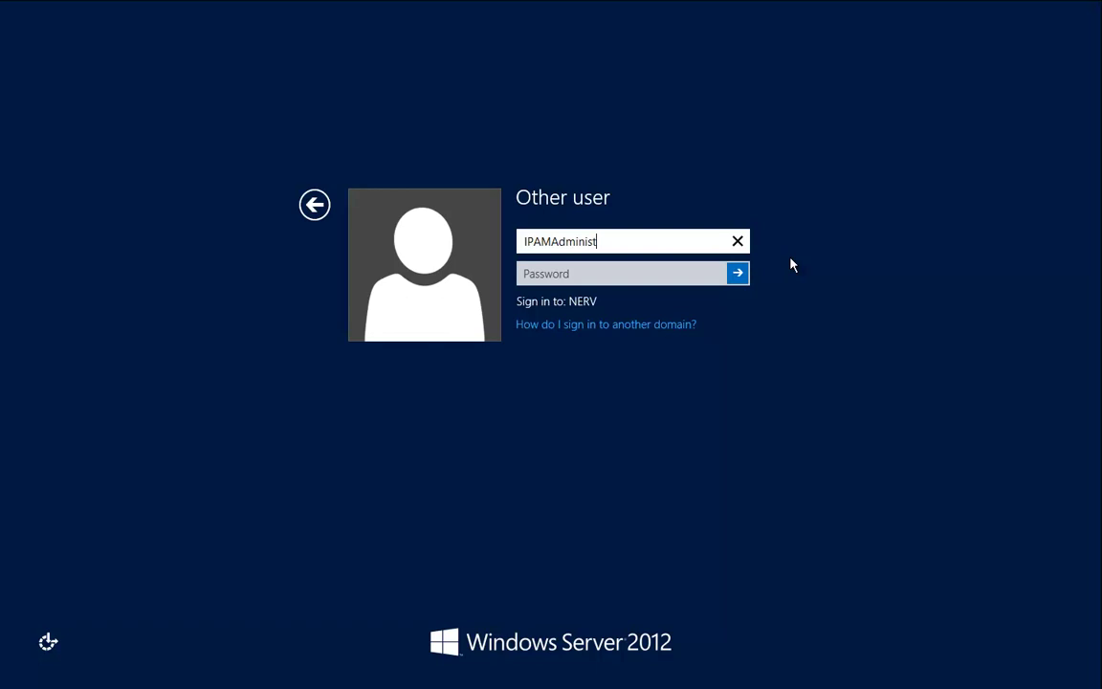
Sign in to the NERV domain as IPAMAdministrator, entering the account password.
{"action": "key", "text": "Tab"}
{"action": "type", "text": "•••••••"}
{"action": "key", "text": "Return"}
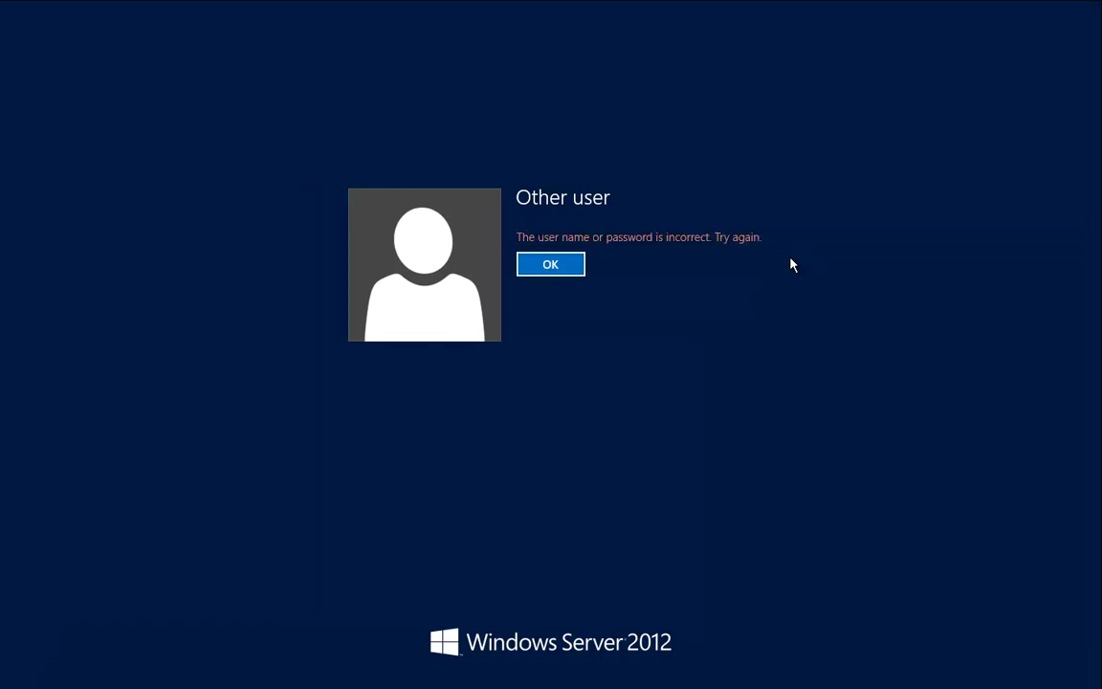
{"action": "left_click", "coordinate": [579, 265]}
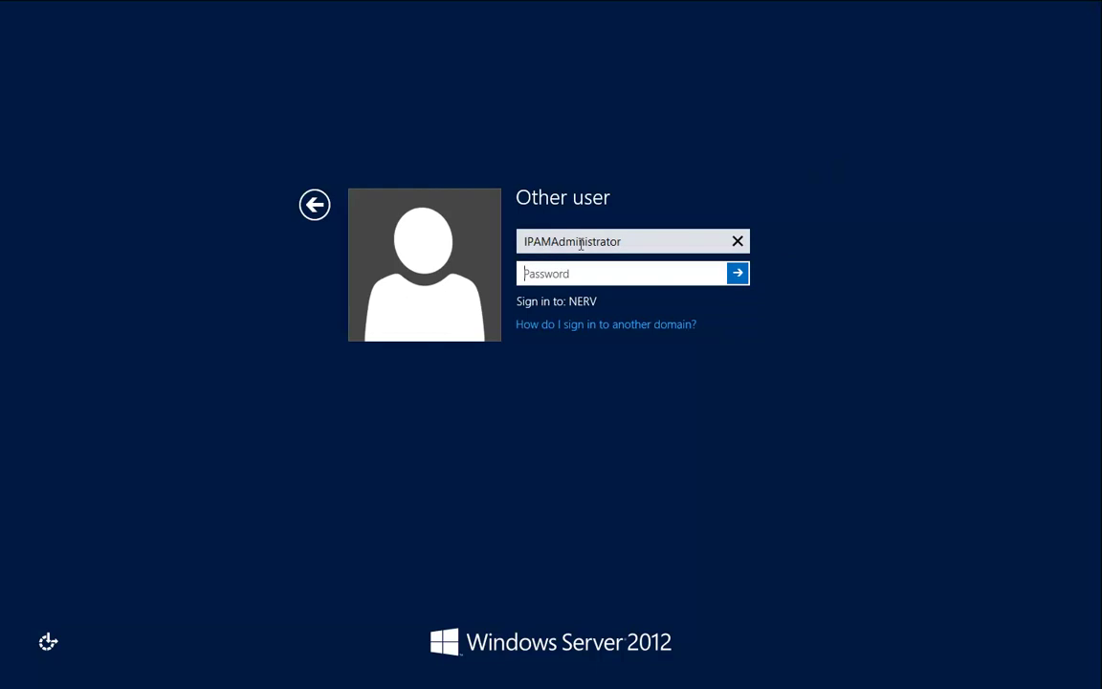
{"action": "type", "text": "•"}
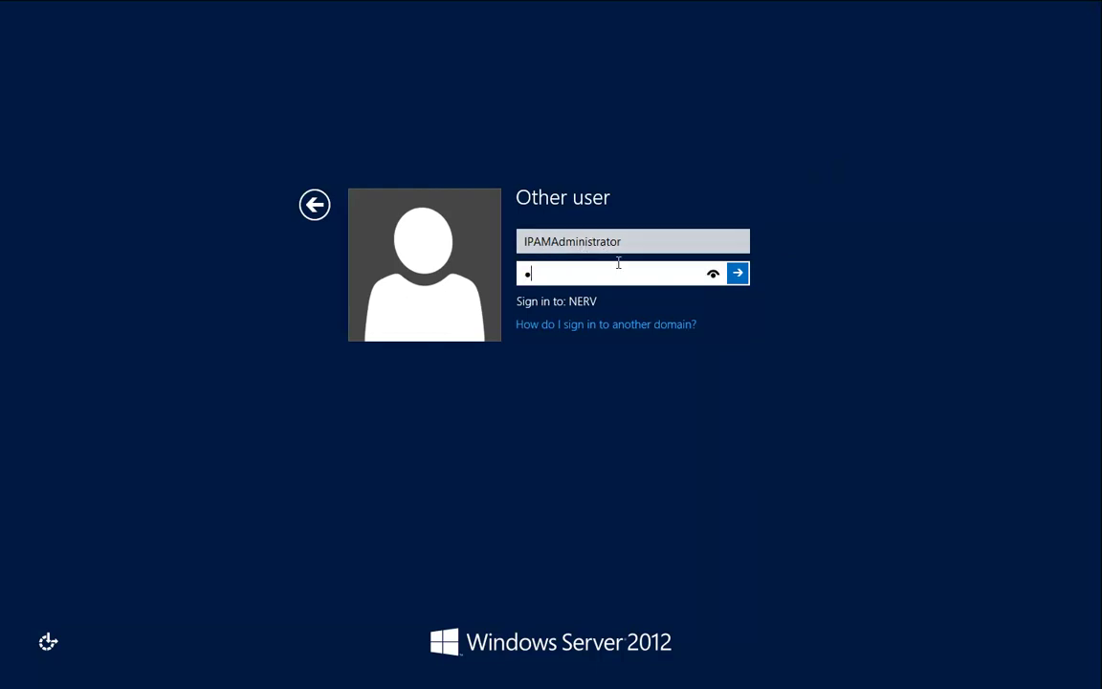
{"action": "key", "text": "Return"}
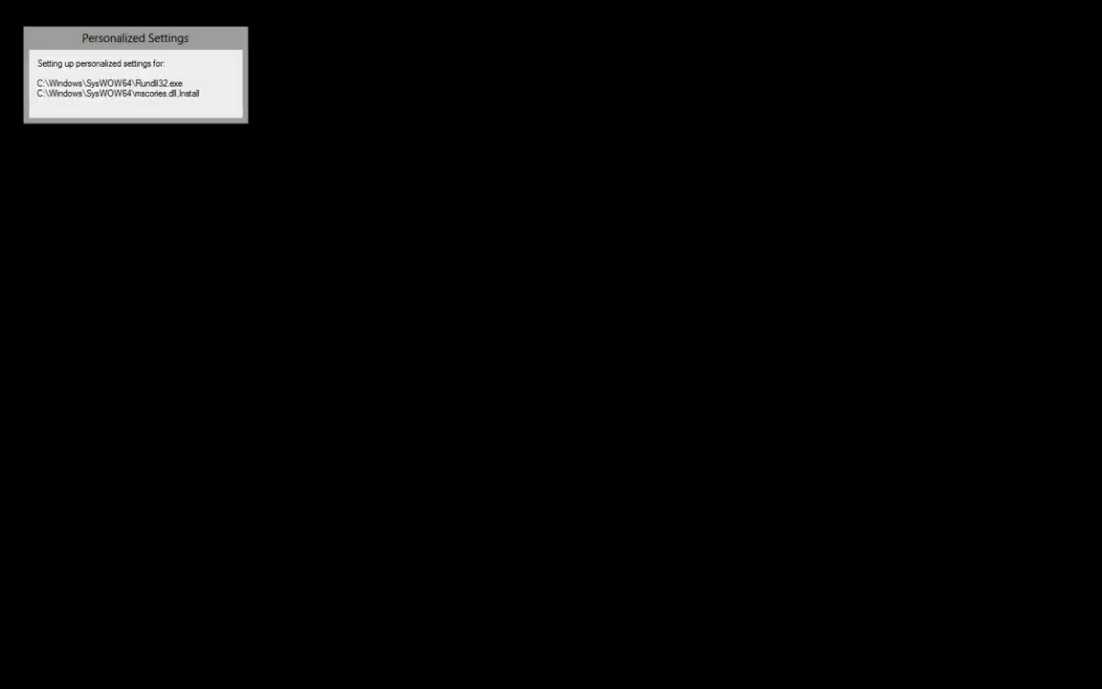
Switch to Active Directory Administrative Center on the ADDSAdministrator session and open the IPAMAdministrator account's properties from nerv\adm in a maximized window.
{"action": "key", "text": "super"}
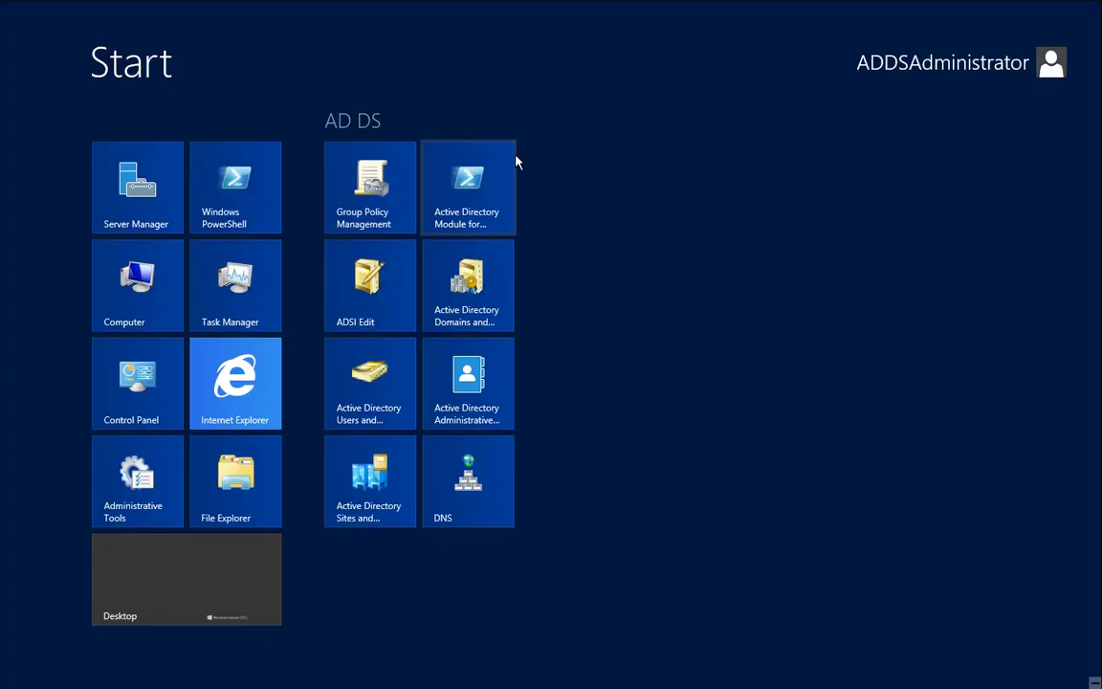
{"action": "left_click", "coordinate": [504, 382]}
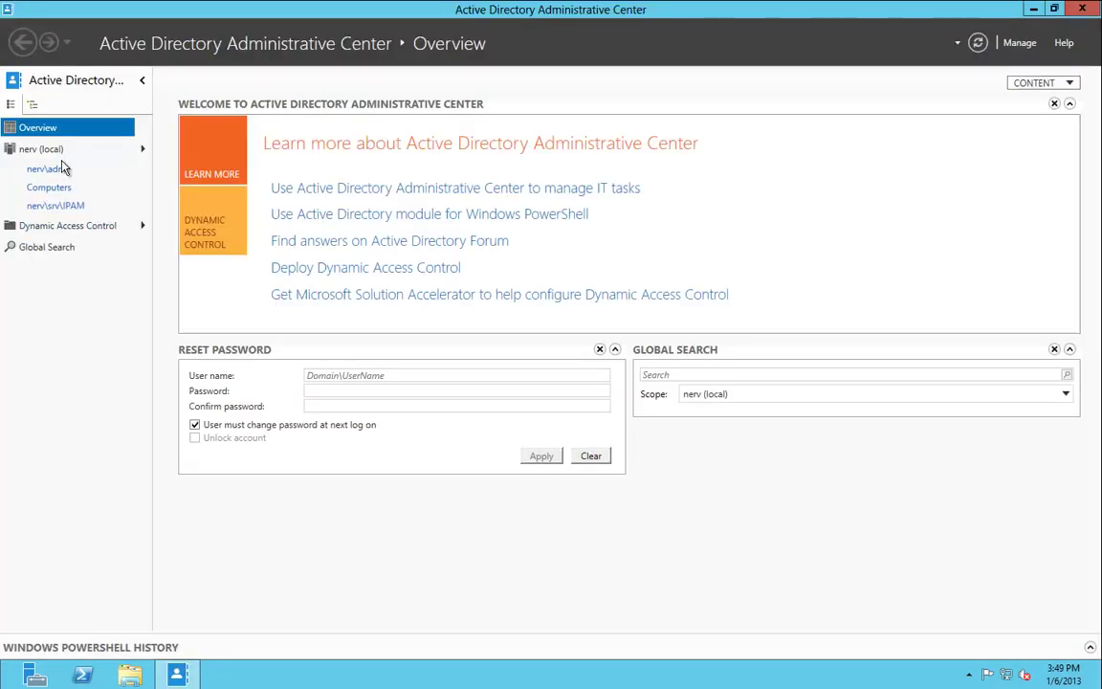
{"action": "left_click", "coordinate": [44, 168]}
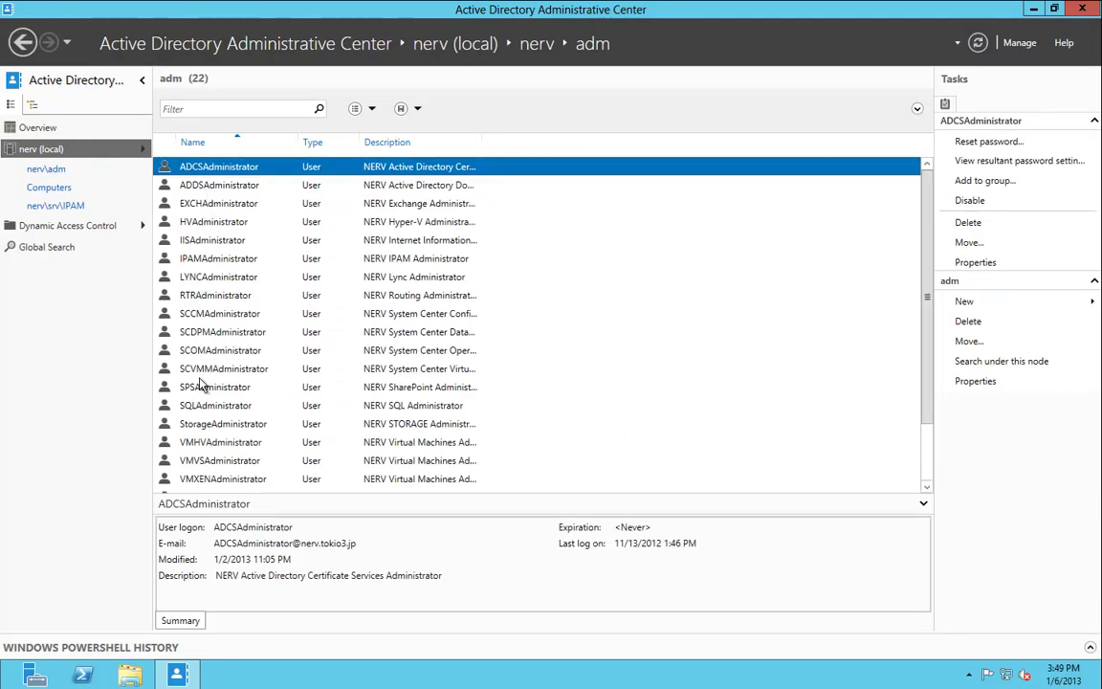
{"action": "double_click", "coordinate": [197, 258]}
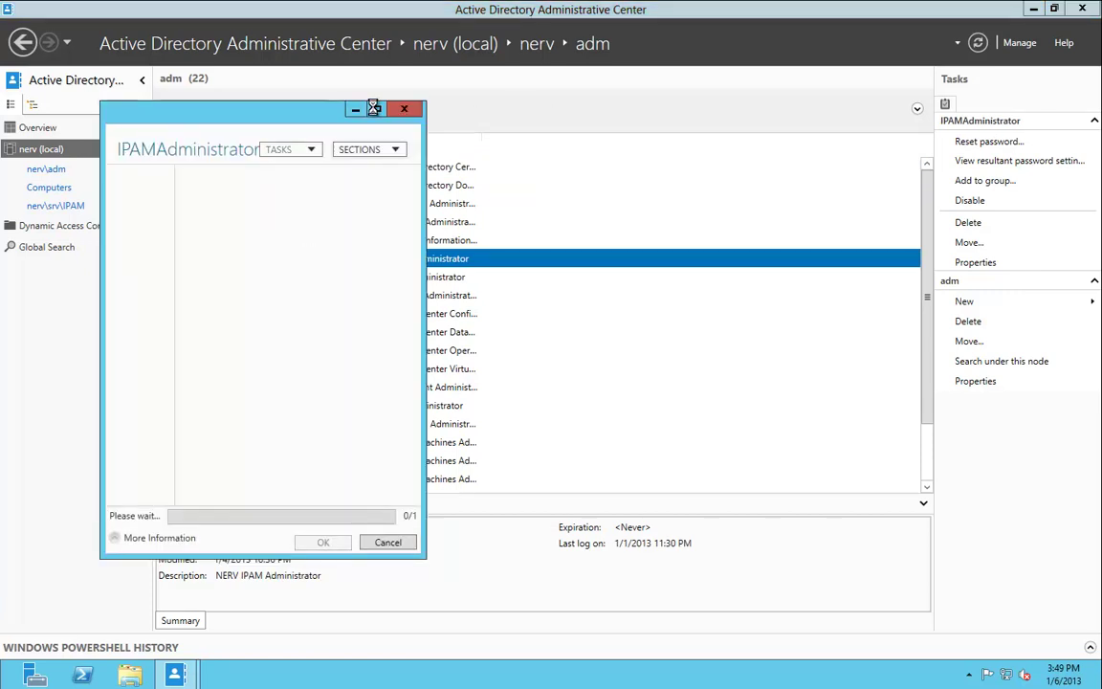
{"action": "left_click", "coordinate": [680, 108]}
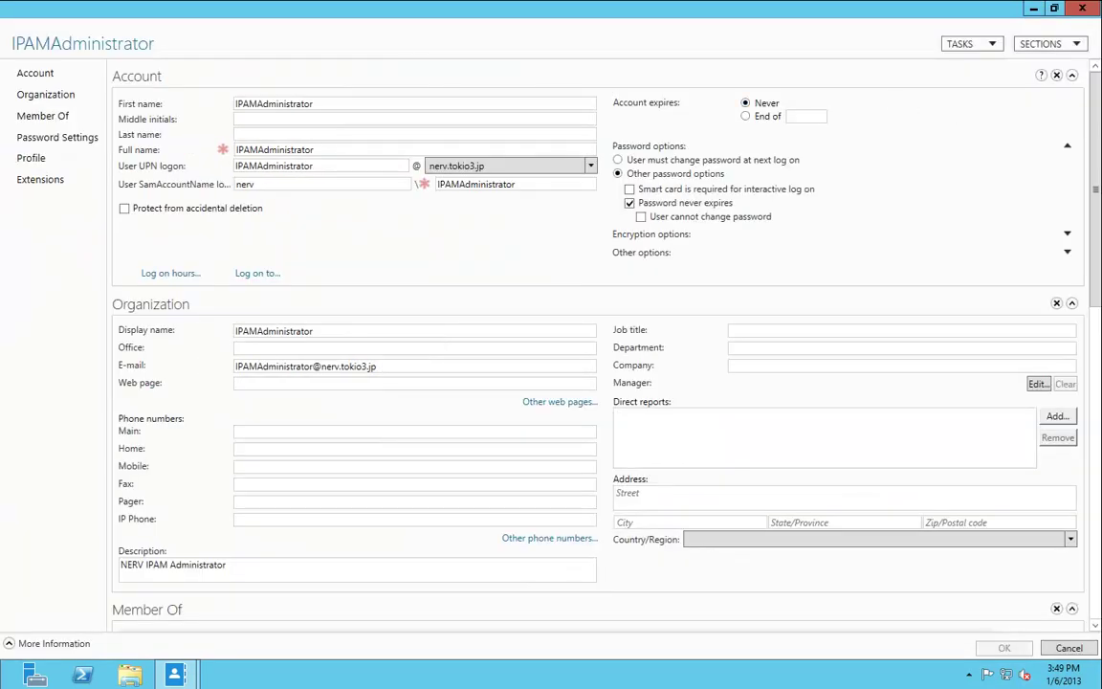
Examine the IPAMAdministrator account's group memberships, including Domain Admins, Domain Users and LAdm_Servers_IPAM, and close its properties.
{"action": "scroll", "coordinate": [852, 290], "scroll_direction": "down", "scroll_amount": 4}
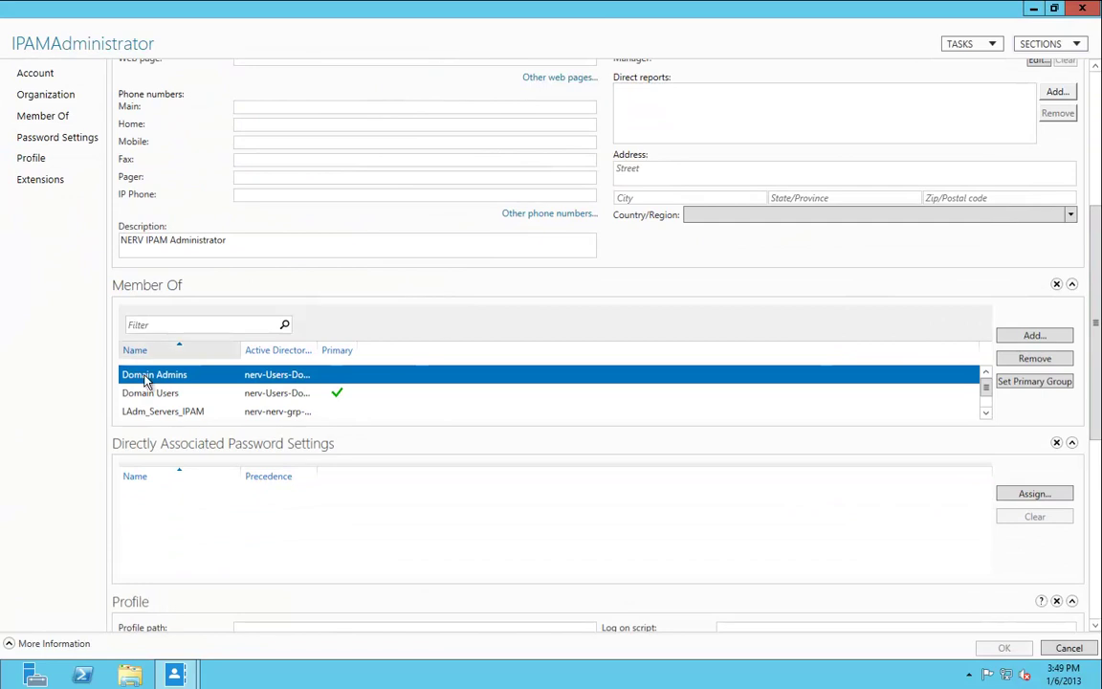
{"action": "left_click", "coordinate": [192, 393]}
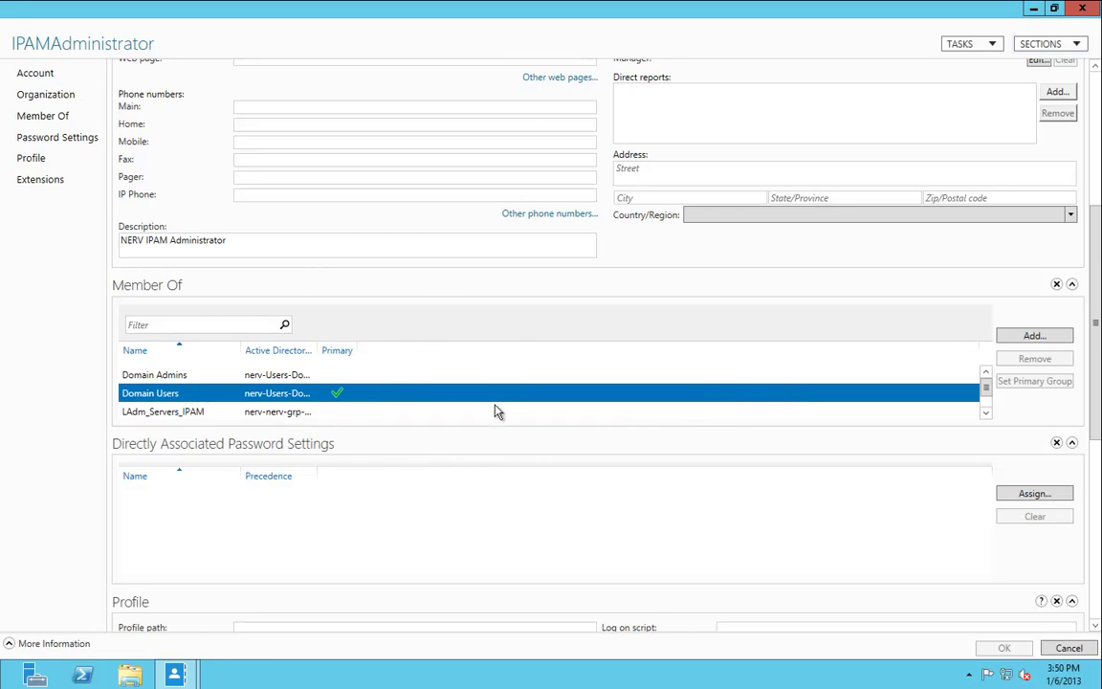
{"action": "left_click", "coordinate": [177, 374]}
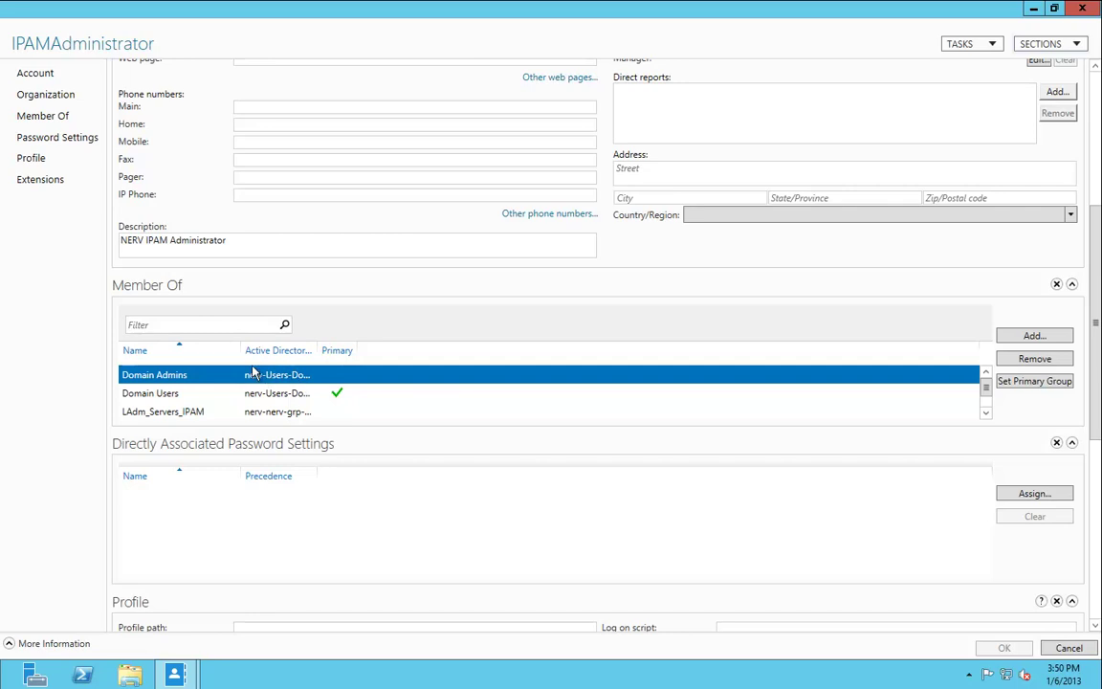
{"action": "left_click", "coordinate": [186, 412]}
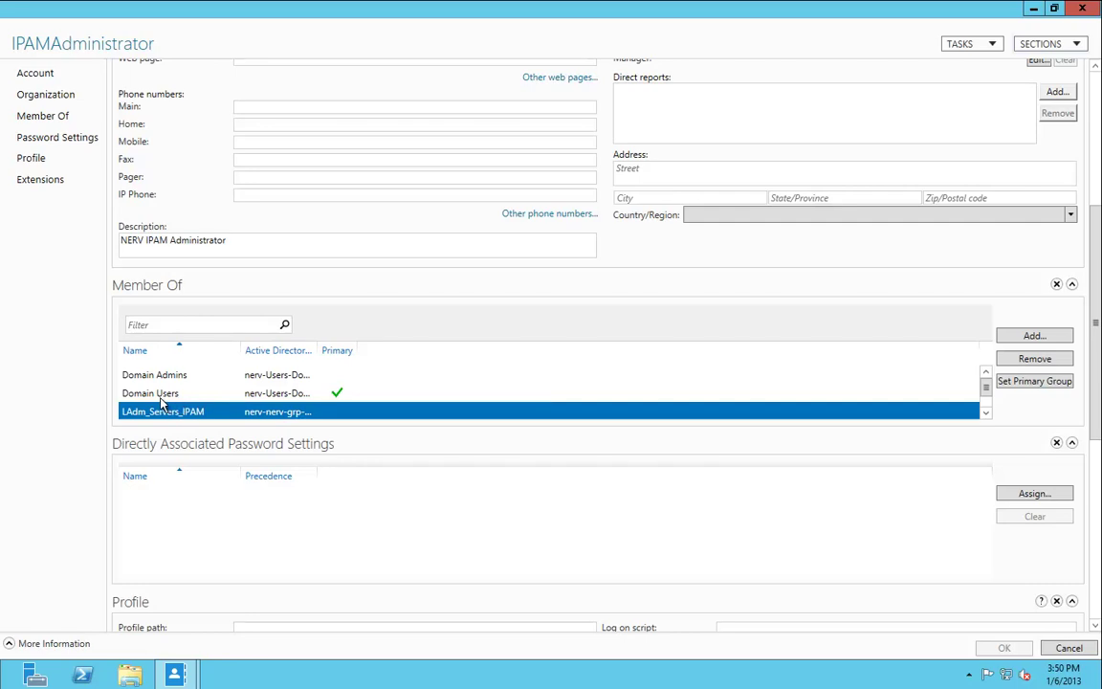
{"action": "left_click", "coordinate": [186, 379]}
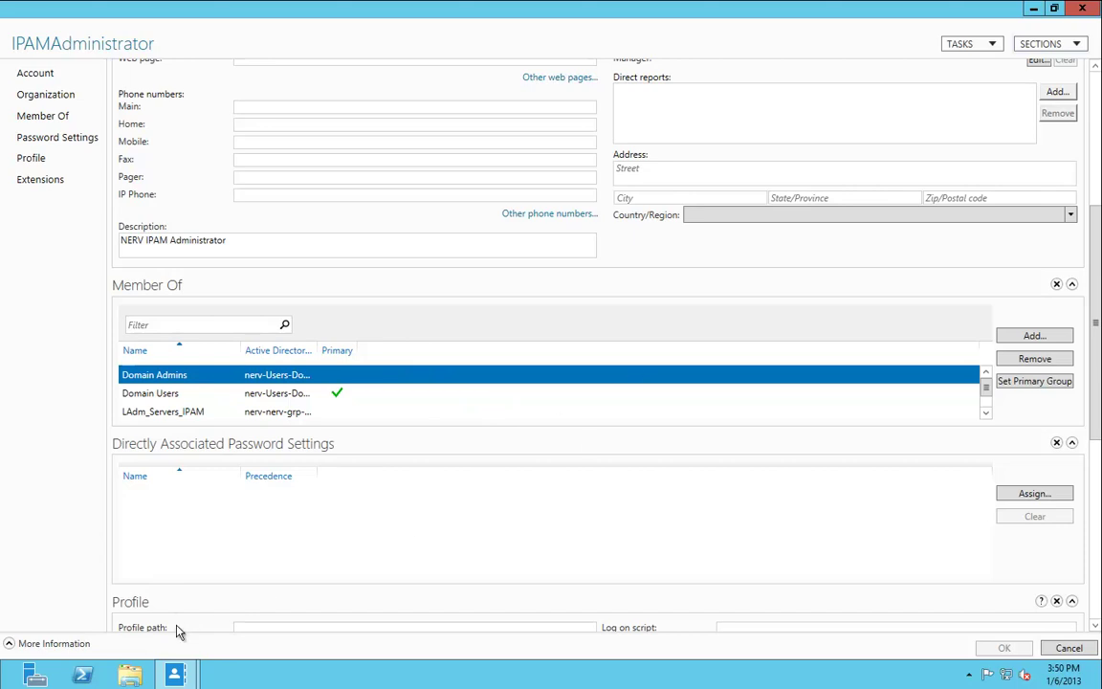
{"action": "left_click", "coordinate": [1091, 13]}
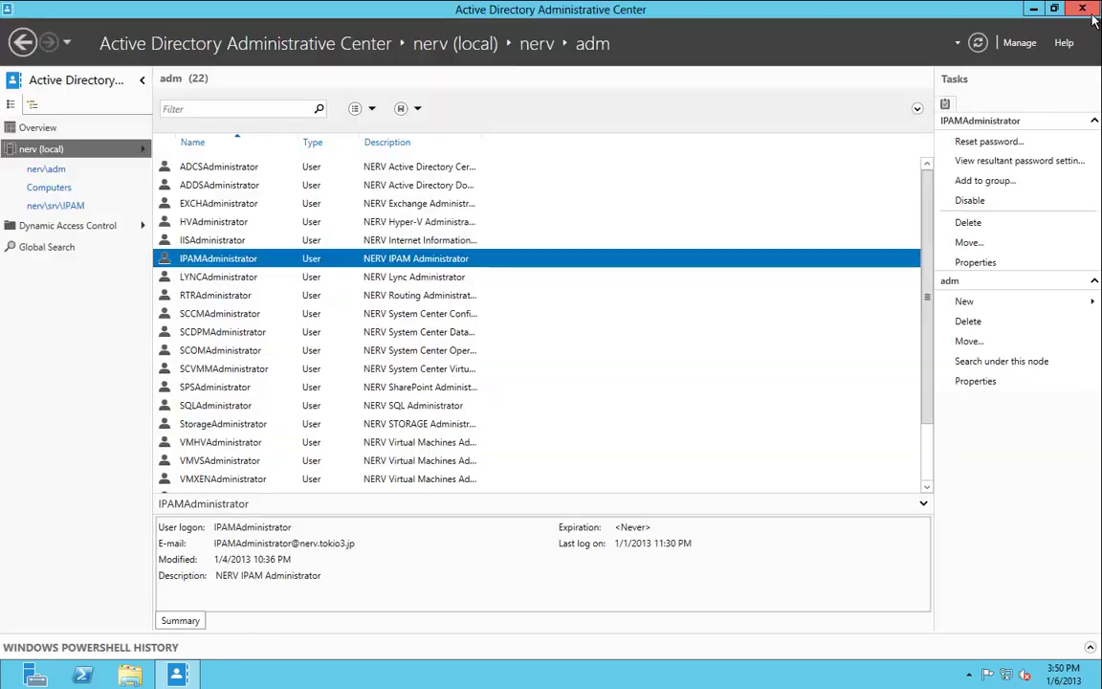
{"action": "left_click", "coordinate": [1036, 12]}
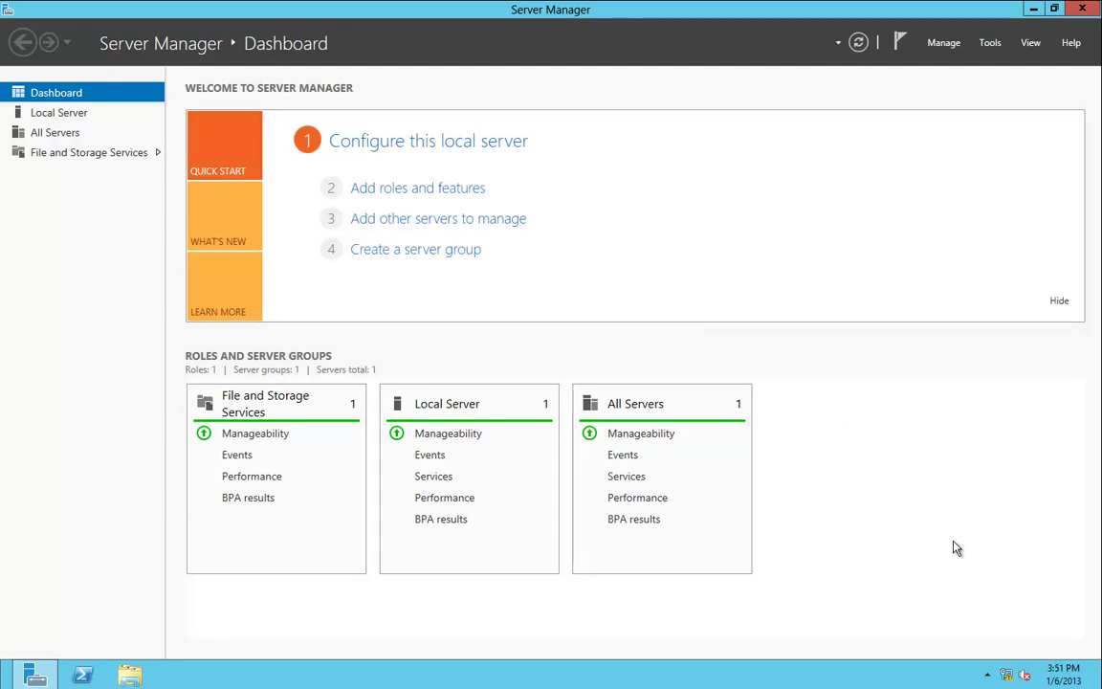
Run ipconfig.exe /all in Windows PowerShell on the IPAM server and check the host name and primary DNS suffix.
{"action": "left_click", "coordinate": [84, 675]}
{"action": "left_click_drag", "start_coordinate": [323, 260], "coordinate": [387, 274]}
{"action": "type", "text": "ipco"}
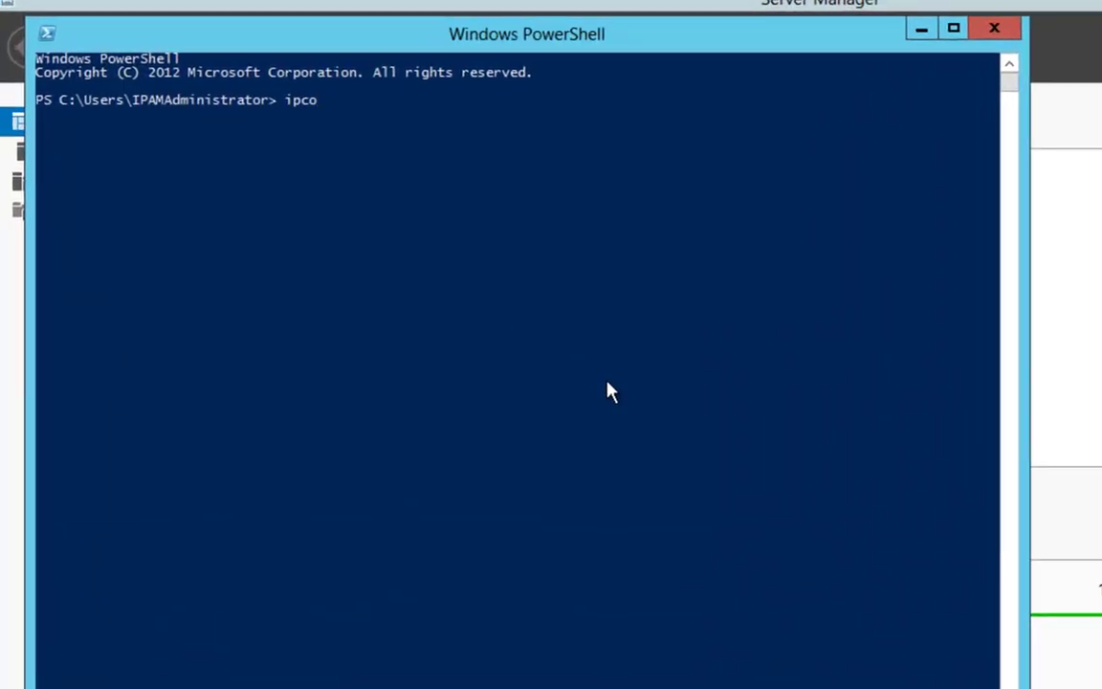
{"action": "key", "text": "Tab"}
{"action": "type", "text": "/all"}
{"action": "key", "text": "Return"}
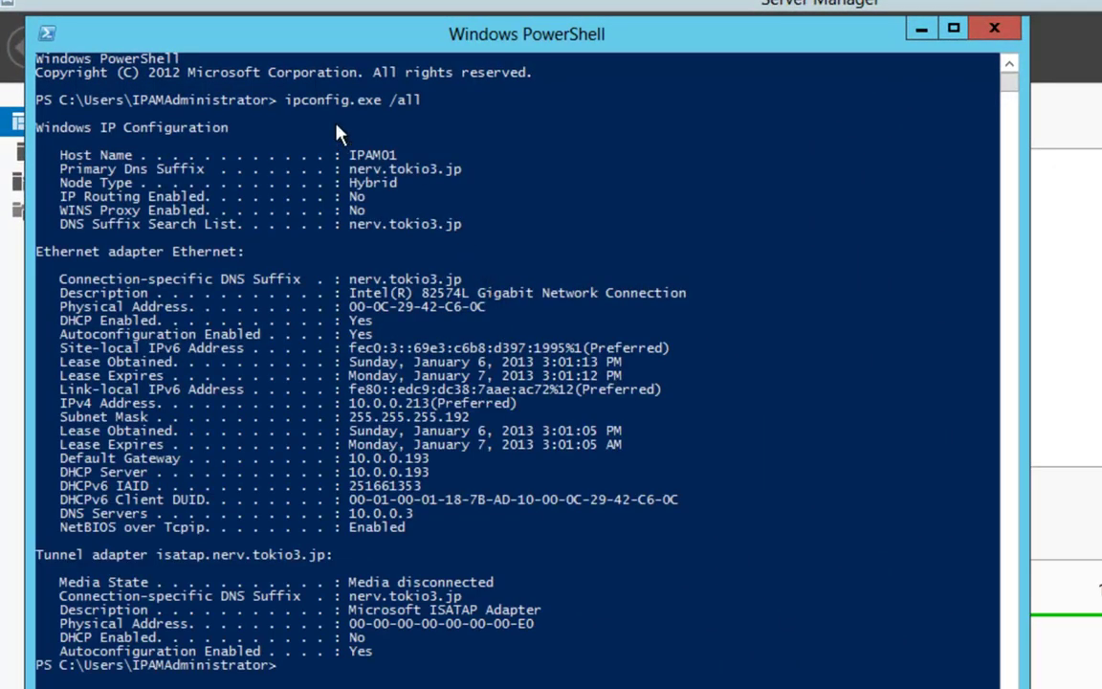
{"action": "left_click_drag", "start_coordinate": [474, 155], "coordinate": [62, 170]}
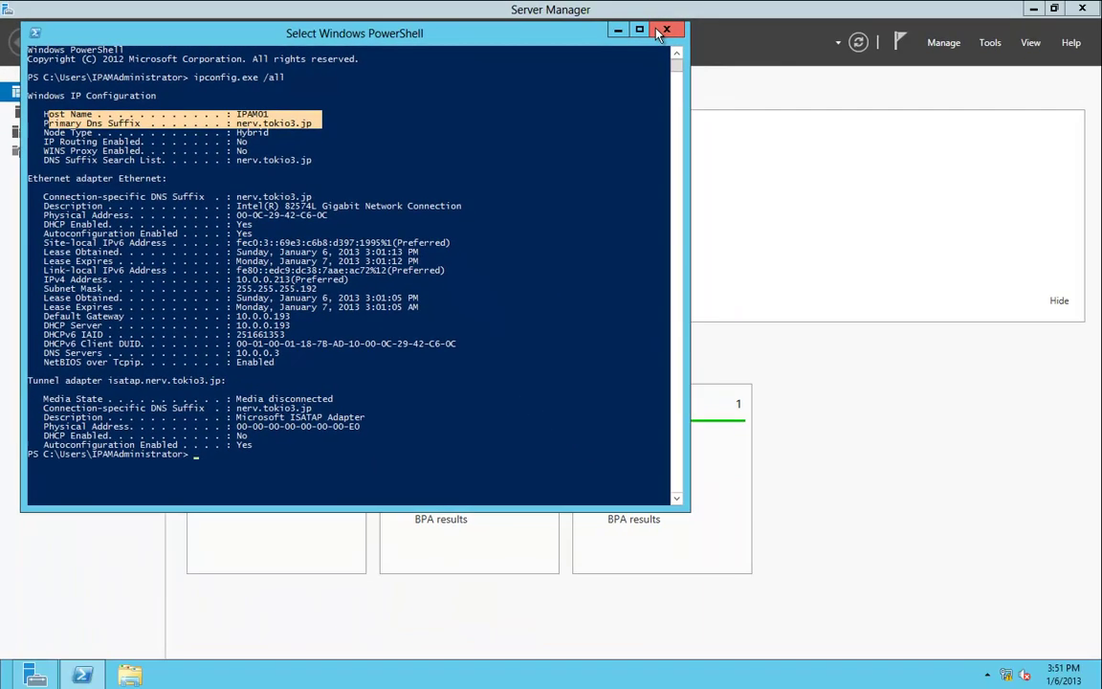
{"action": "left_click", "coordinate": [667, 32]}
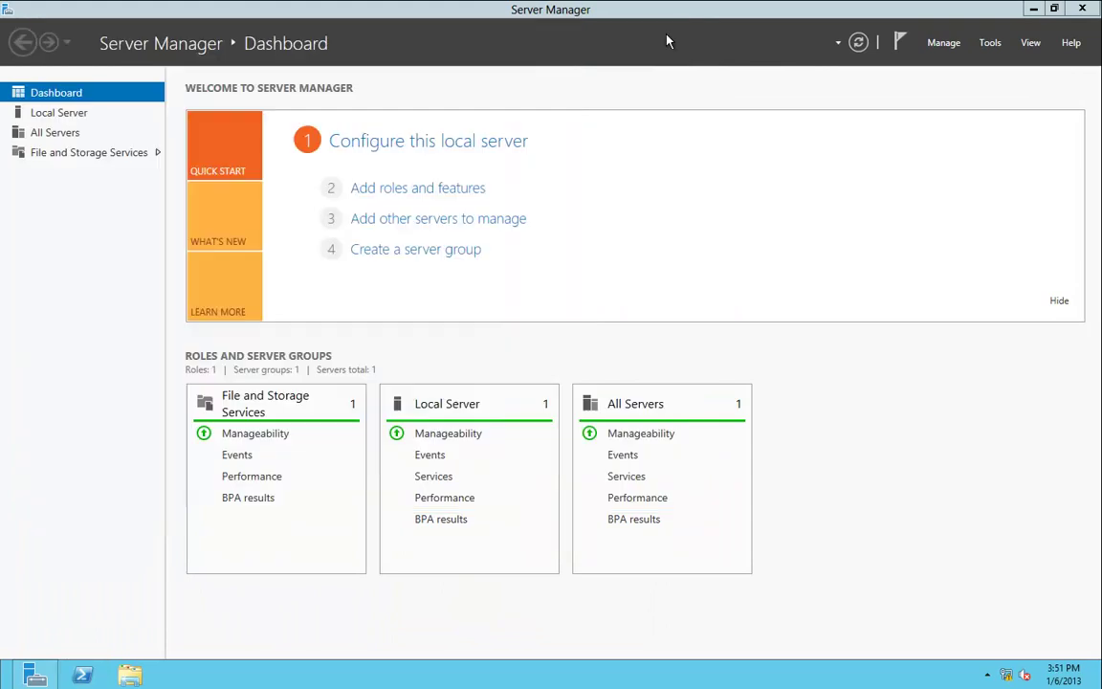
Start adding roles and features, keeping role-based or feature-based installation and IPAM01.nerv.tokio3.jp as the destination server.
{"action": "left_click", "coordinate": [567, 186]}
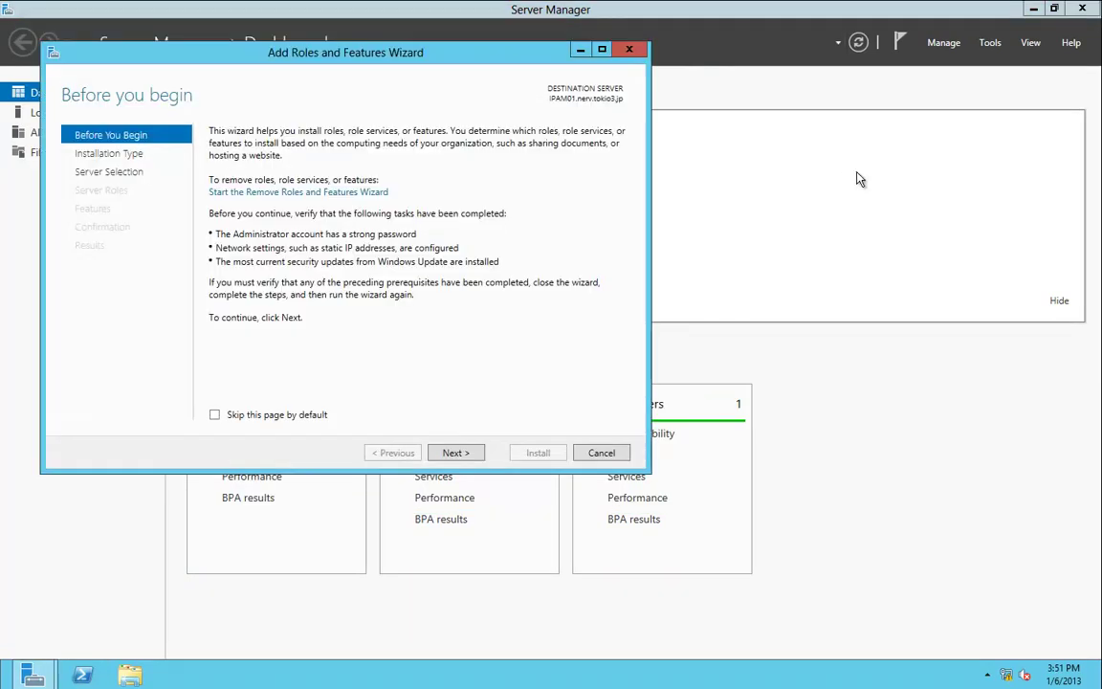
{"action": "left_click", "coordinate": [106, 153]}
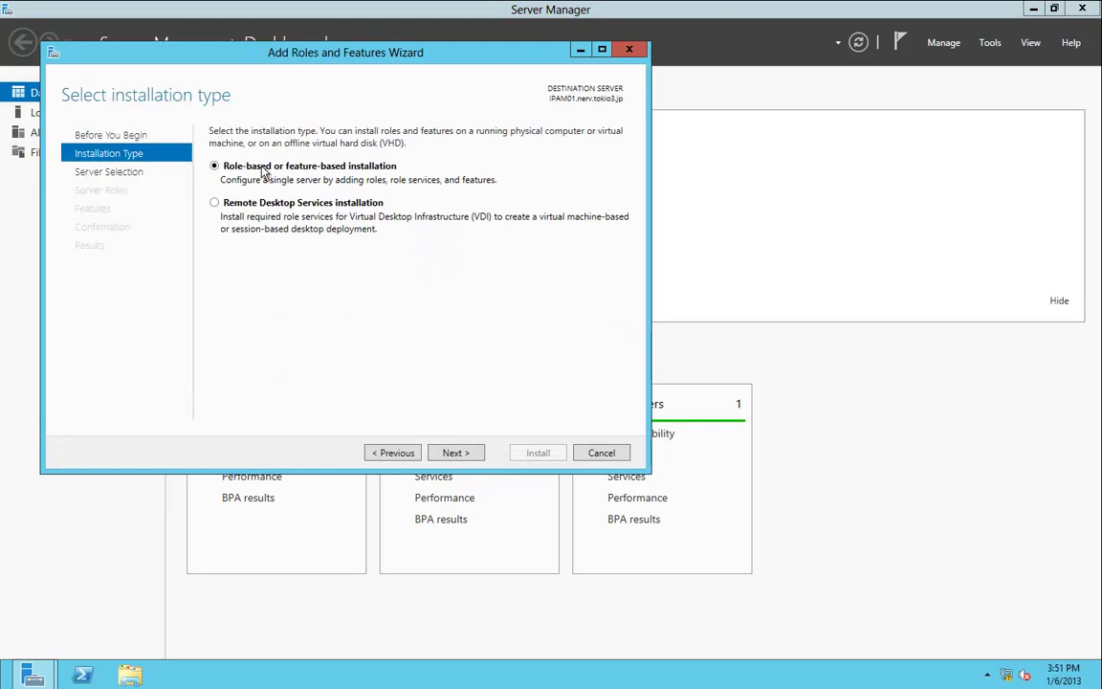
{"action": "left_click", "coordinate": [134, 173]}
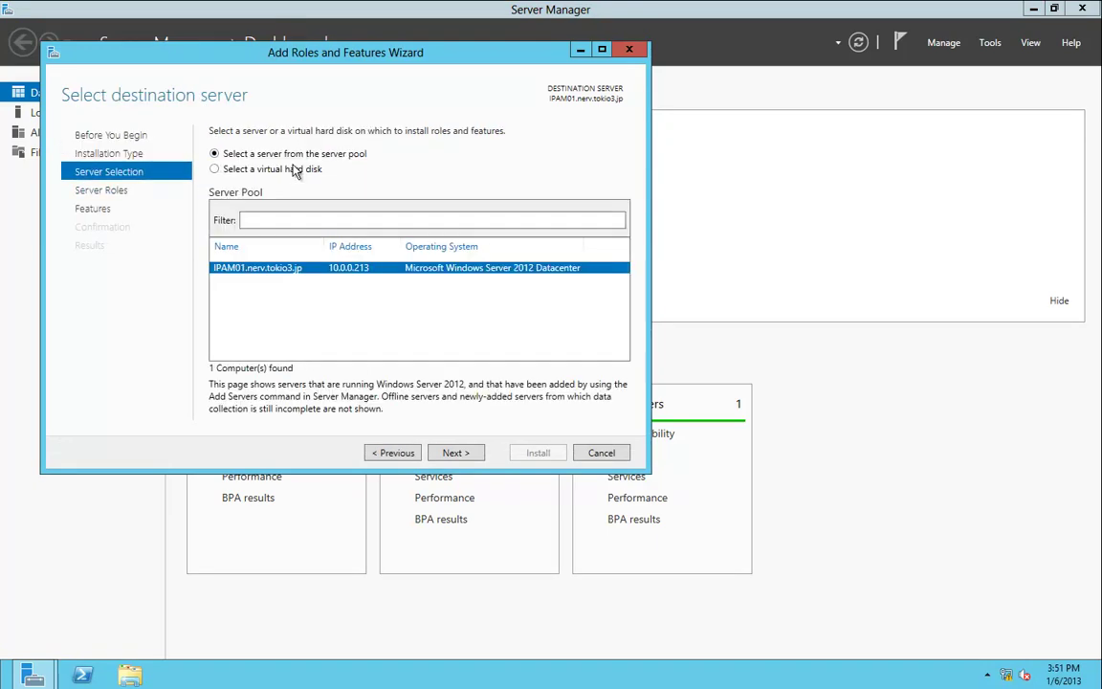
Select the IP Address Management (IPAM) Server feature, add its required features with management tools, and proceed to the confirmation page.
{"action": "left_click", "coordinate": [104, 208]}
{"action": "scroll", "coordinate": [455, 203], "scroll_direction": "down", "scroll_amount": 2}
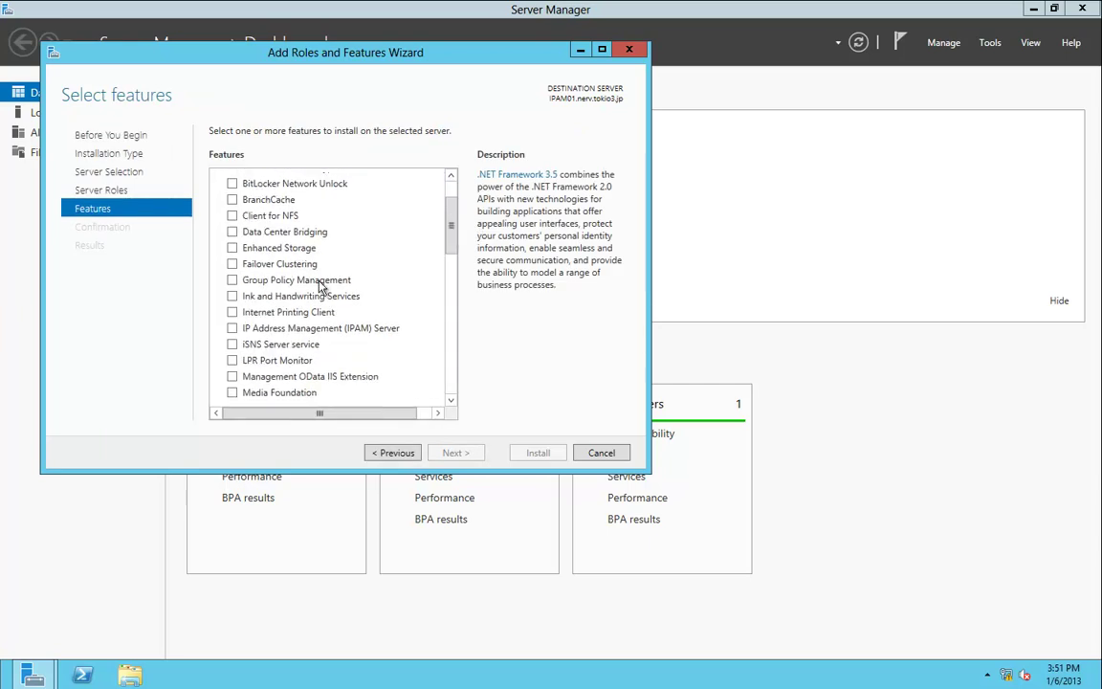
{"action": "left_click", "coordinate": [251, 330]}
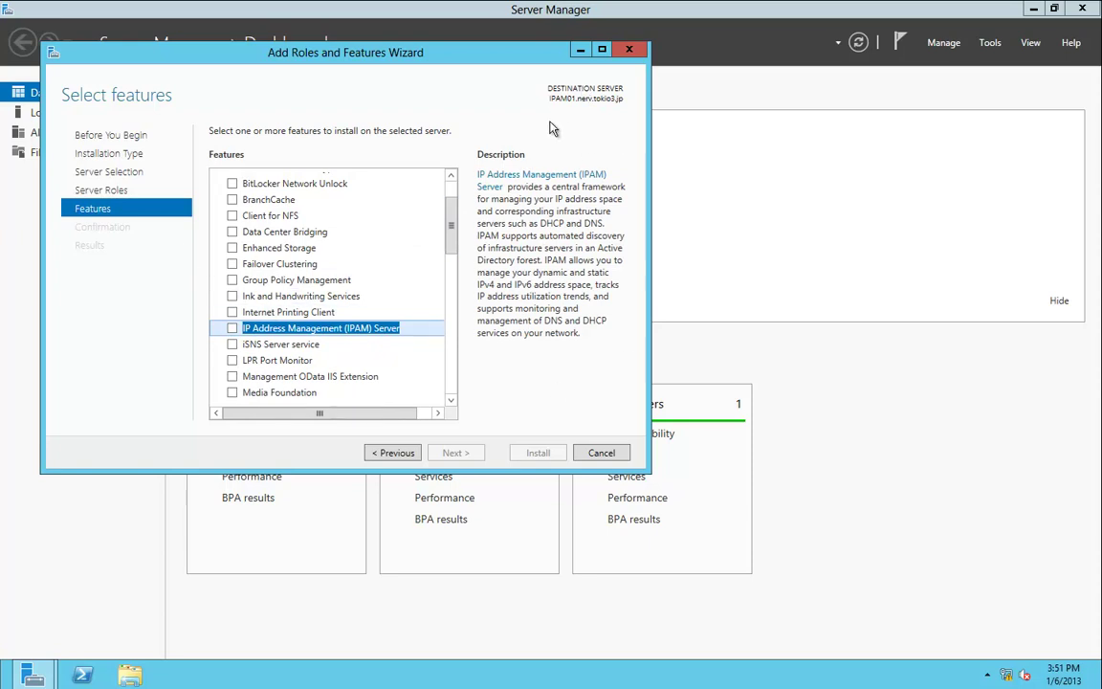
{"action": "left_click", "coordinate": [231, 328]}
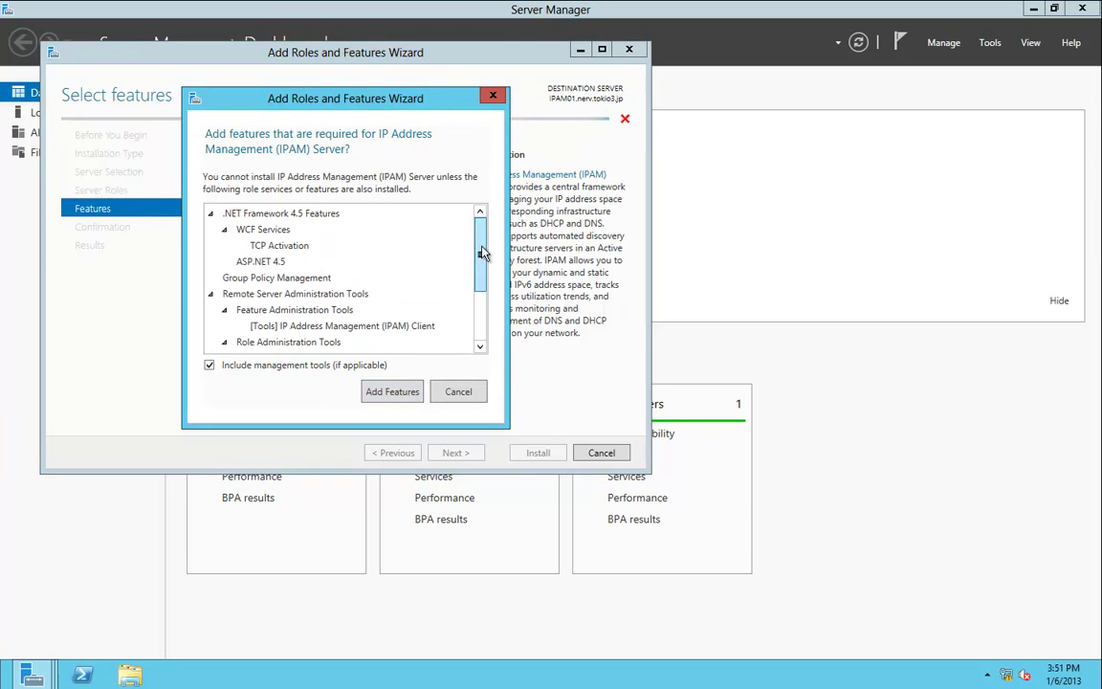
{"action": "left_click_drag", "start_coordinate": [481, 252], "coordinate": [481, 302]}
{"action": "left_click", "coordinate": [400, 390]}
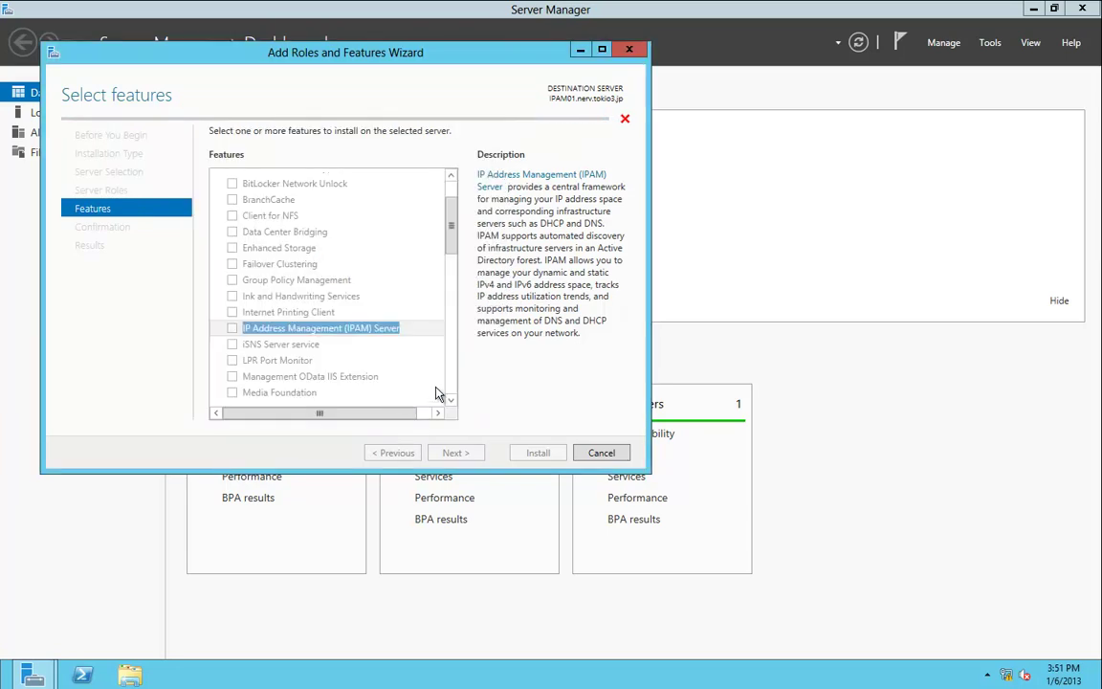
{"action": "left_click", "coordinate": [452, 455]}
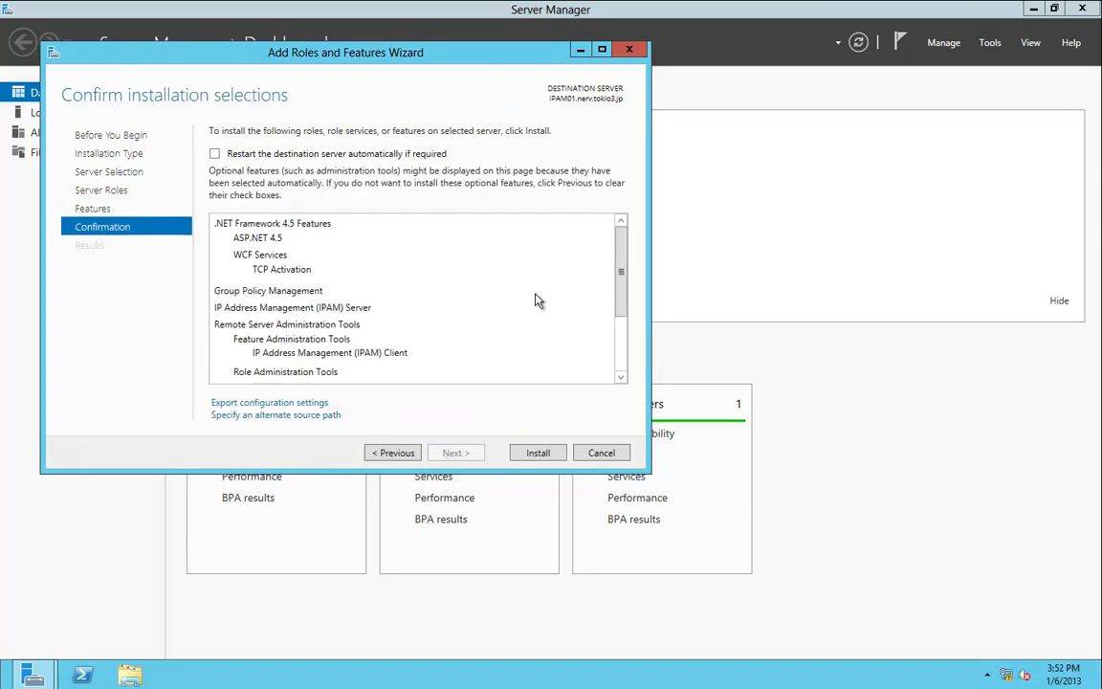
Allow automatic restart of the destination server, review the full list of selected features, and install them.
{"action": "left_click", "coordinate": [240, 154]}
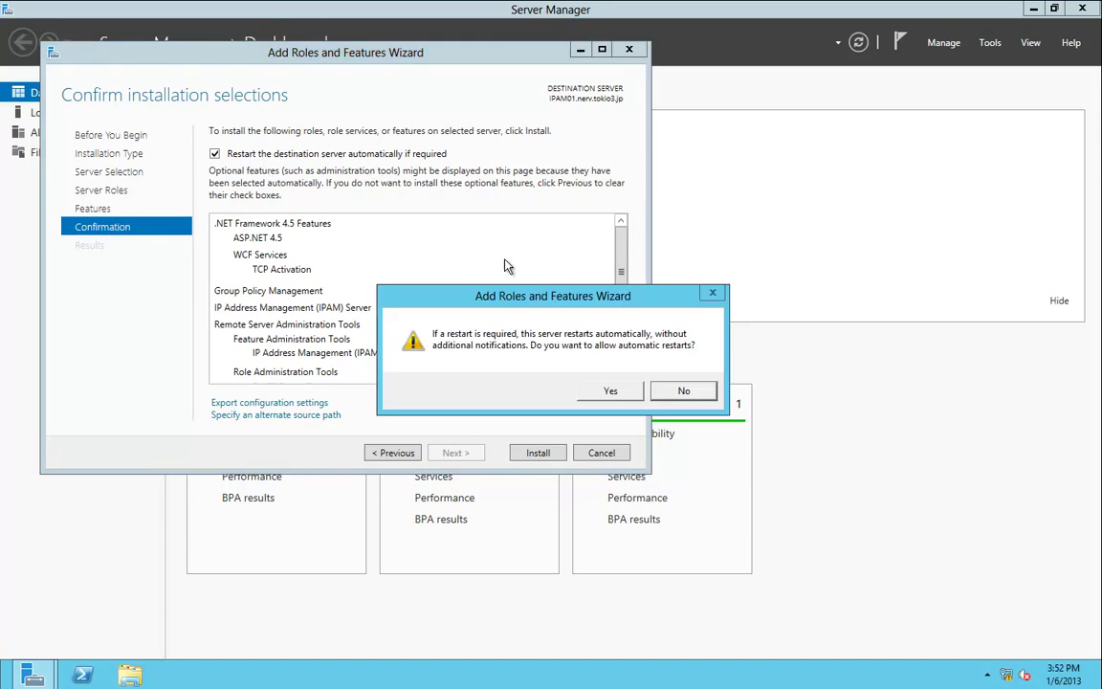
{"action": "left_click", "coordinate": [624, 398]}
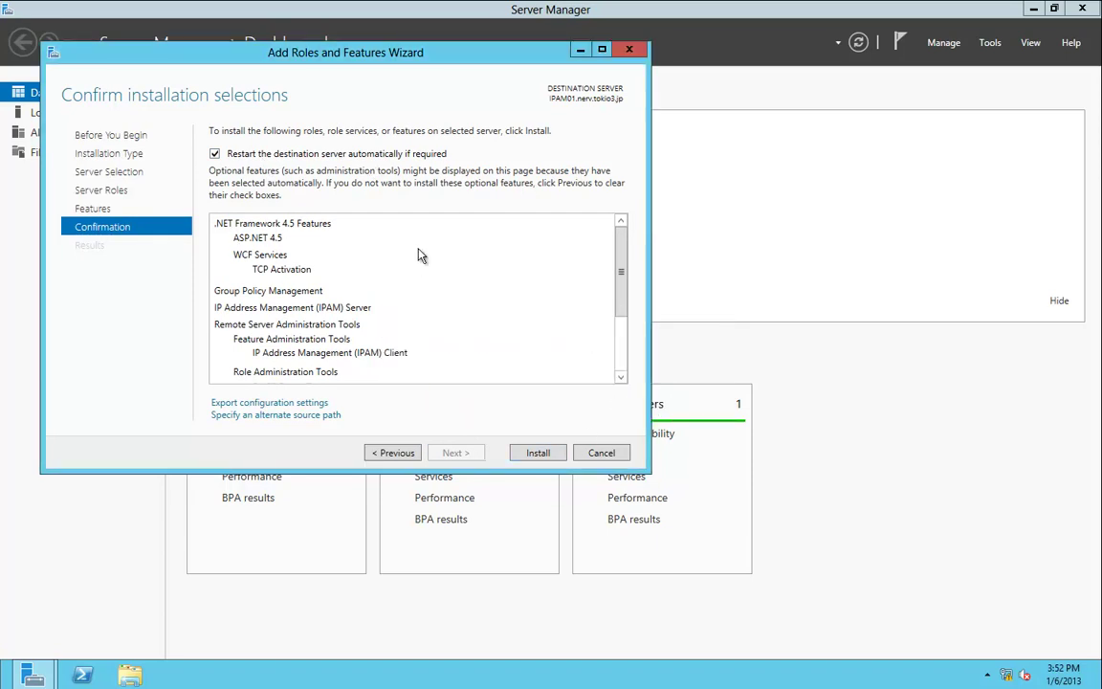
{"action": "left_click_drag", "start_coordinate": [624, 253], "coordinate": [621, 289]}
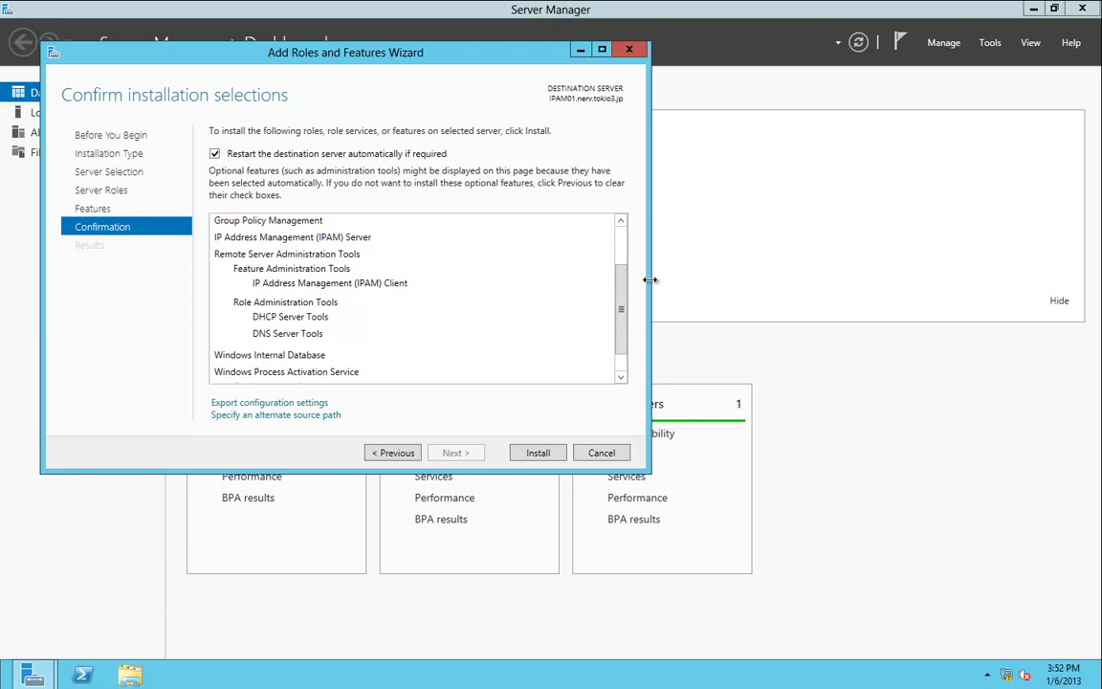
{"action": "left_click_drag", "start_coordinate": [623, 292], "coordinate": [624, 313]}
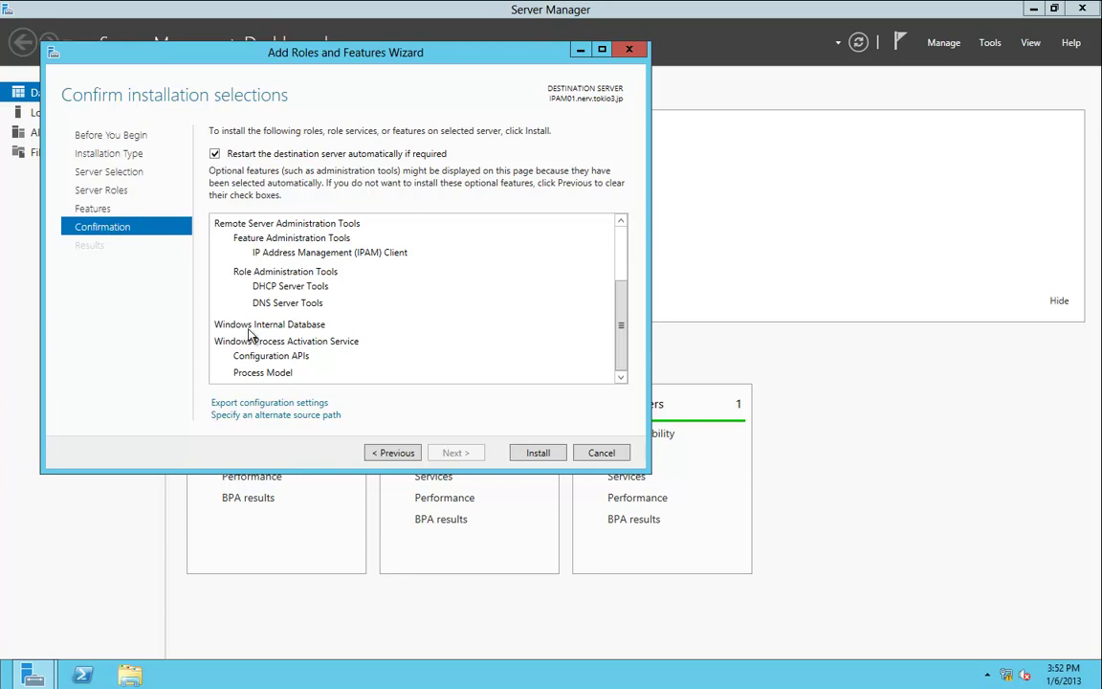
{"action": "left_click", "coordinate": [532, 455]}
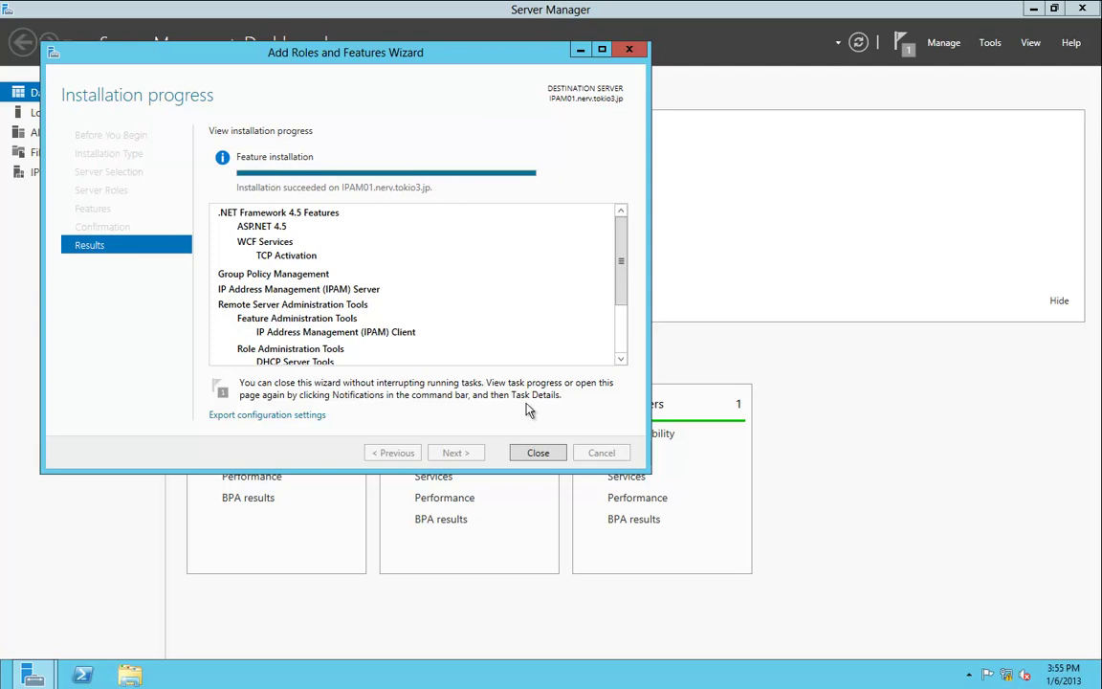
Close the installation wizard and open the IPAM overview page in Server Manager.
{"action": "left_click", "coordinate": [538, 453]}
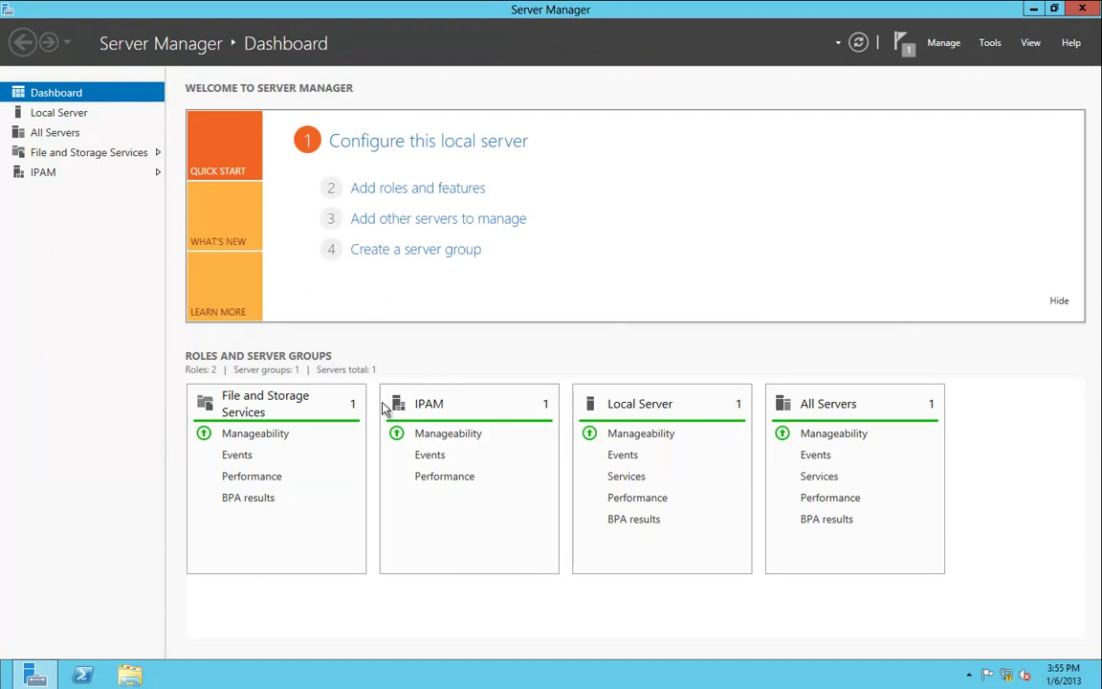
{"action": "left_click", "coordinate": [45, 172]}
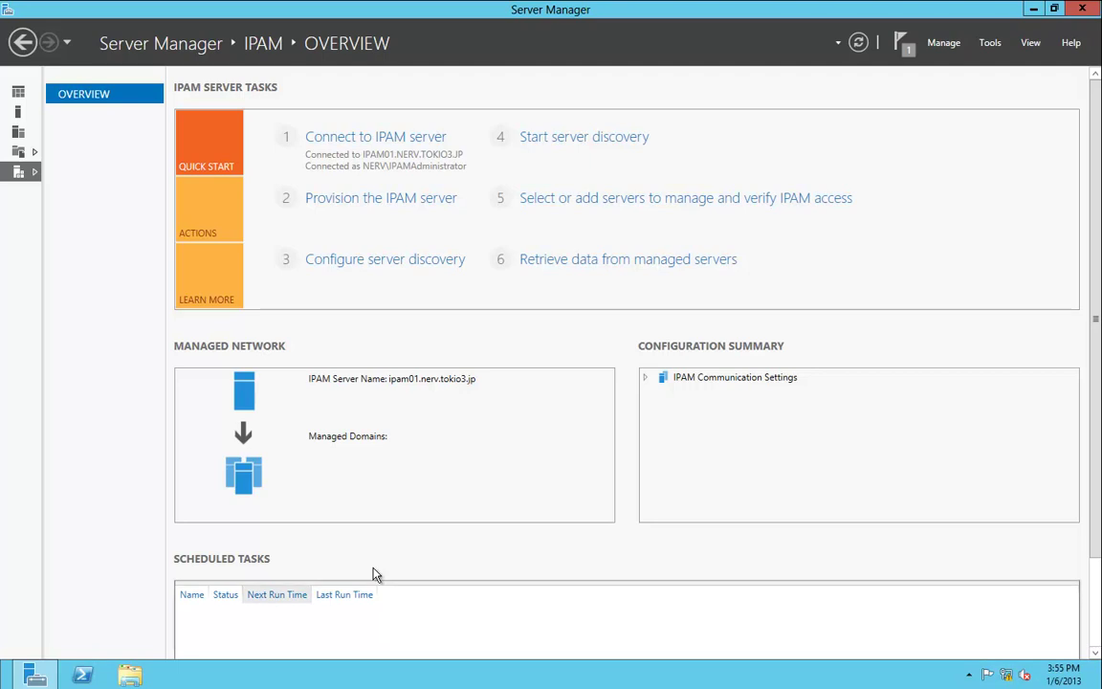
Open Windows PowerShell and enter the Invoke-IpamGpoProvisioning command with -Domain nerv.tokio3.jp.
{"action": "left_click", "coordinate": [82, 675]}
{"action": "left_click_drag", "start_coordinate": [335, 113], "coordinate": [591, 102]}
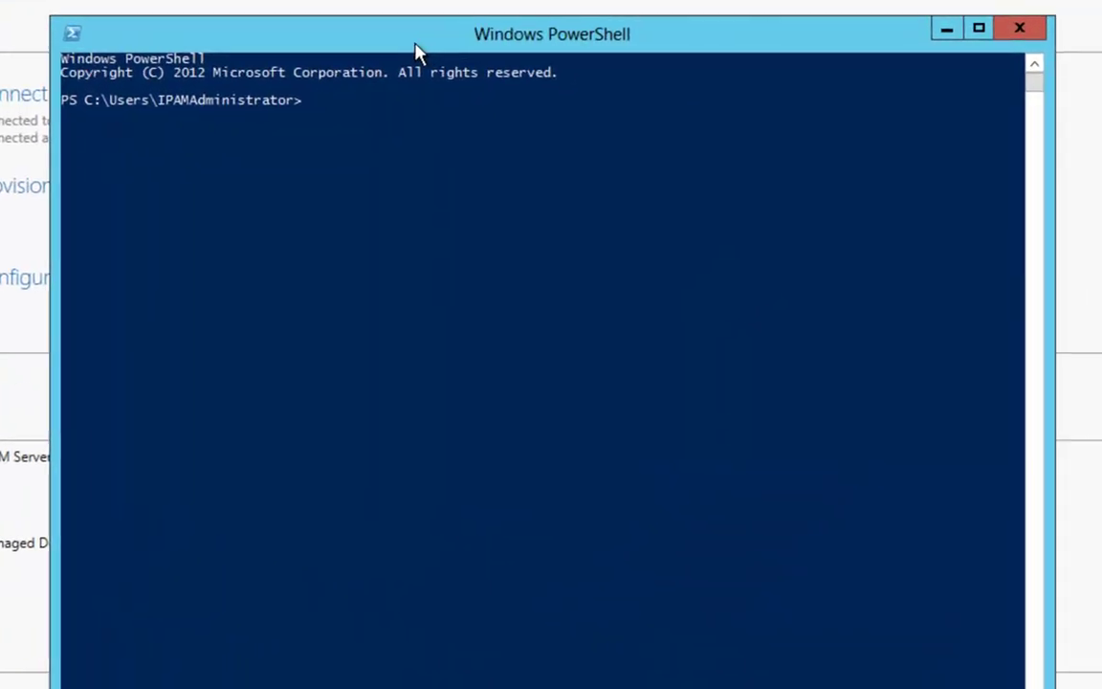
{"action": "type", "text": "invoke-ipa"}
{"action": "key", "text": "Tab"}
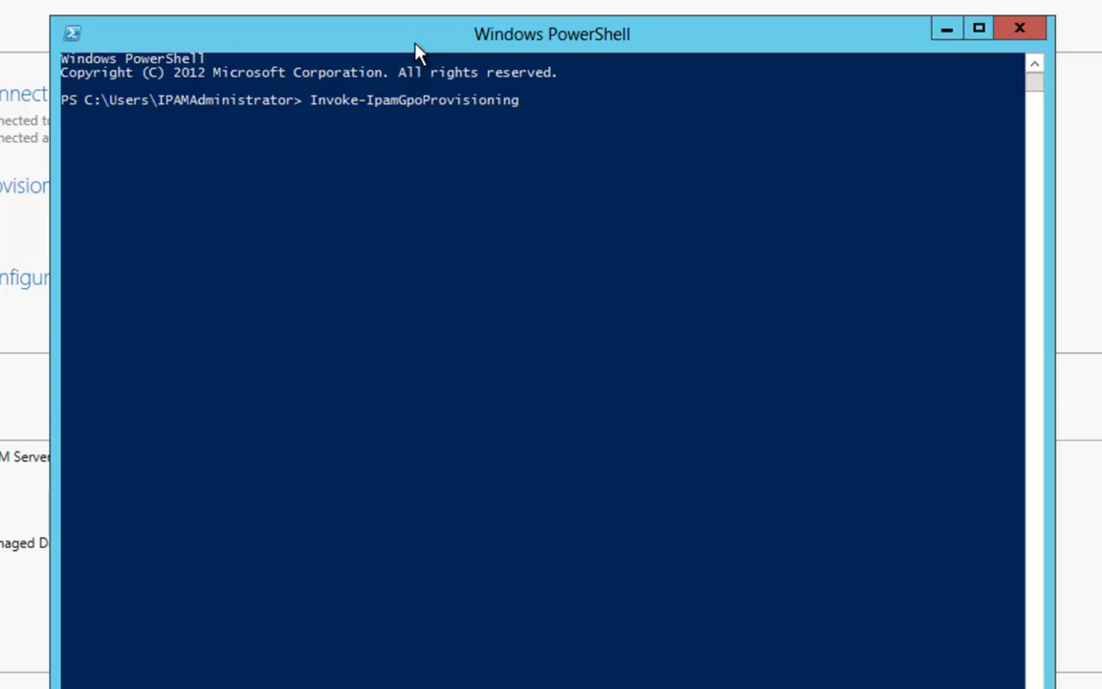
{"action": "type", "text": "-doma"}
{"action": "key", "text": "Tab"}
{"action": "type", "text": "nerv.tokio3.jp"}
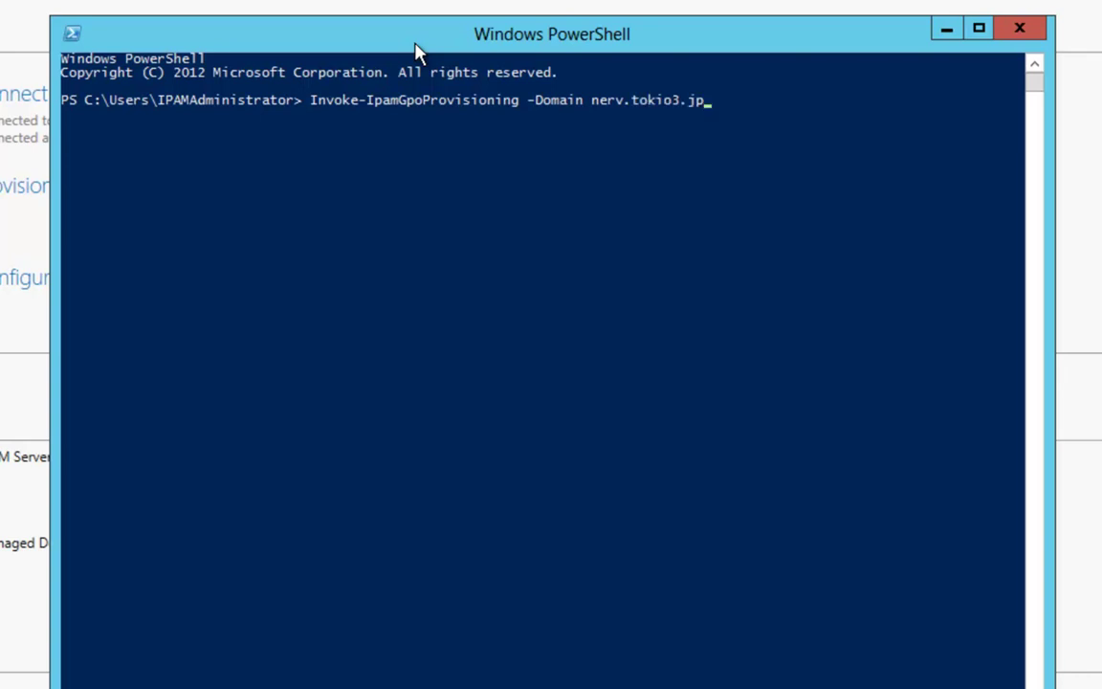
Complete the provisioning command with -GpoPrefixName NERV_IPAM -IpamServerFqdn ipam01.nerv.tokio3.jp -Force and run it.
{"action": "type", "text": " -gpo"}
{"action": "key", "text": "Tab"}
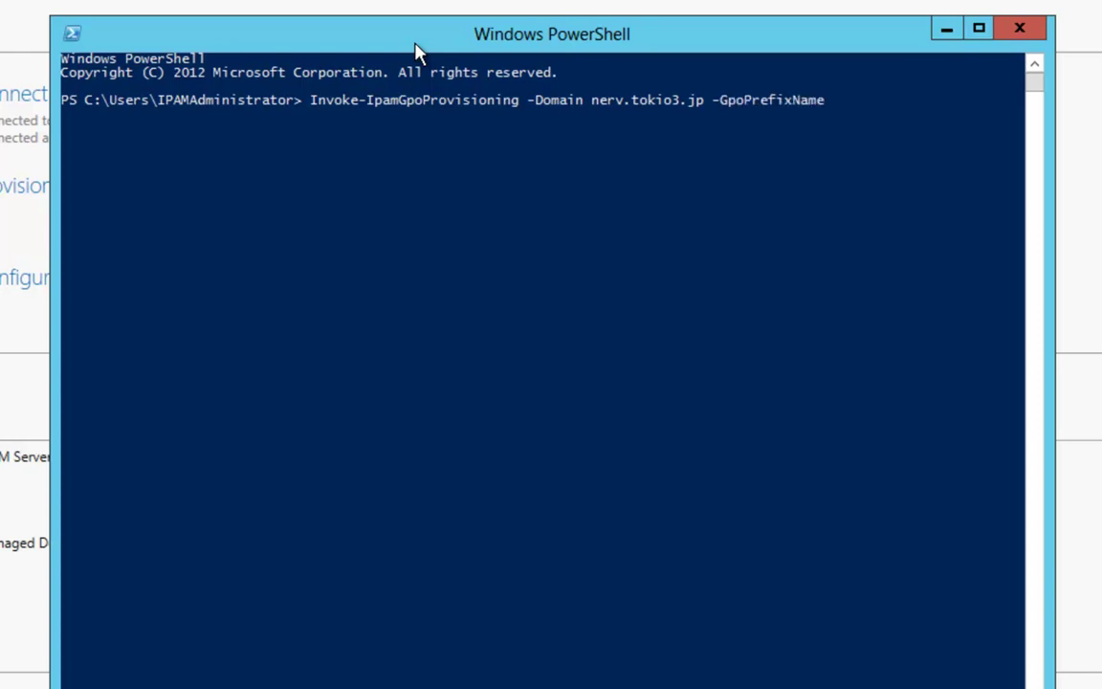
{"action": "type", "text": "NERV_IPAM"}
{"action": "type", "text": "-ipa"}
{"action": "key", "text": "Tab"}
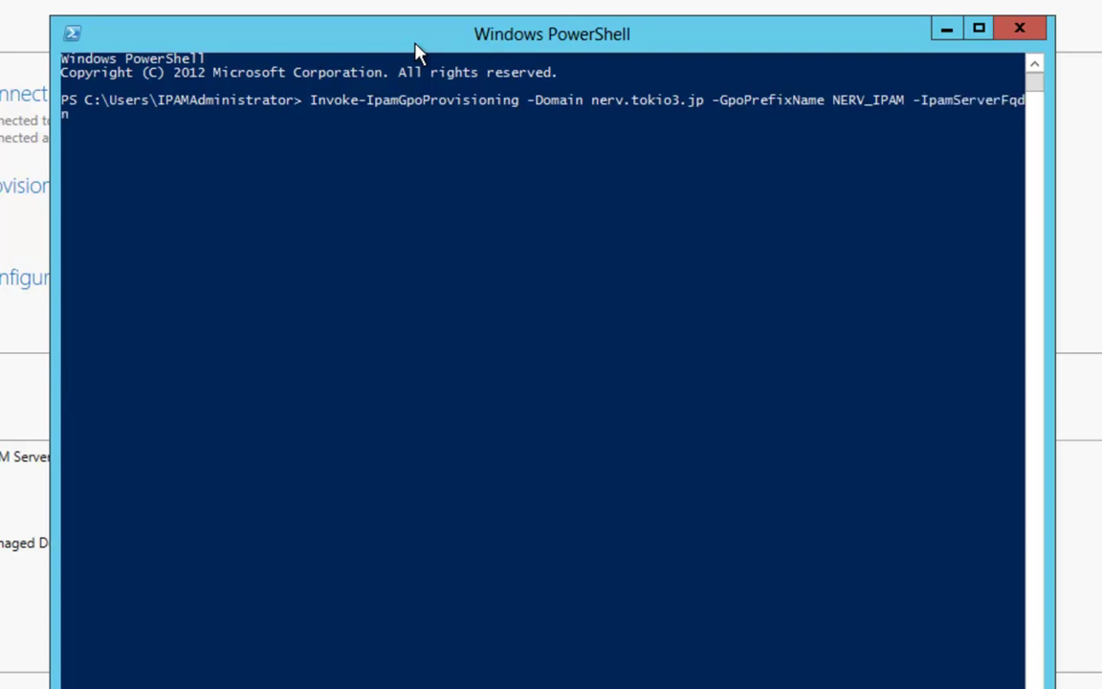
{"action": "type", "text": "ipam01.nerv.tokio3."}
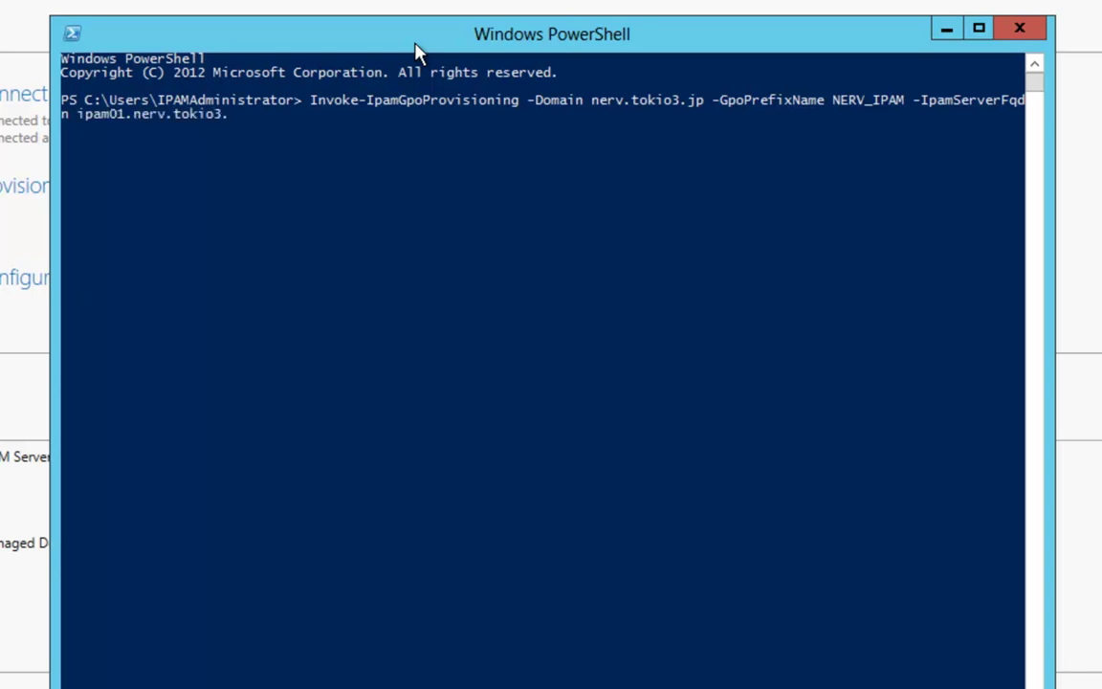
{"action": "type", "text": "jp -Force"}
{"action": "key", "text": "Return"}
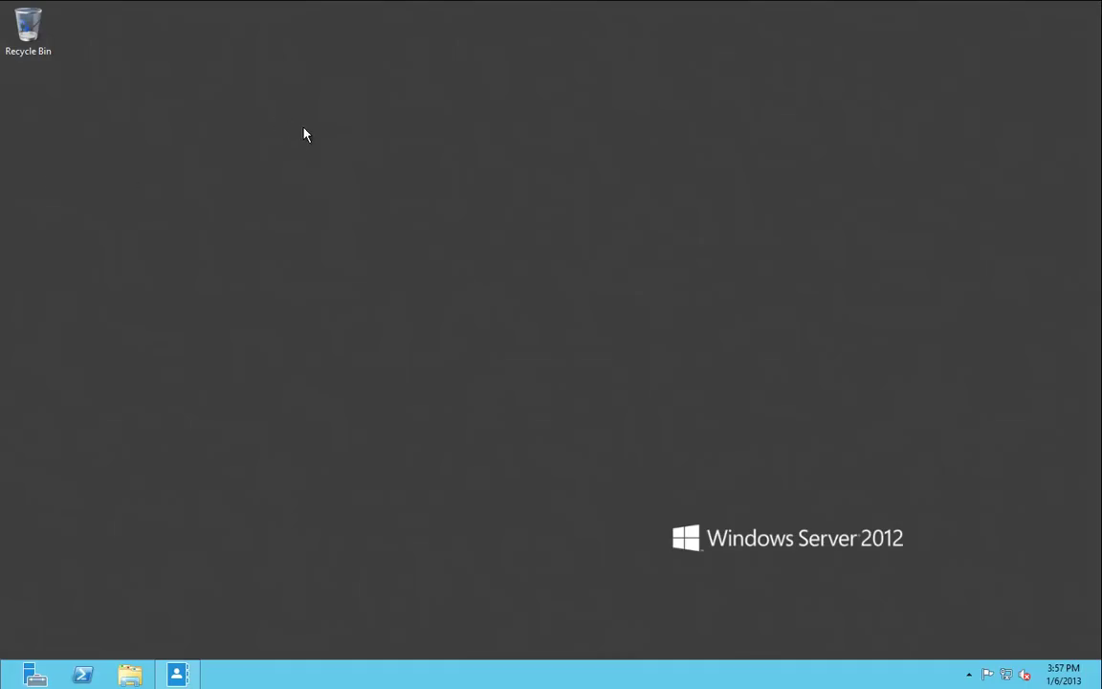
Open Group Policy Management on the domain controller and examine the NERV_IPAM_DC_NPS, NERV_IPAM_DHCP and NERV_IPAM_DNS policy objects.
{"action": "key", "text": "super"}
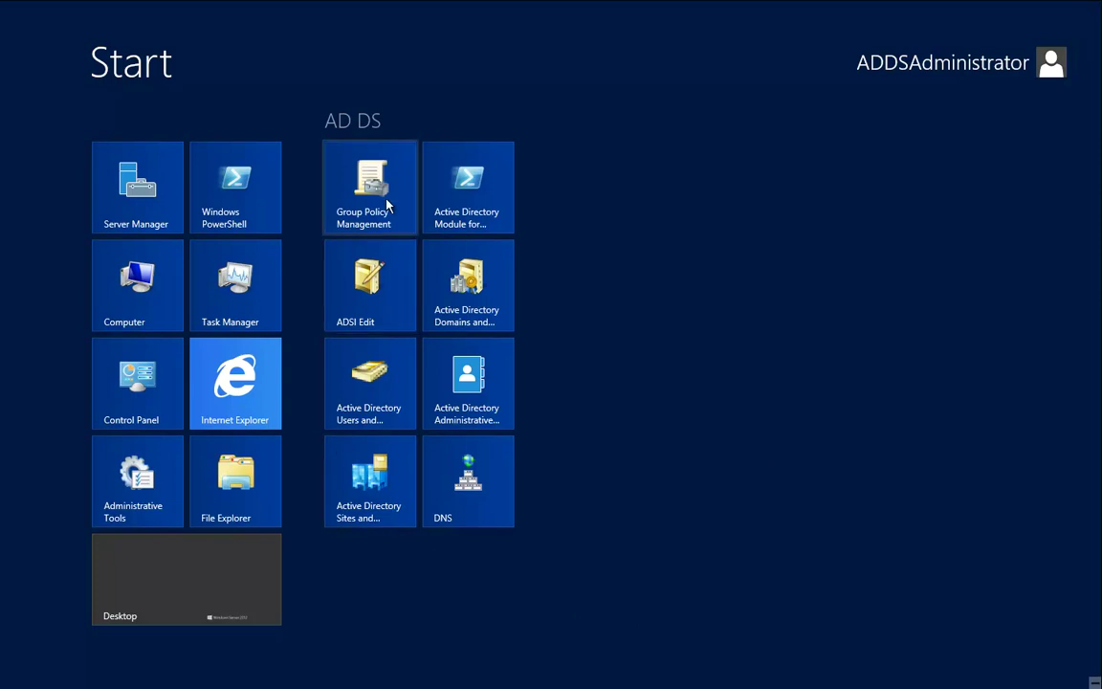
{"action": "left_click", "coordinate": [362, 224]}
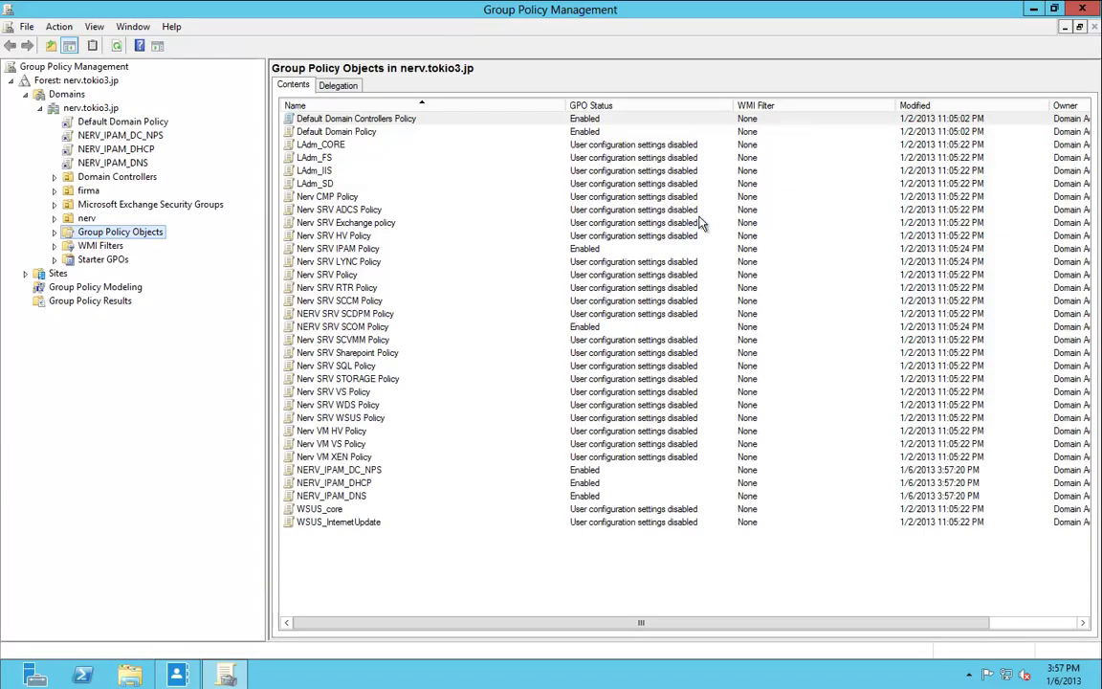
{"action": "left_click", "coordinate": [340, 470]}
{"action": "left_click", "coordinate": [378, 496], "text": "shift"}
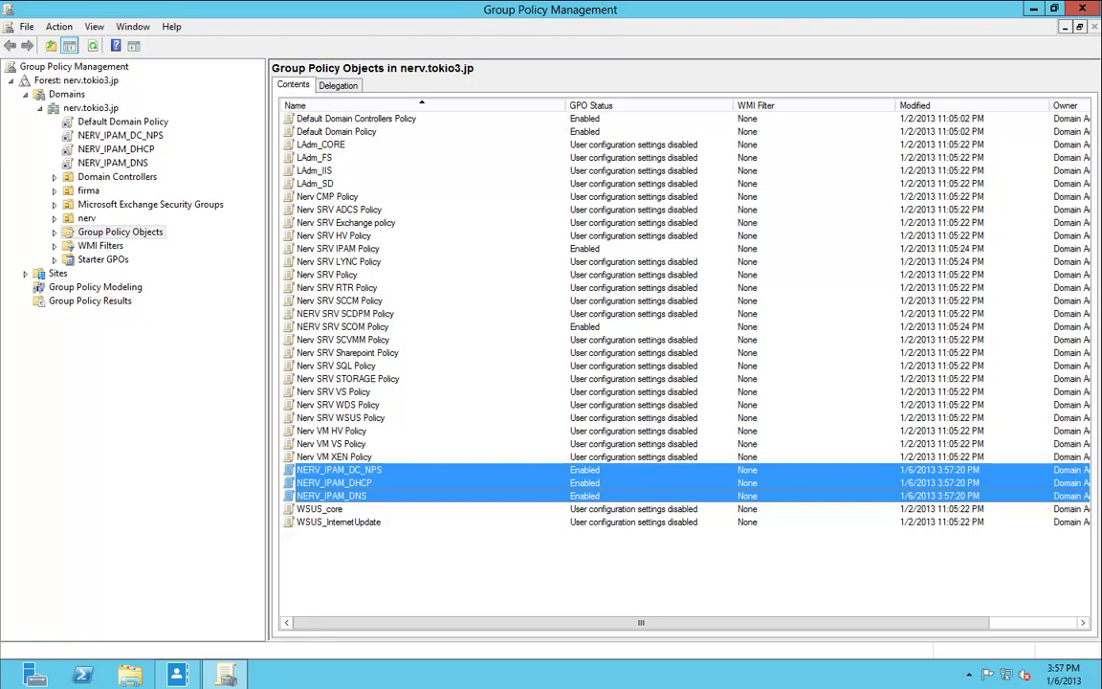
Examine the policies linked to the nerv.tokio3.jp domain and the scope and security filtering of NERV_IPAM_DC_NPS.
{"action": "left_click", "coordinate": [84, 107]}
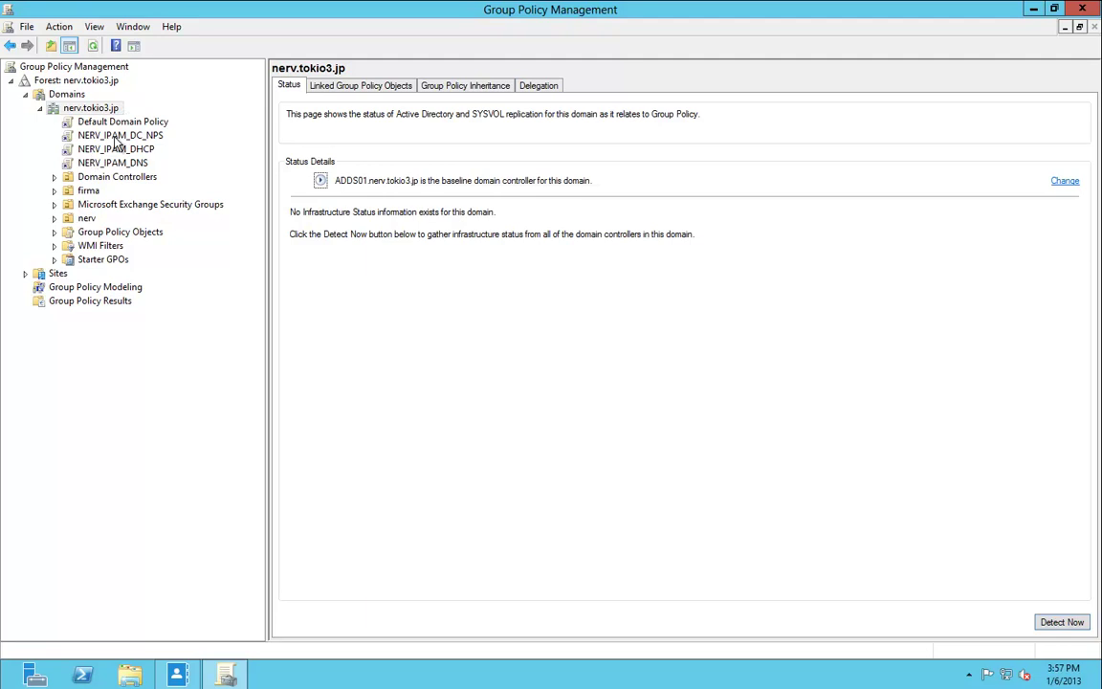
{"action": "left_click", "coordinate": [108, 135]}
{"action": "left_click", "coordinate": [677, 373]}
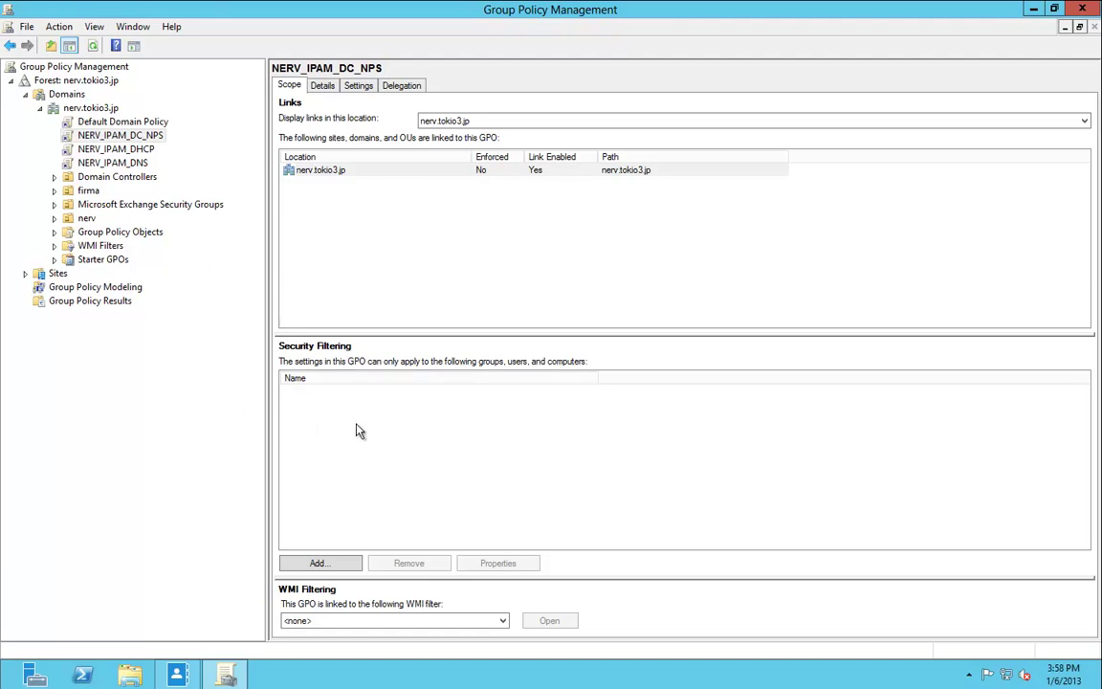
Open NERV_IPAM_DC_NPS in the policy editor and examine its inbound Windows Firewall rules under Computer Configuration security settings.
{"action": "right_click", "coordinate": [149, 135]}
{"action": "left_click", "coordinate": [200, 147]}
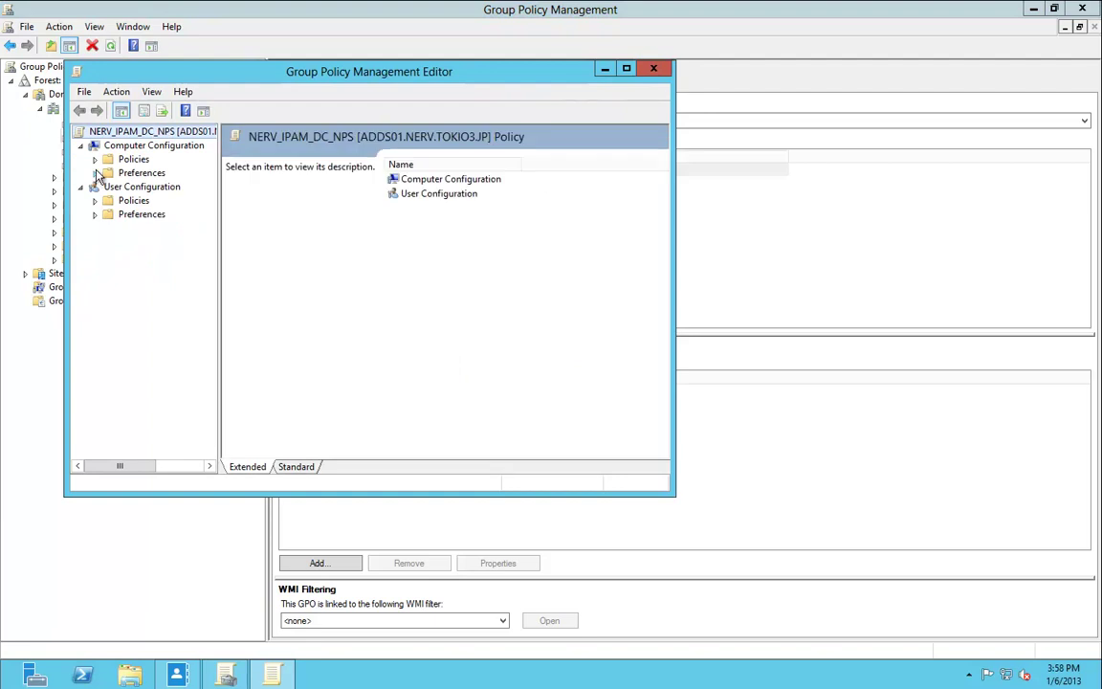
{"action": "left_click", "coordinate": [94, 159]}
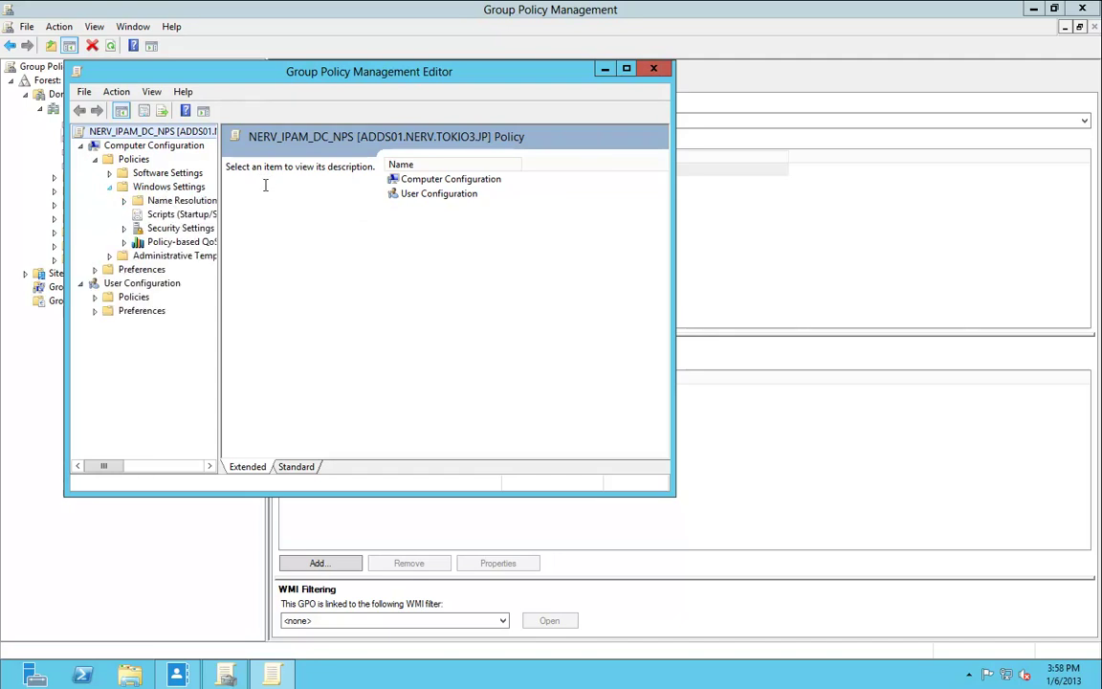
{"action": "double_click", "coordinate": [153, 228]}
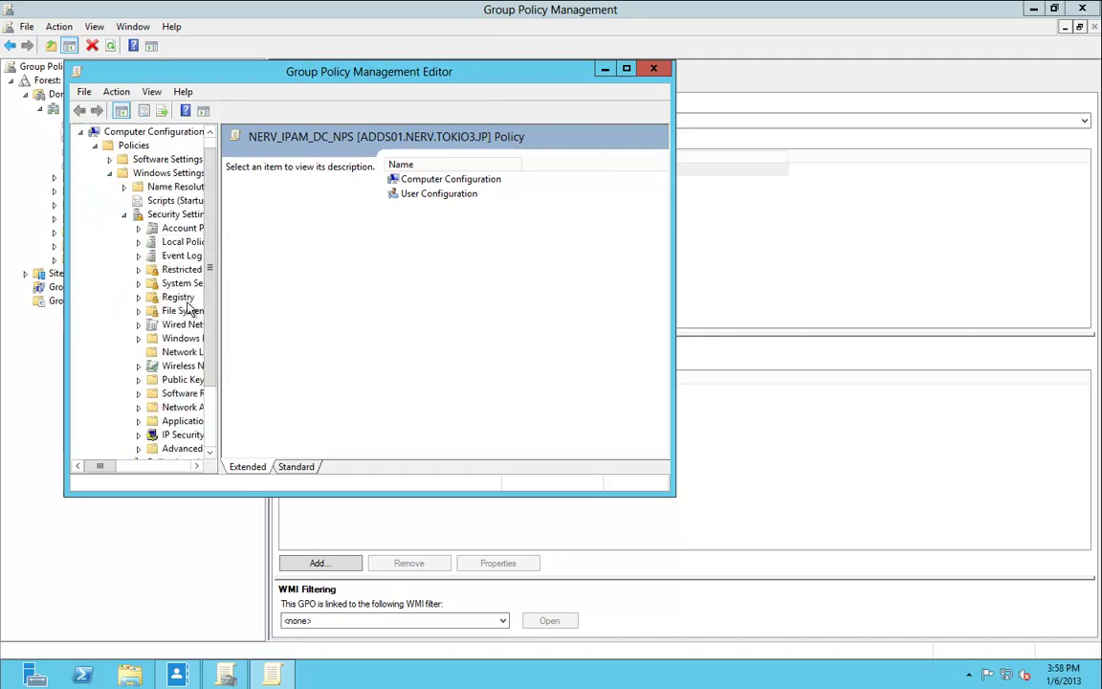
{"action": "left_click", "coordinate": [143, 340]}
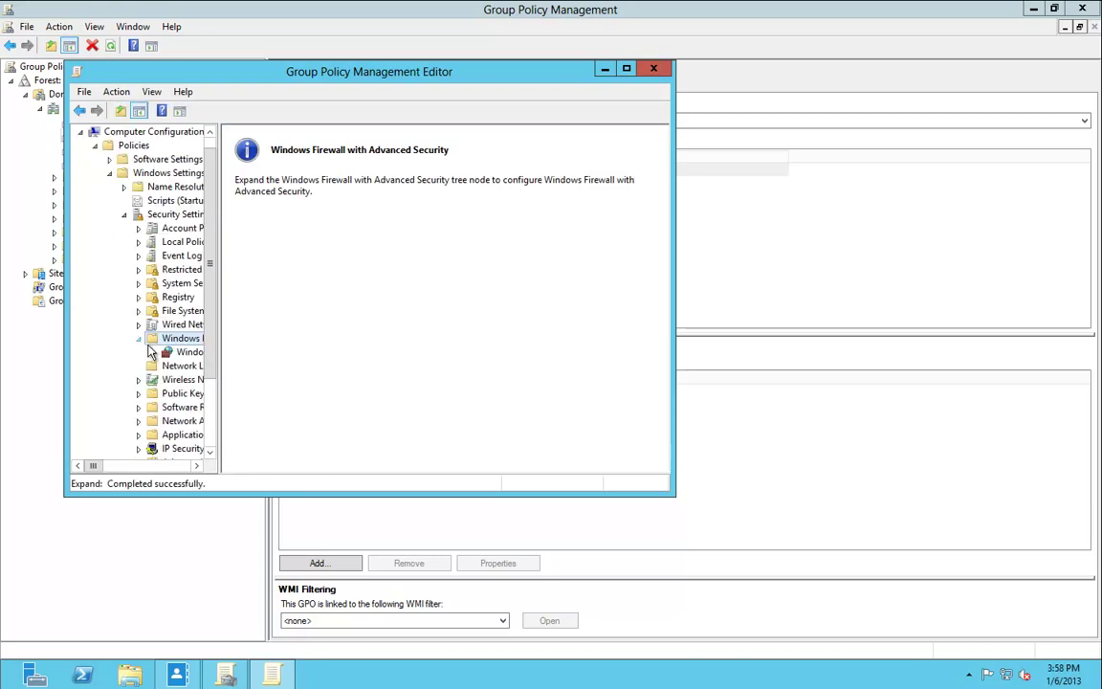
{"action": "left_click", "coordinate": [153, 352]}
{"action": "left_click", "coordinate": [196, 365]}
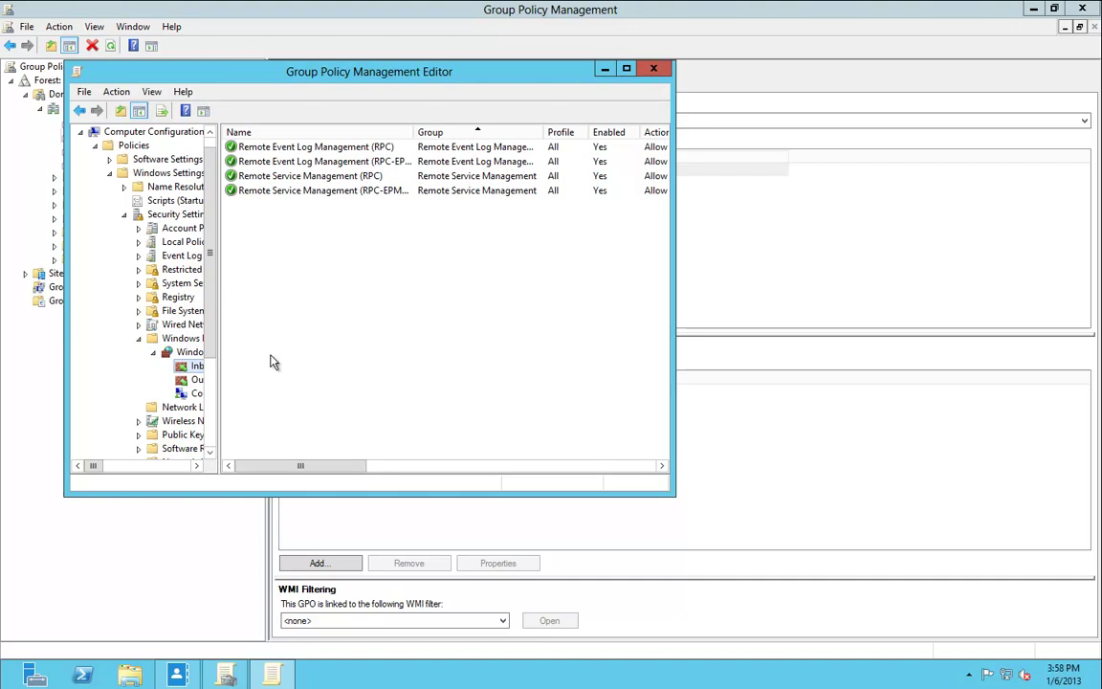
Inspect the group membership of NERV\IPAMUG under the policy's Restricted Groups and close the policy editor.
{"action": "left_click", "coordinate": [181, 269]}
{"action": "double_click", "coordinate": [268, 147]}
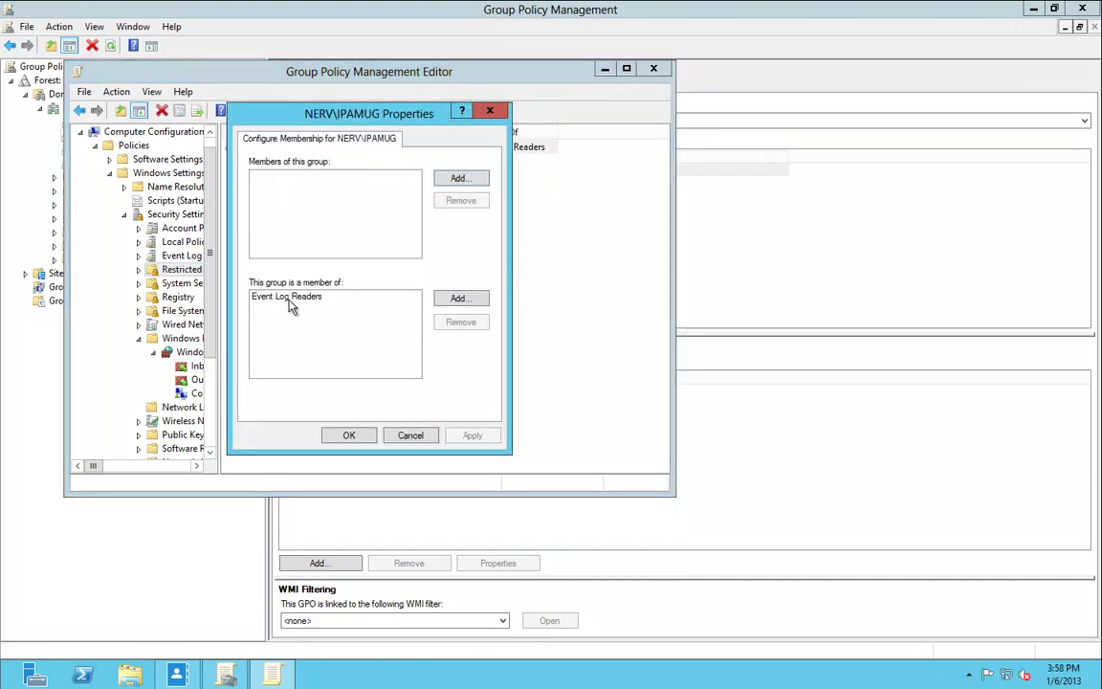
{"action": "left_click", "coordinate": [290, 304]}
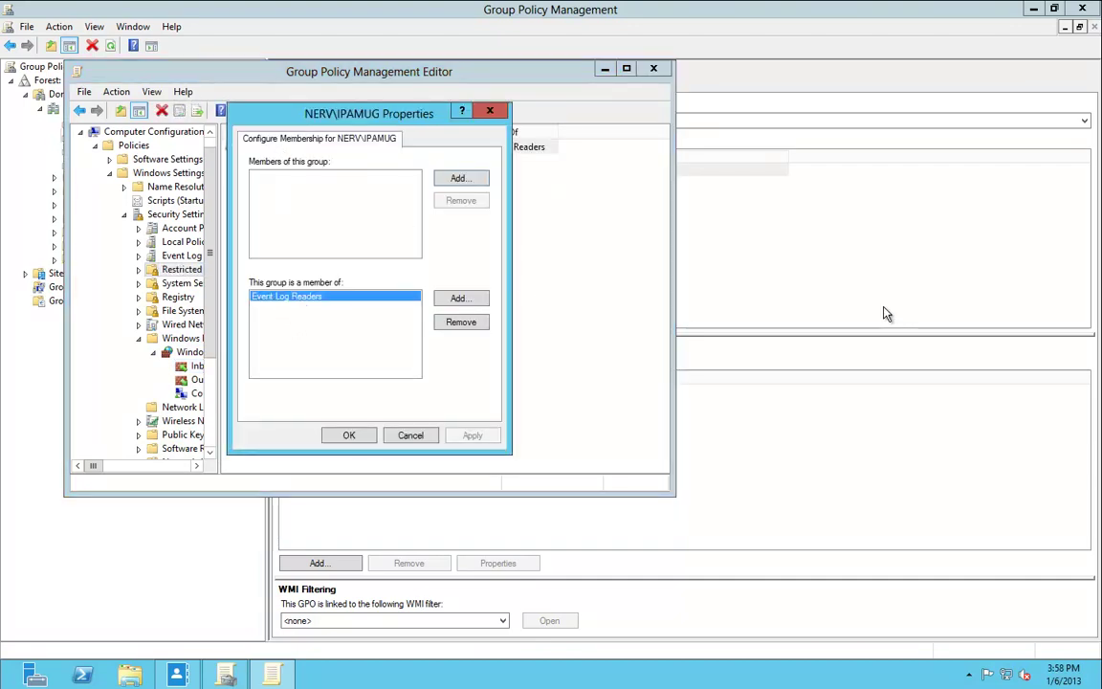
{"action": "left_click", "coordinate": [349, 436]}
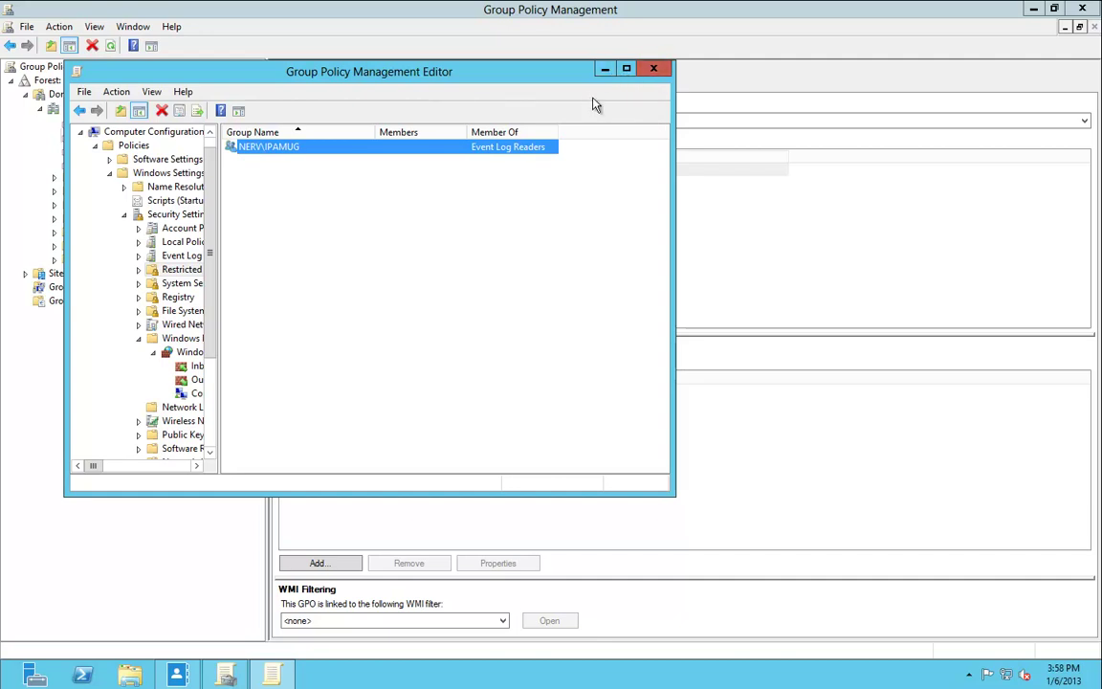
{"action": "left_click", "coordinate": [654, 70]}
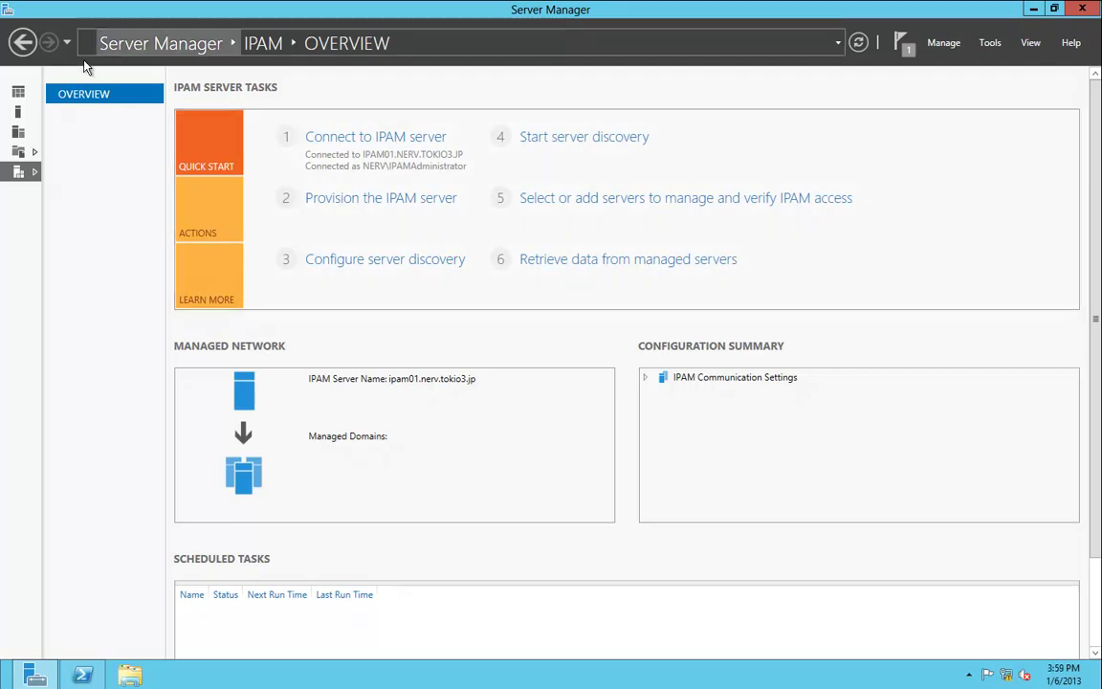
Start provisioning the IPAM server from its overview page, using the Group Policy Based method with GPO name prefix NERV_IPAM.
{"action": "left_click", "coordinate": [18, 89]}
{"action": "left_click", "coordinate": [29, 176]}
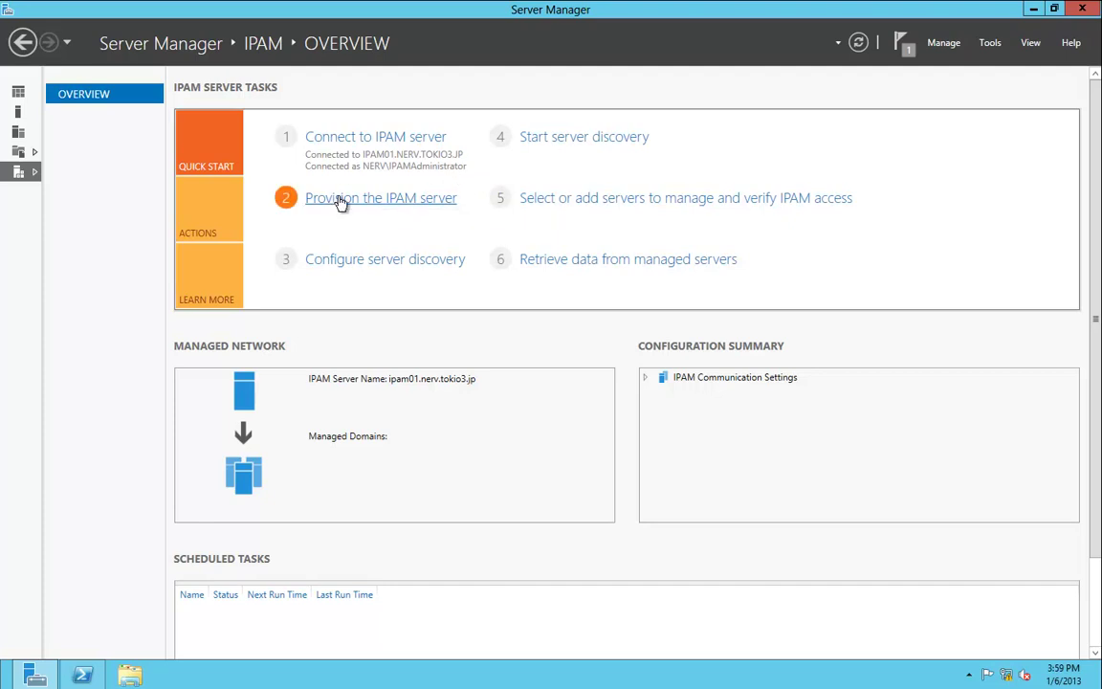
{"action": "left_click", "coordinate": [452, 187]}
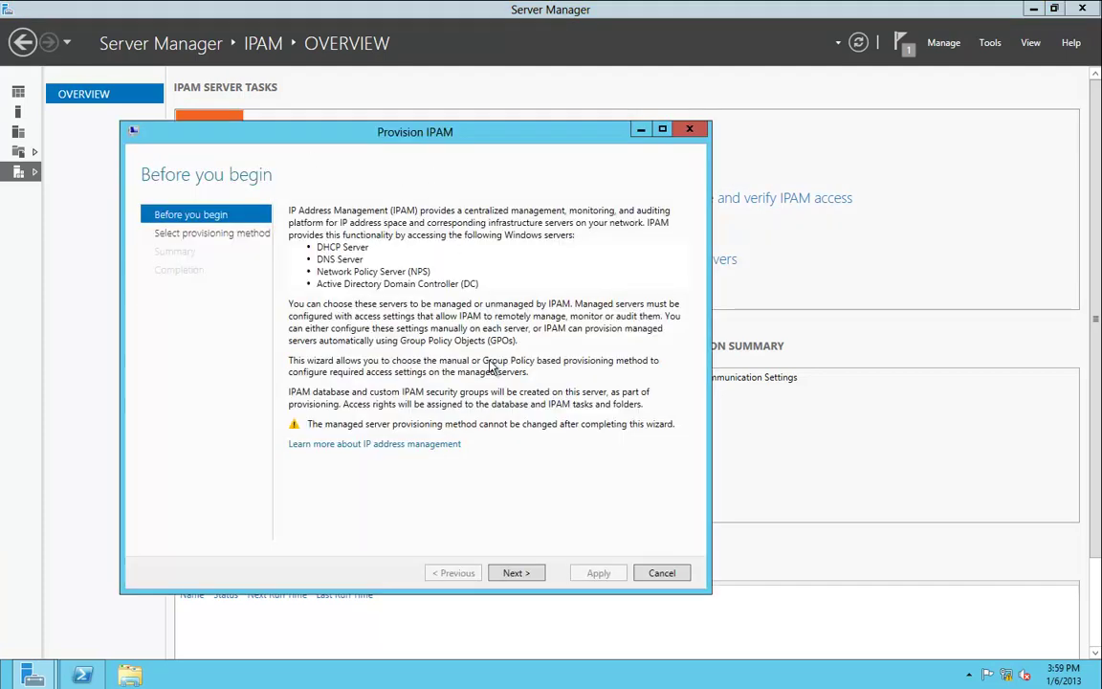
{"action": "left_click", "coordinate": [515, 573]}
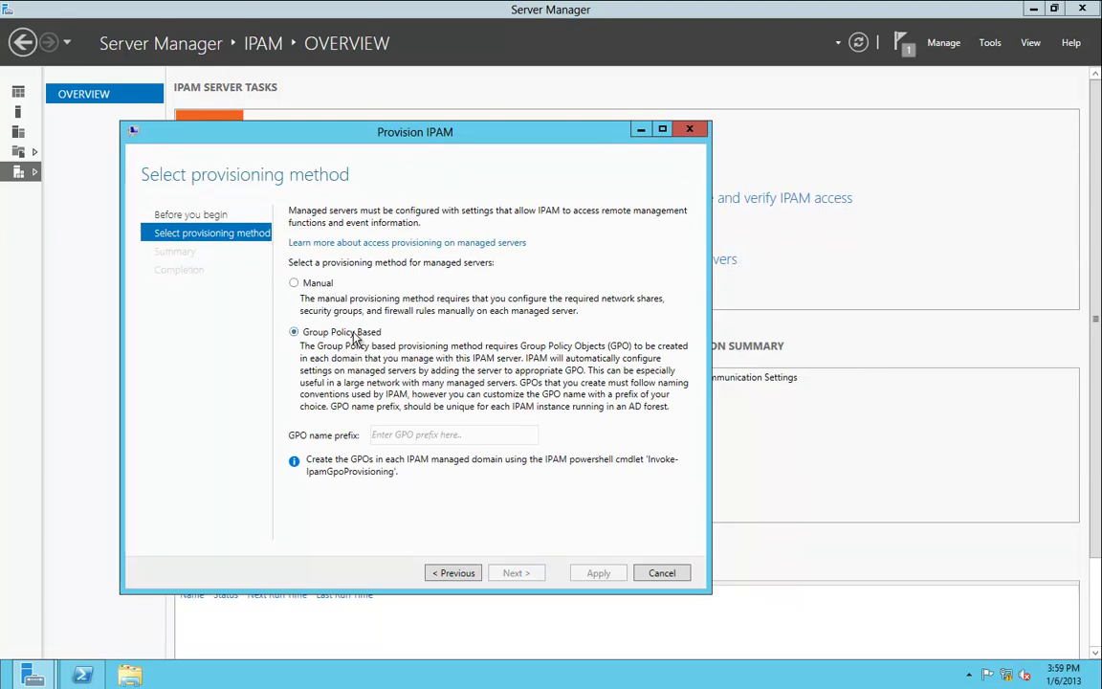
{"action": "left_click", "coordinate": [450, 434]}
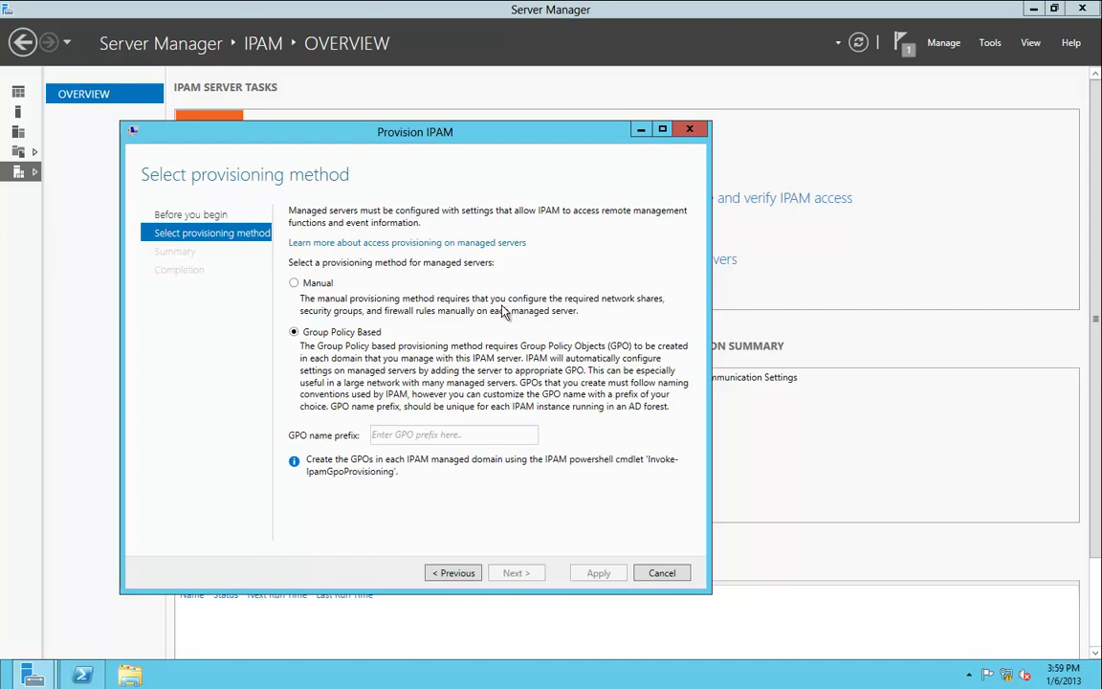
{"action": "type", "text": "NERV_IPAM"}
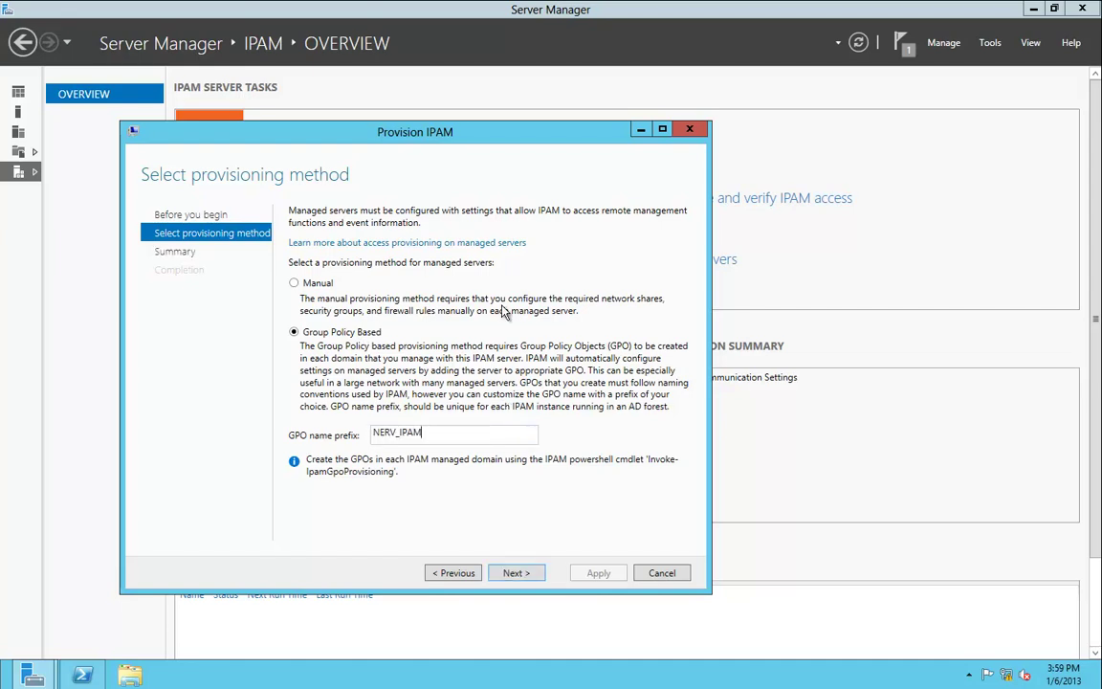
Review the provisioning summary, apply the settings, and close the Provision IPAM wizard.
{"action": "left_click", "coordinate": [514, 572]}
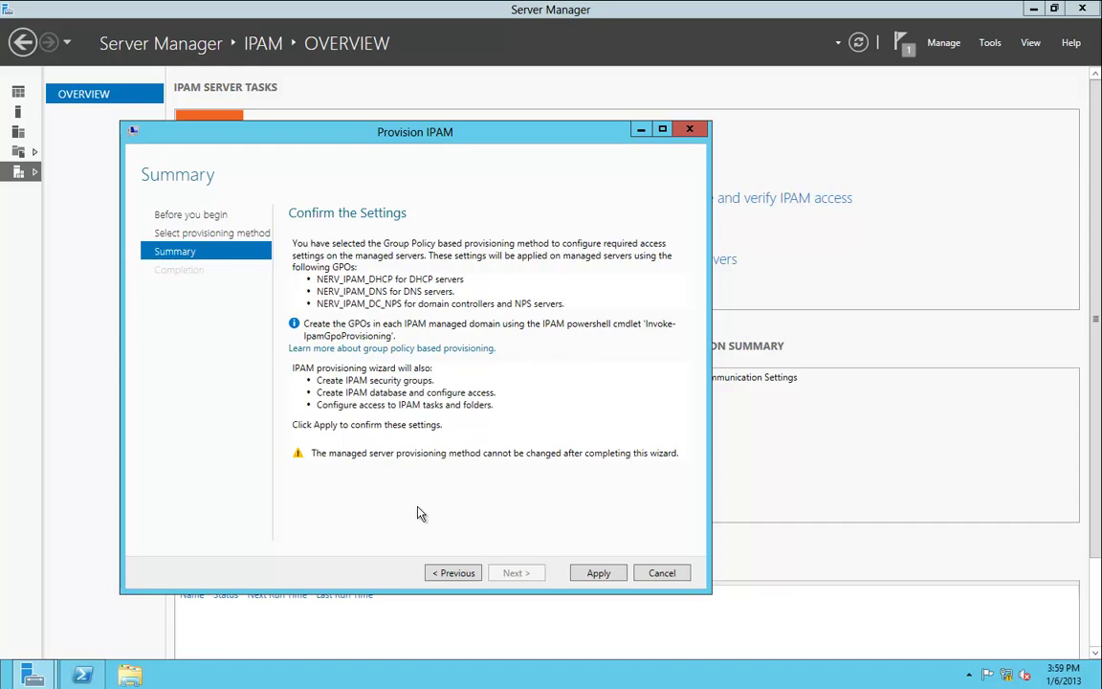
{"action": "left_click", "coordinate": [597, 573]}
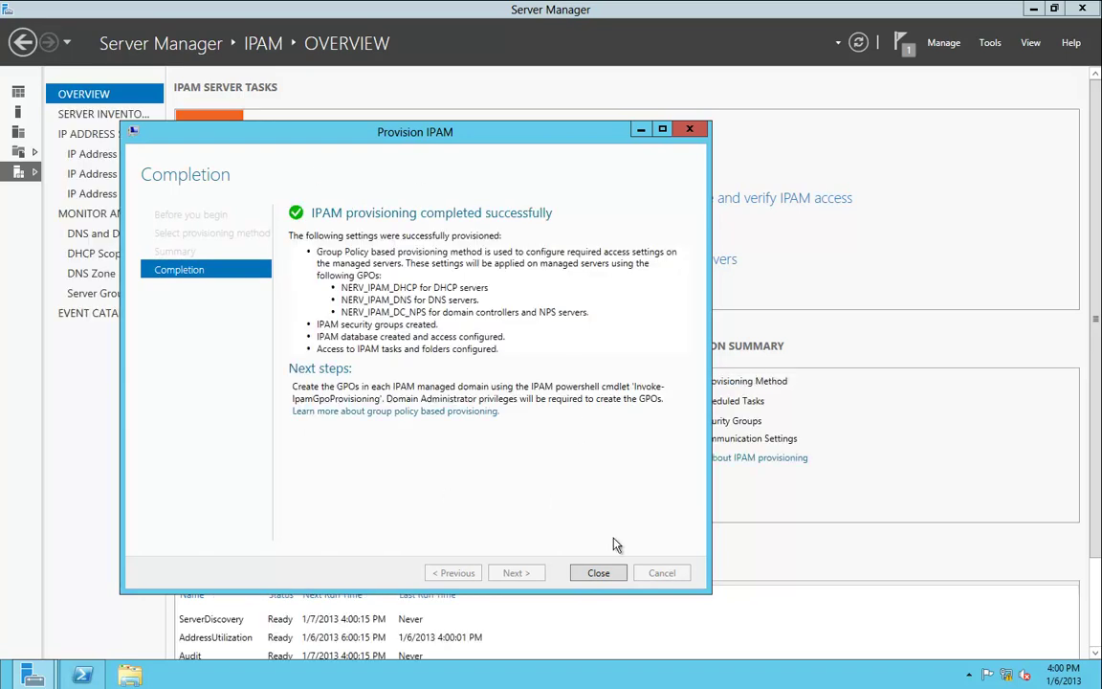
{"action": "left_click", "coordinate": [598, 573]}
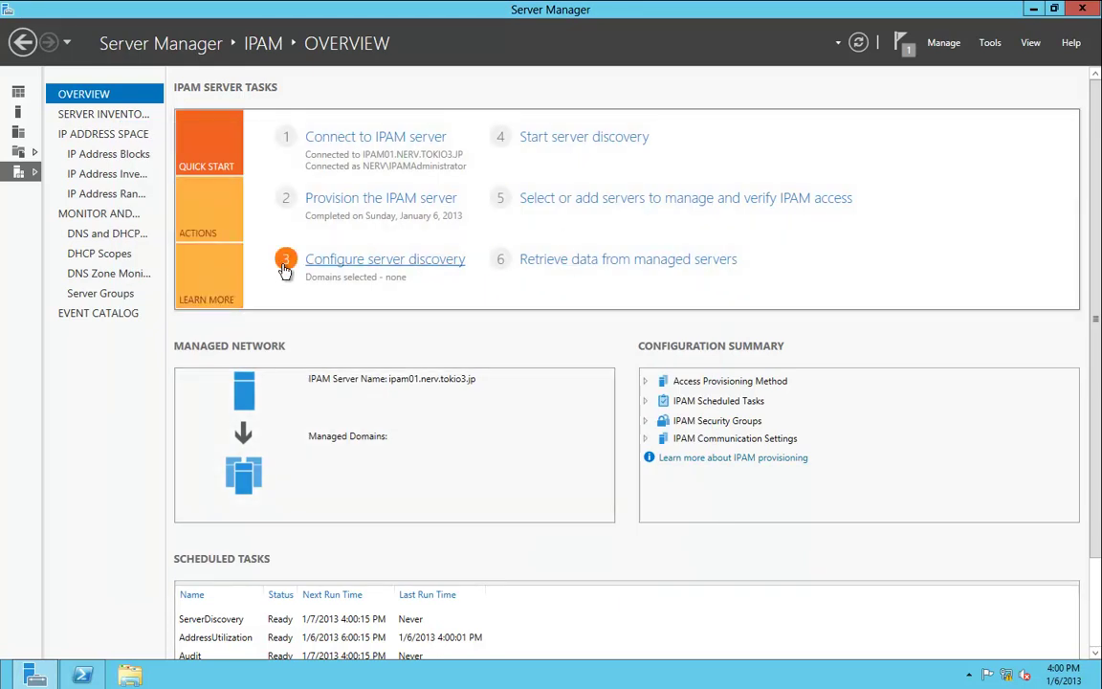
Configure server discovery for nerv.tokio3.jp with all roles and powershell.nerv.tokio3.jp without the DHCP server role.
{"action": "left_click", "coordinate": [393, 263]}
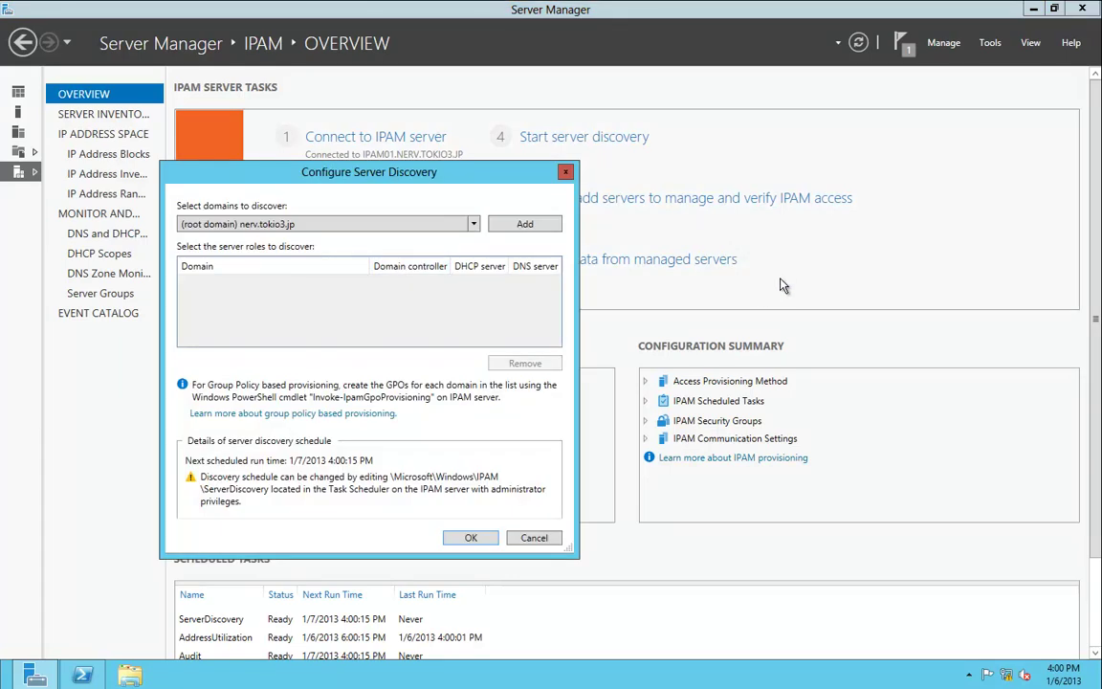
{"action": "left_click", "coordinate": [472, 222]}
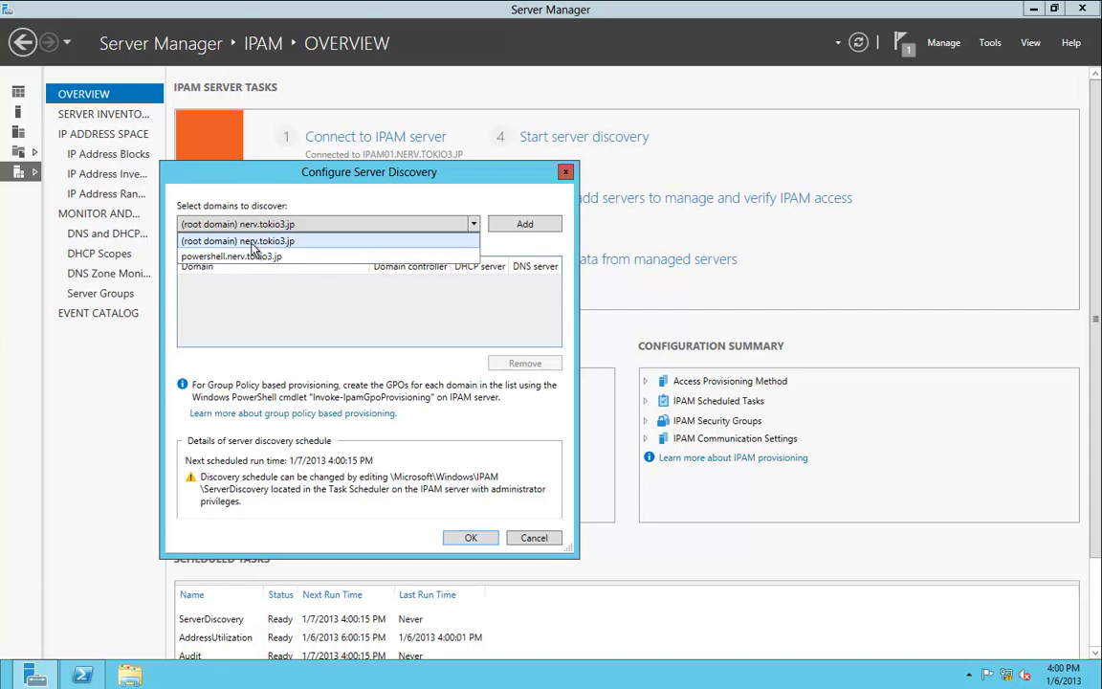
{"action": "left_click", "coordinate": [254, 243]}
{"action": "left_click", "coordinate": [517, 228]}
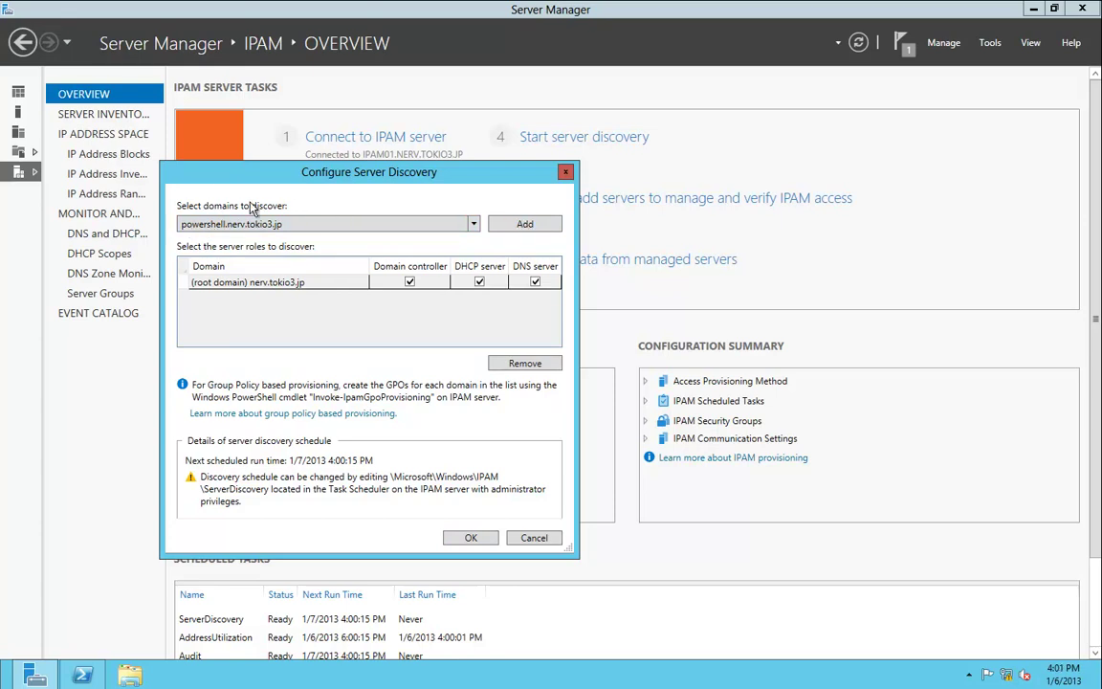
{"action": "left_click", "coordinate": [525, 225]}
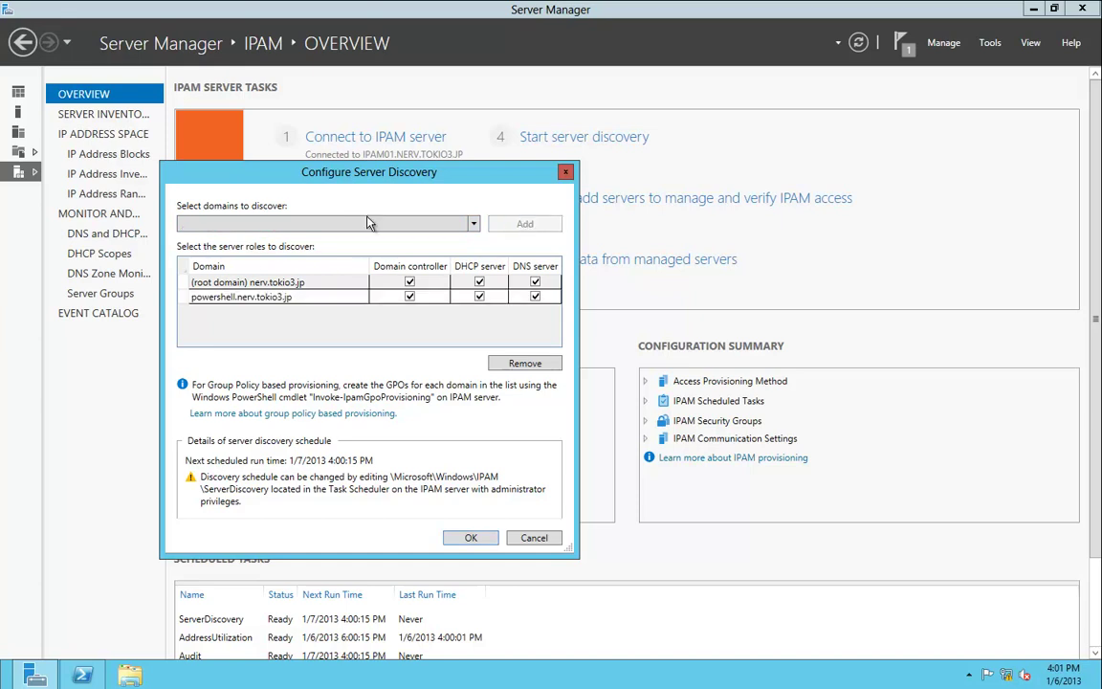
{"action": "left_click", "coordinate": [480, 300]}
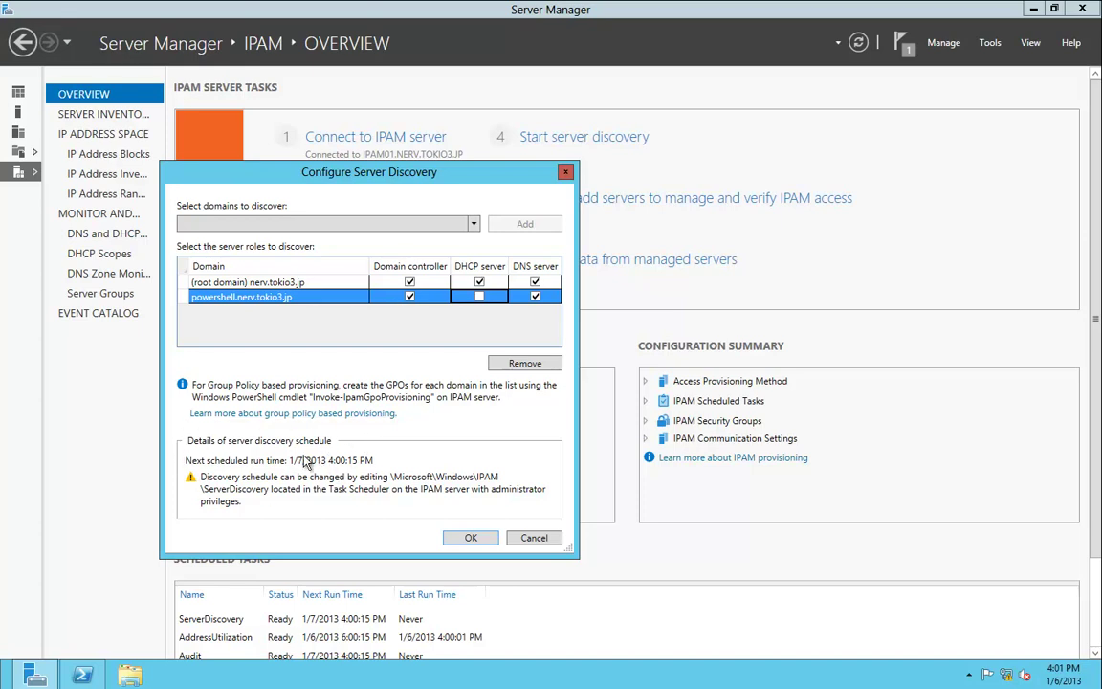
{"action": "left_click", "coordinate": [467, 538]}
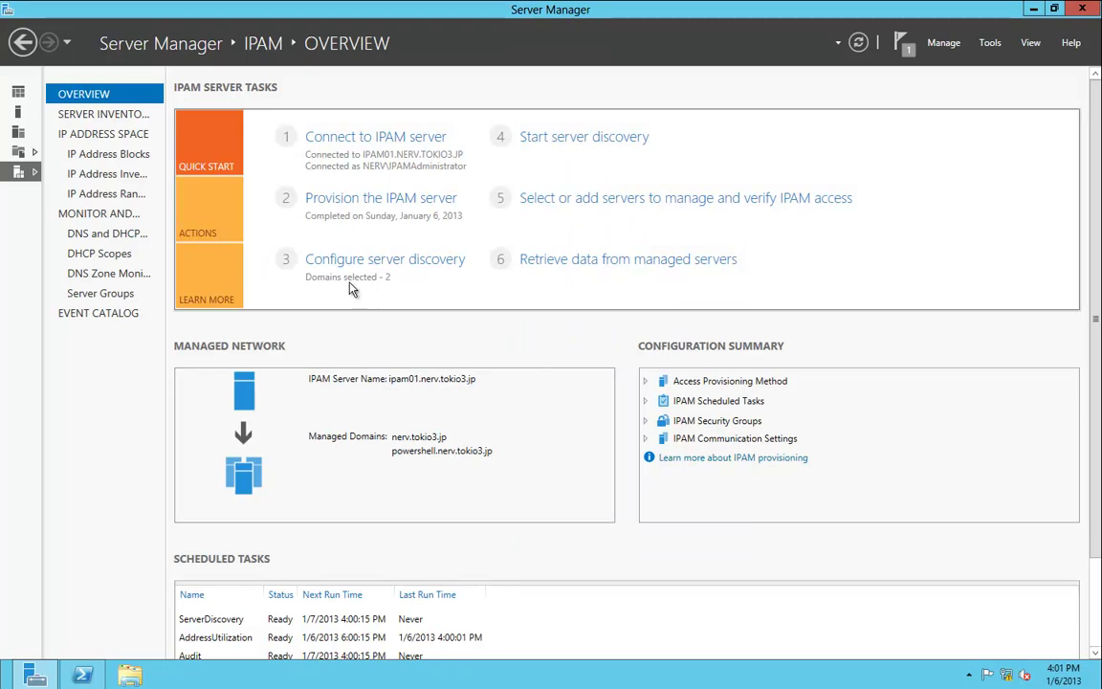
Start server discovery from the IPAM overview and open Task Scheduler from the full list of apps.
{"action": "left_click", "coordinate": [569, 142]}
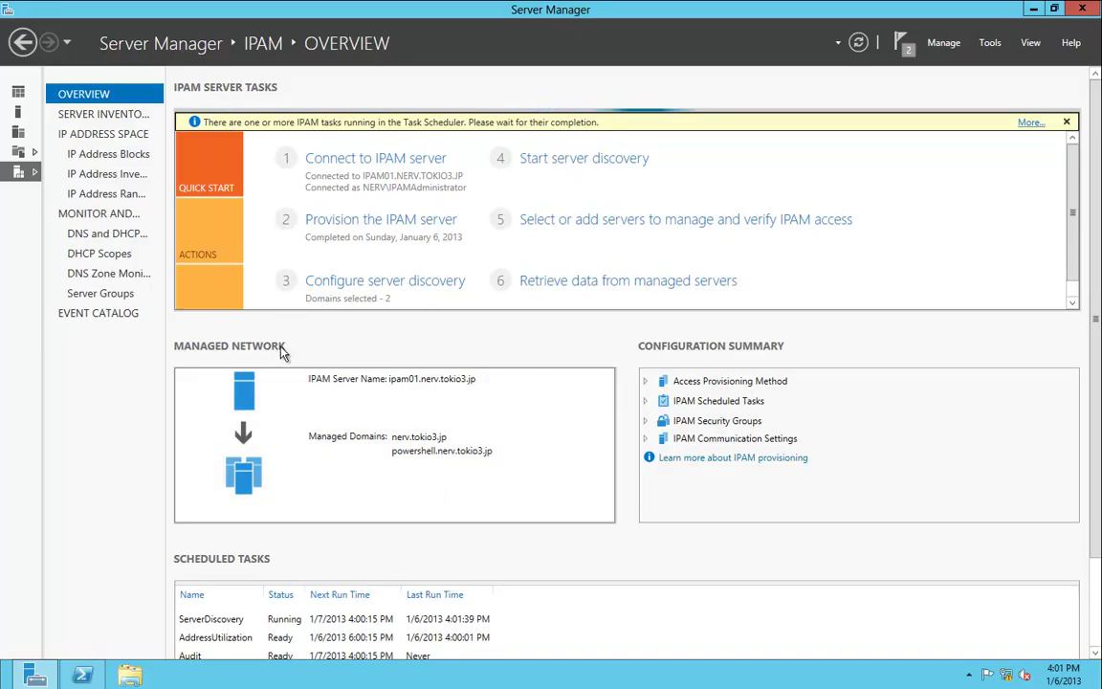
{"action": "key", "text": "super"}
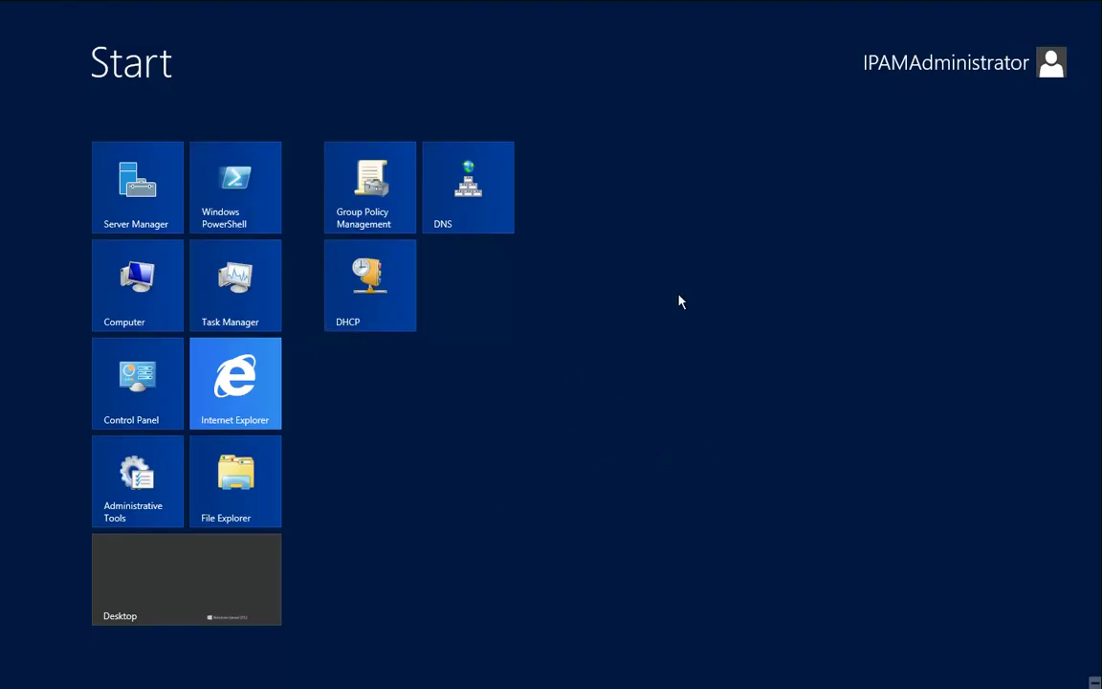
{"action": "right_click", "coordinate": [564, 509]}
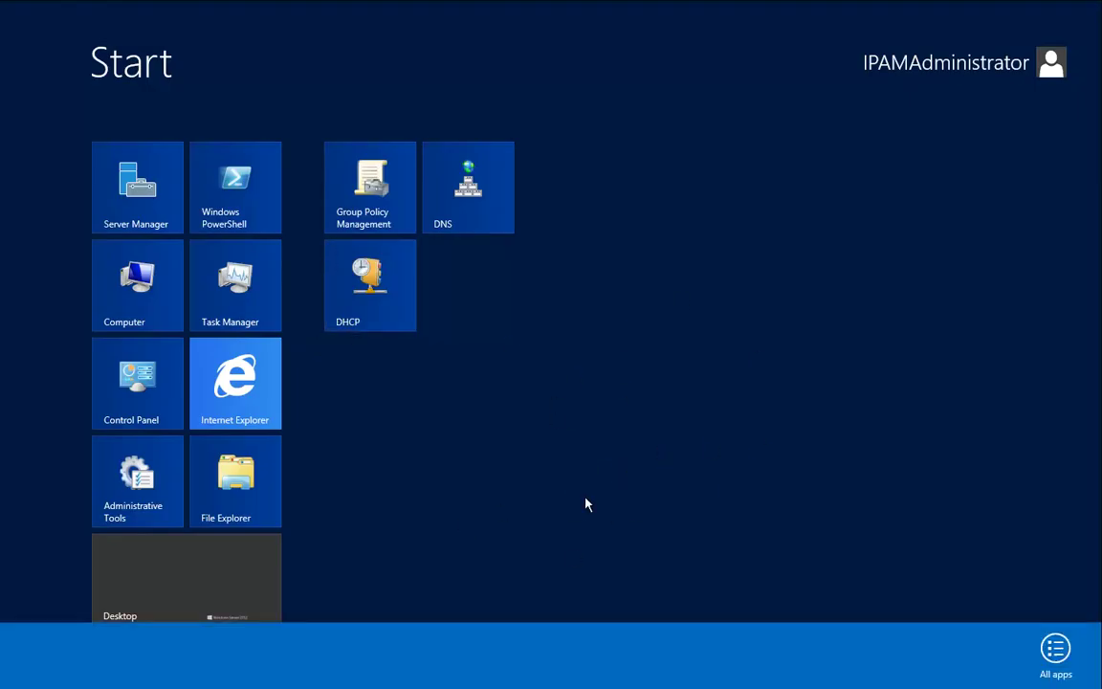
{"action": "left_click", "coordinate": [1052, 645]}
{"action": "left_click", "coordinate": [497, 490]}
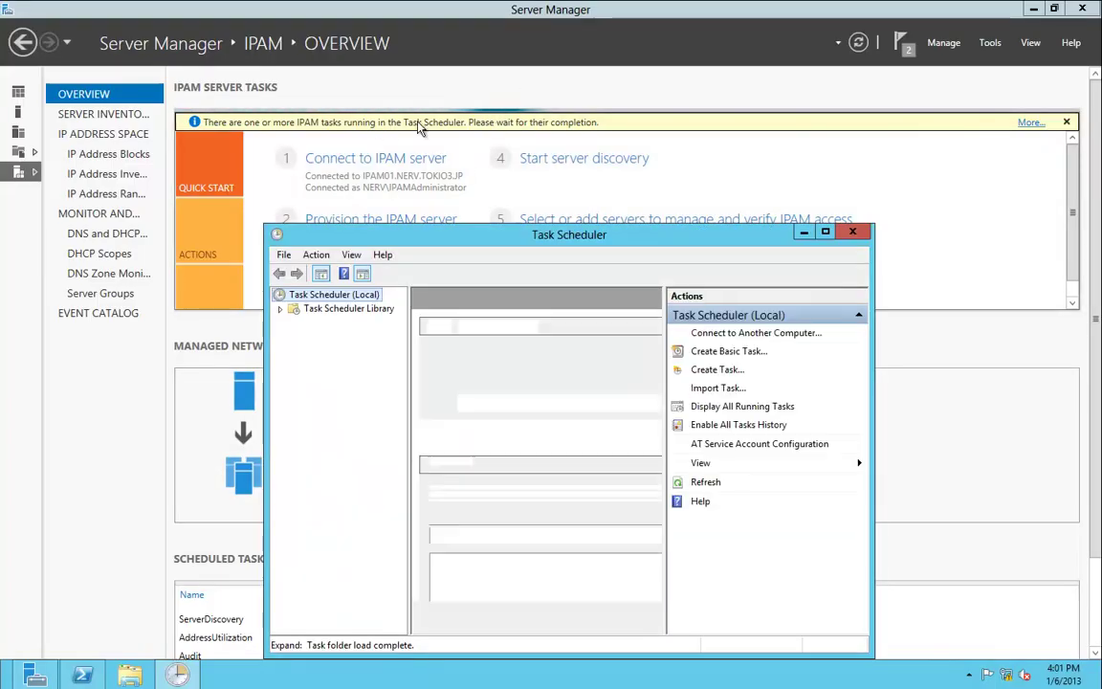
Browse the Task Scheduler Library to the Microsoft\Windows\IPAM folder and maximize the window to view its tasks.
{"action": "left_click", "coordinate": [279, 309]}
{"action": "left_click", "coordinate": [295, 322]}
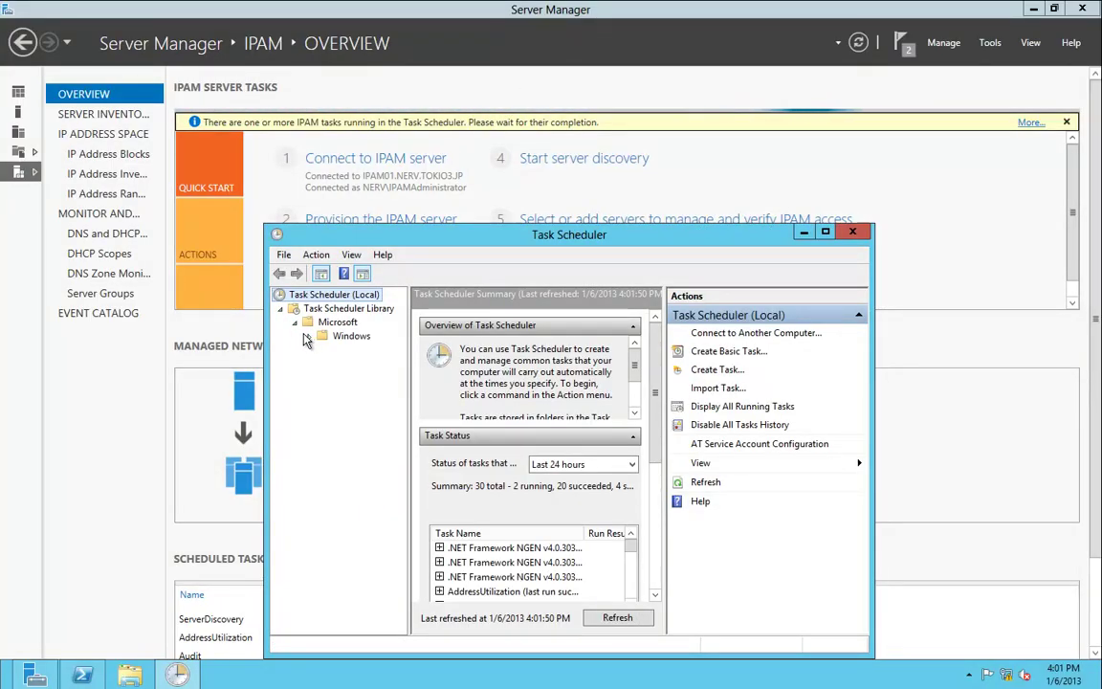
{"action": "left_click", "coordinate": [309, 336]}
{"action": "left_click", "coordinate": [359, 542]}
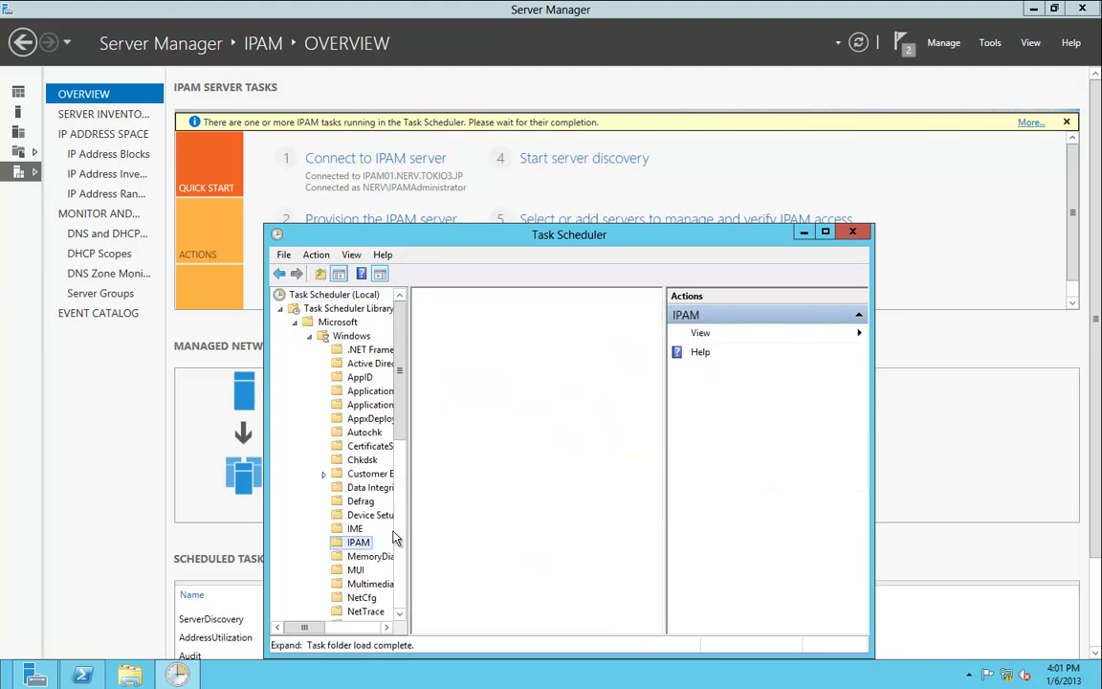
{"action": "left_click", "coordinate": [825, 232]}
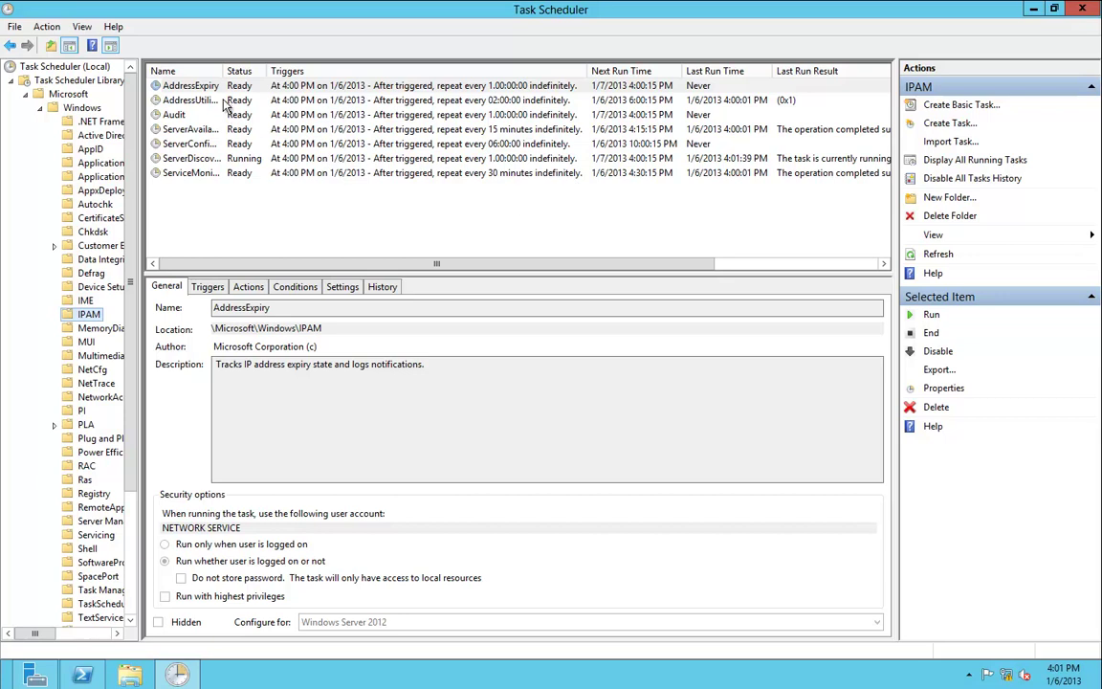
Read the ServerDiscovery task's description, refresh the IPAM task list, and minimize Task Scheduler.
{"action": "left_click", "coordinate": [180, 156]}
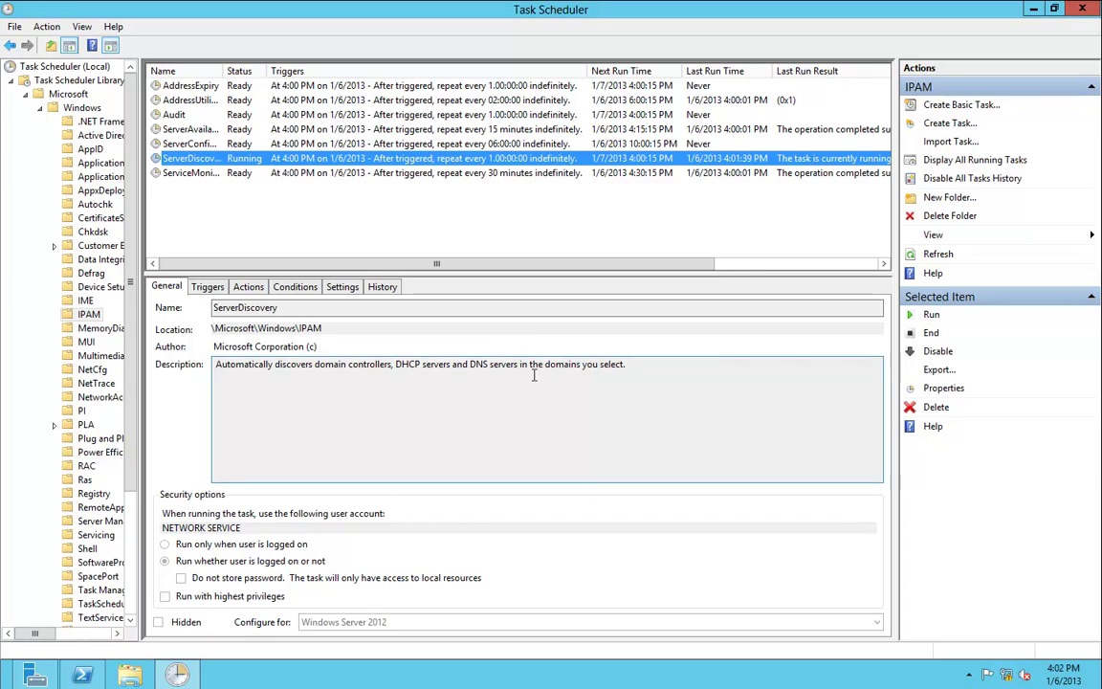
{"action": "left_click_drag", "start_coordinate": [534, 364], "coordinate": [621, 364]}
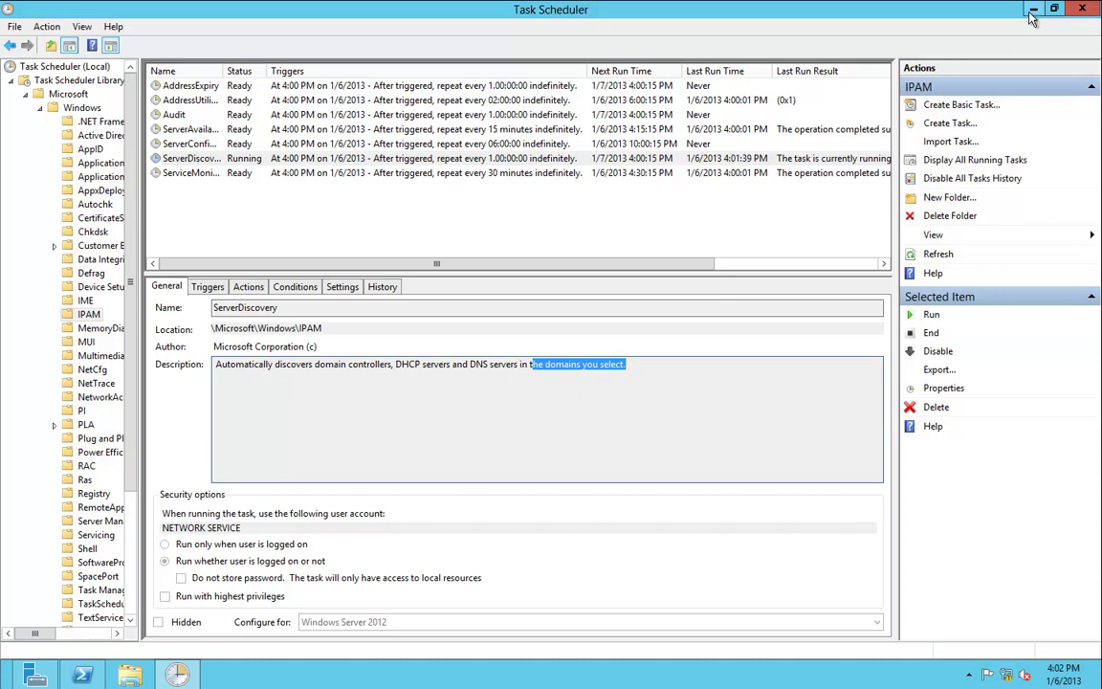
{"action": "right_click", "coordinate": [370, 218]}
{"action": "left_click", "coordinate": [416, 280]}
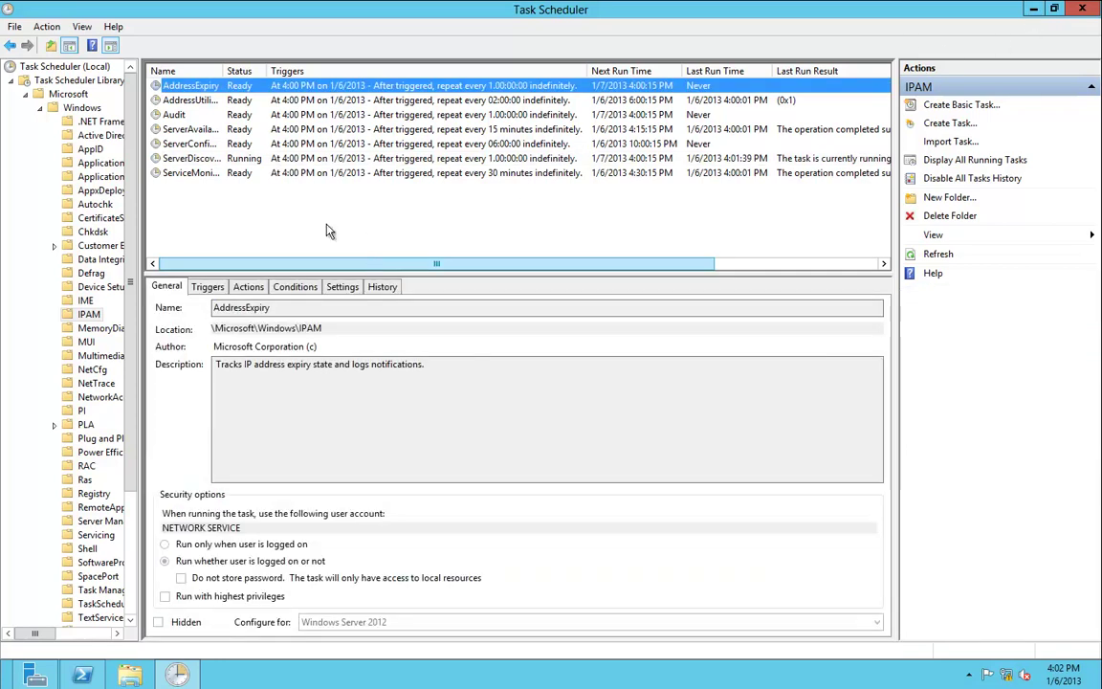
{"action": "left_click", "coordinate": [1033, 10]}
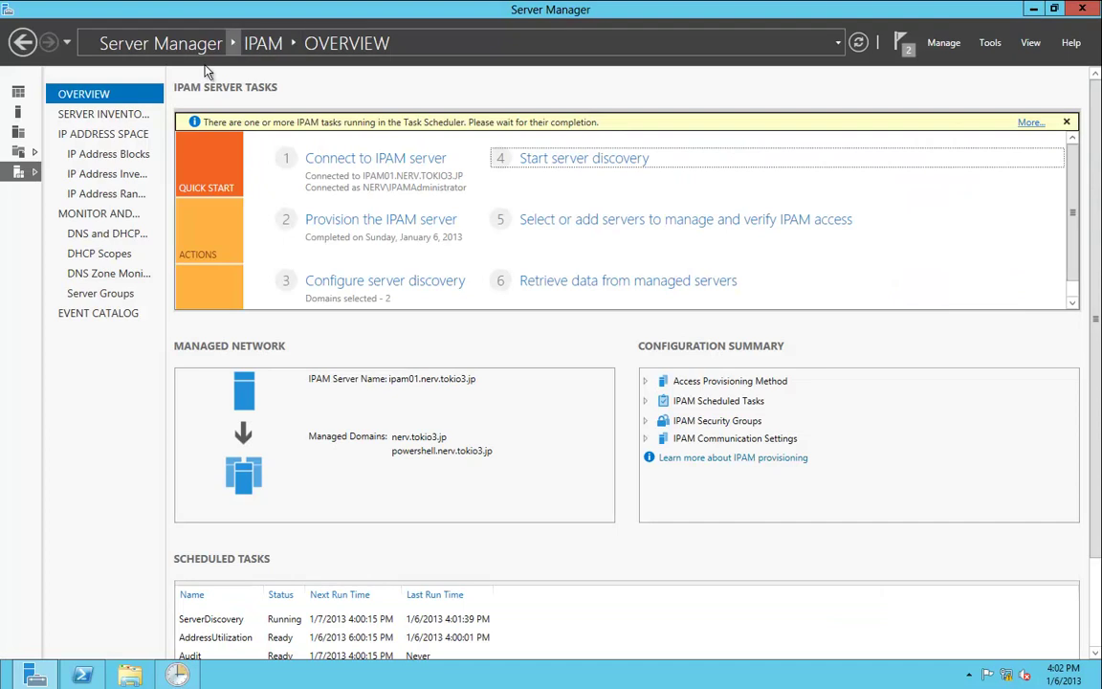
In Server Manager, open the IPAM server inventory and examine the discovered servers psadds01 and ADDS01.
{"action": "left_click", "coordinate": [106, 114]}
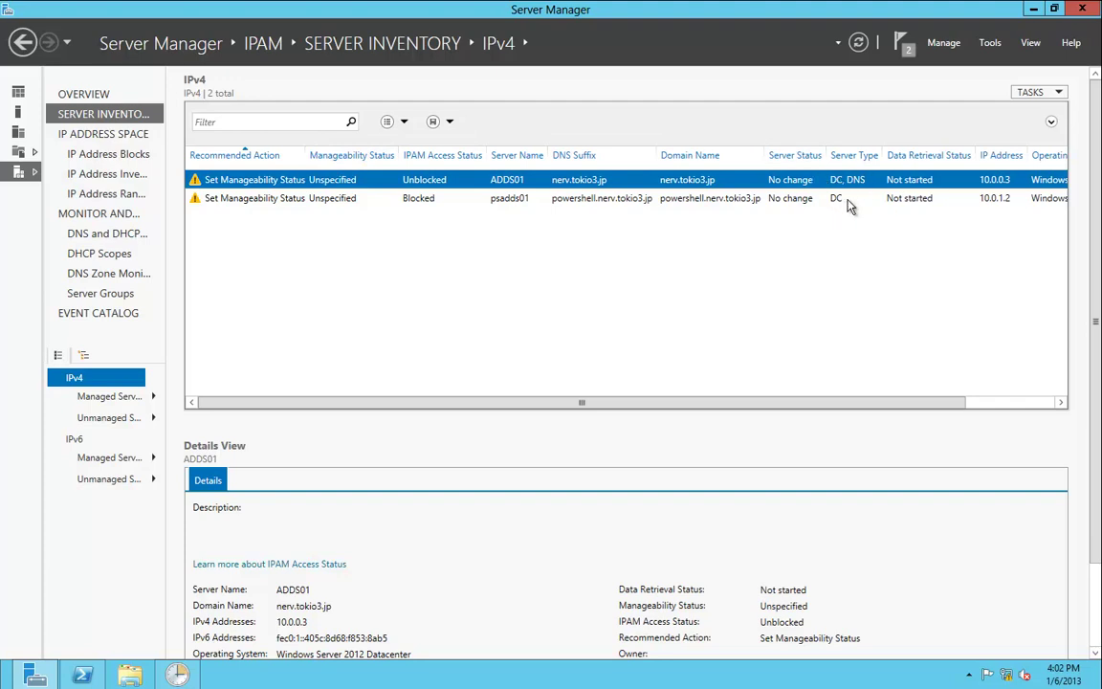
{"action": "left_click", "coordinate": [239, 199]}
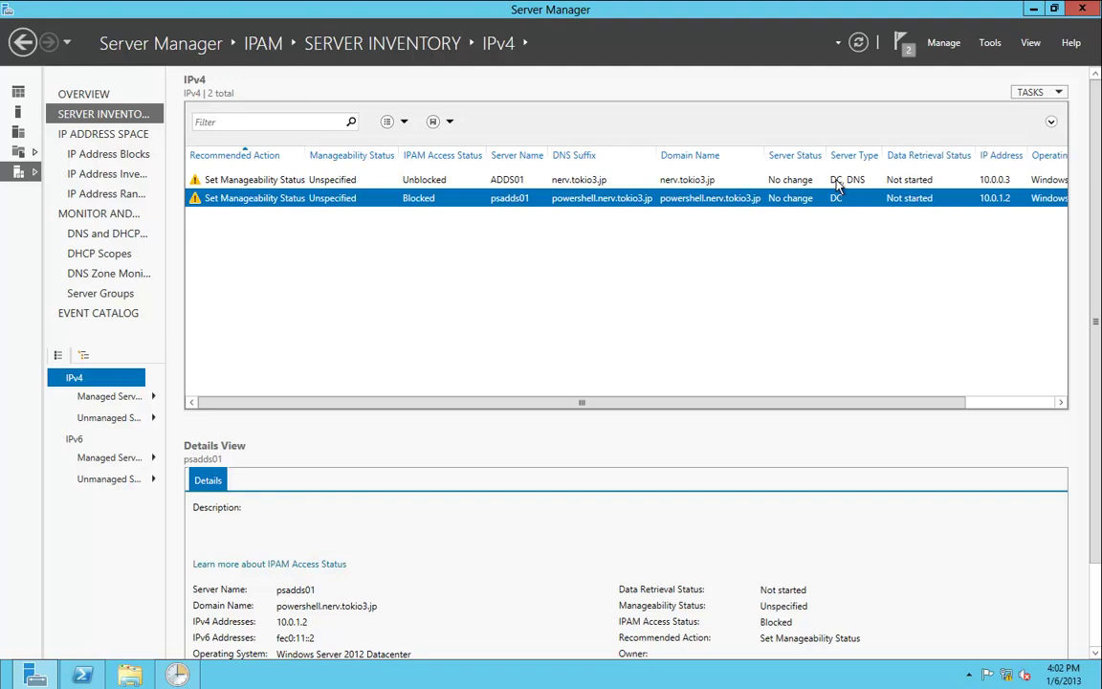
{"action": "left_click", "coordinate": [787, 179]}
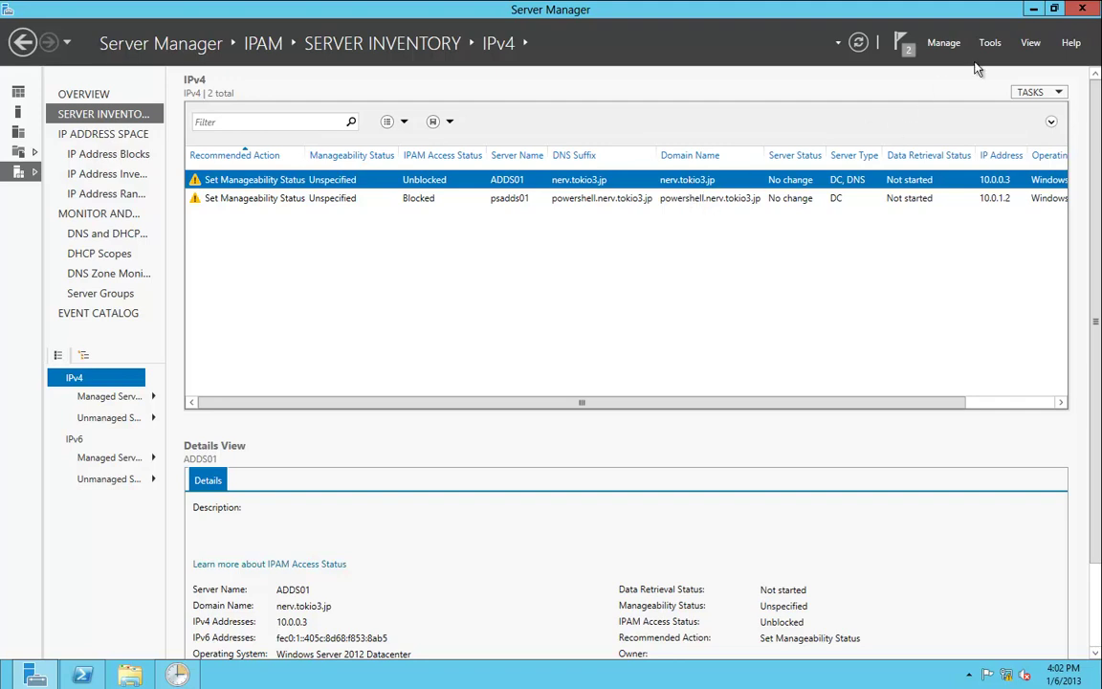
Add server rtr01 to the IPAM inventory, verifying its name and assigning the DHCP server type.
{"action": "left_click", "coordinate": [1057, 89]}
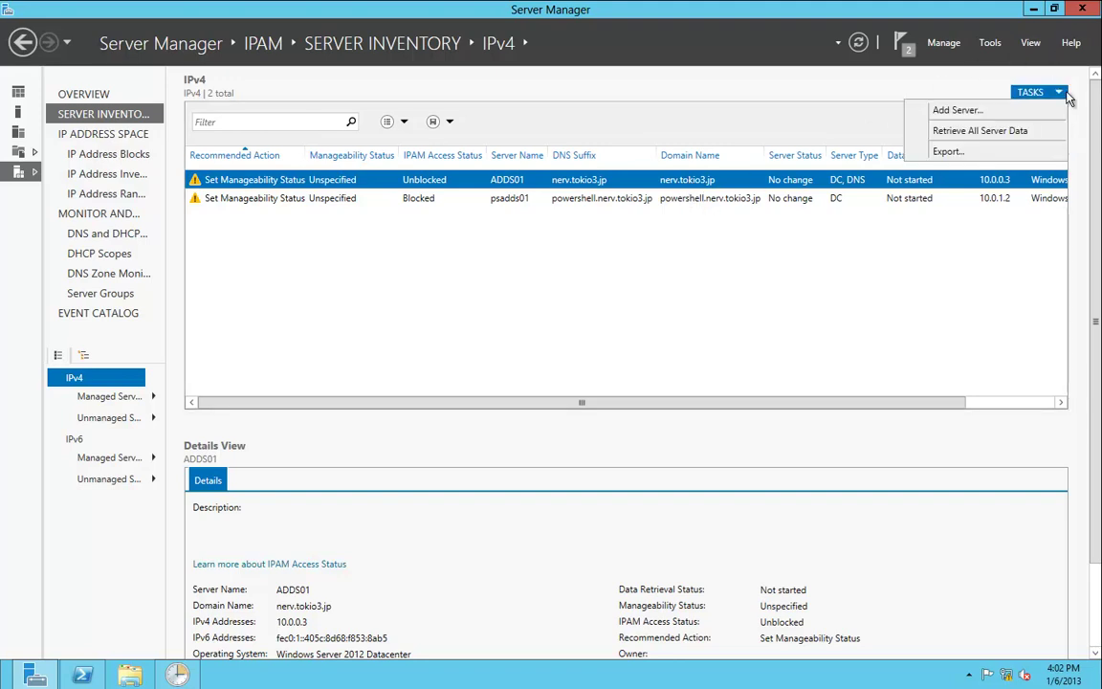
{"action": "left_click", "coordinate": [972, 111]}
{"action": "left_click_drag", "start_coordinate": [298, 77], "coordinate": [466, 189]}
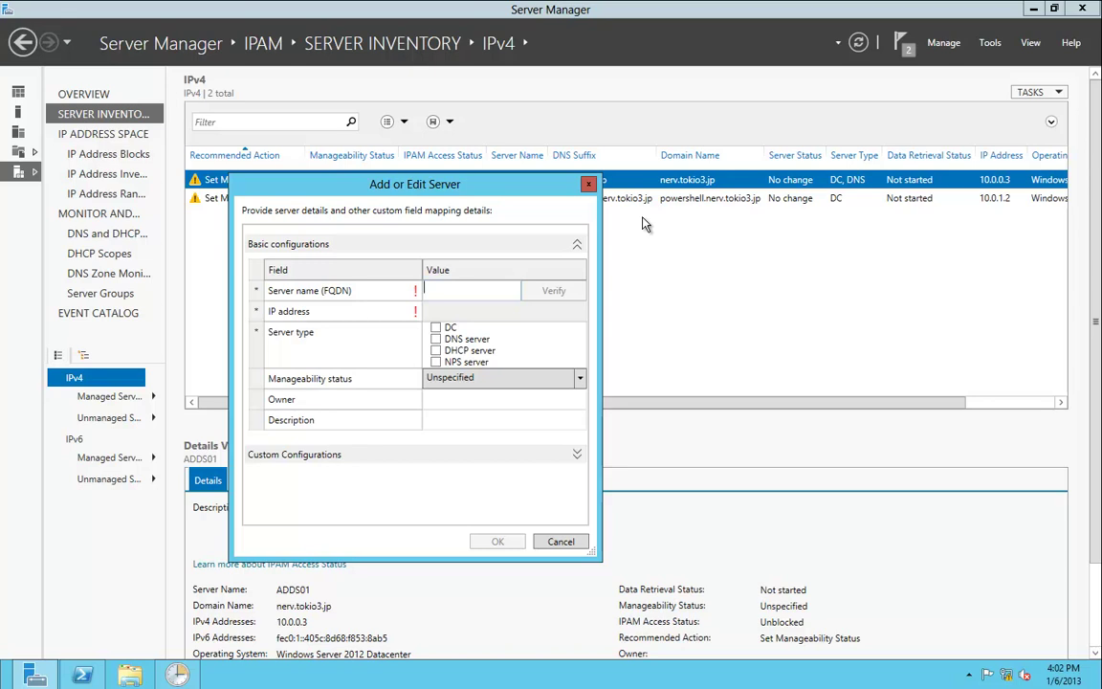
{"action": "type", "text": "rtr01"}
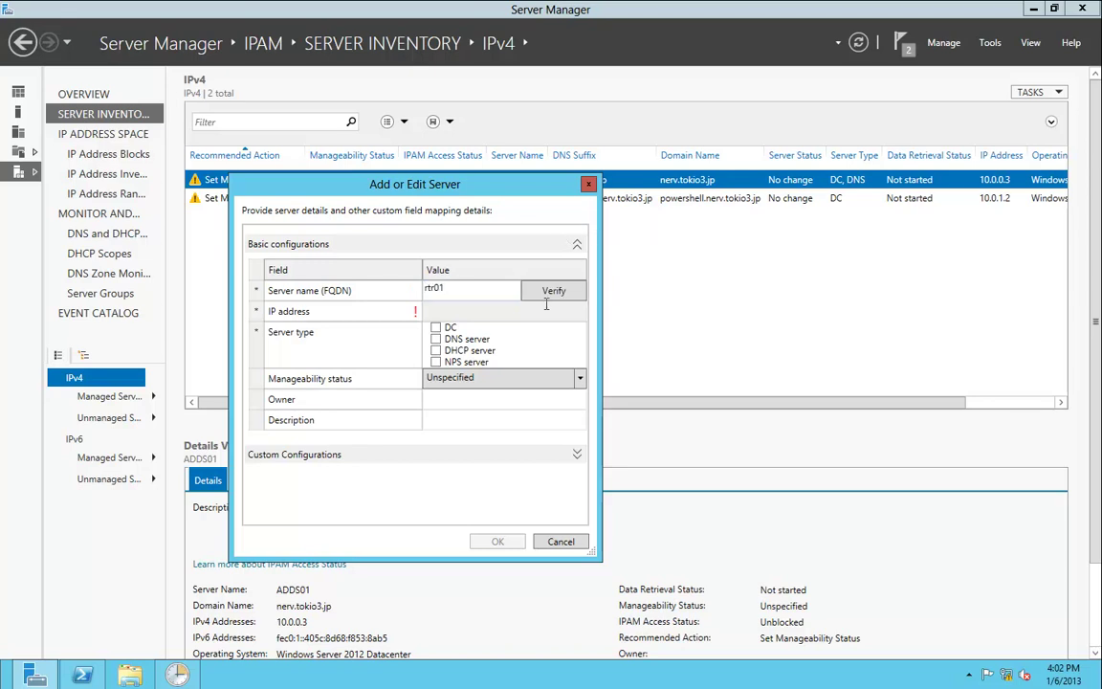
{"action": "left_click", "coordinate": [547, 302]}
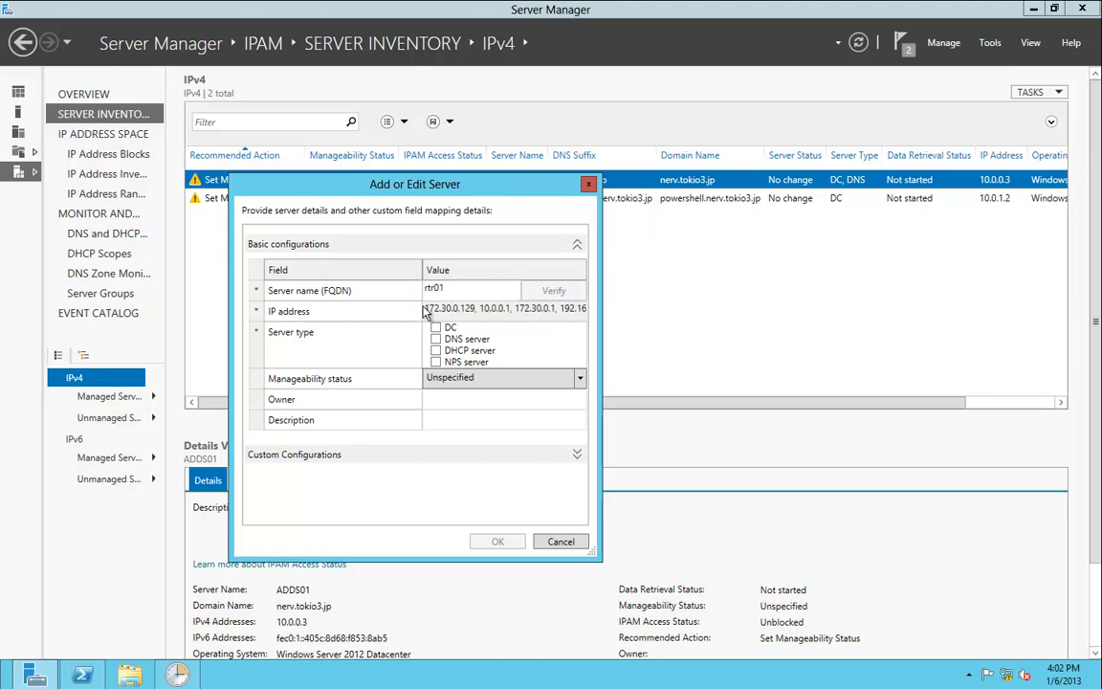
{"action": "left_click", "coordinate": [440, 309]}
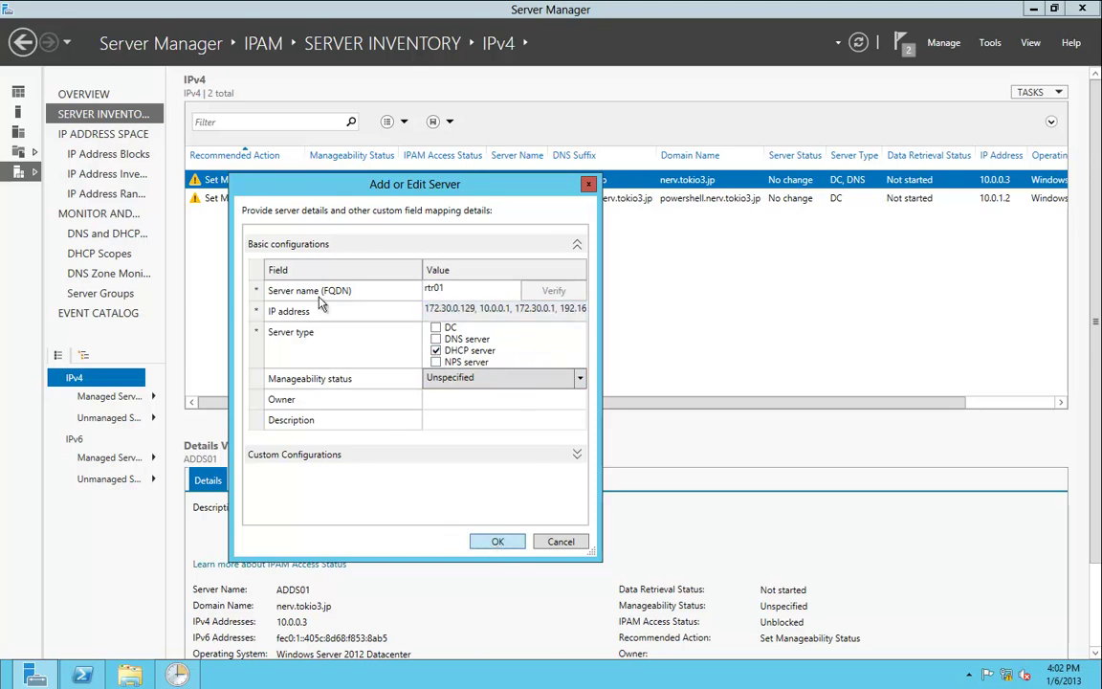
{"action": "left_click", "coordinate": [497, 543]}
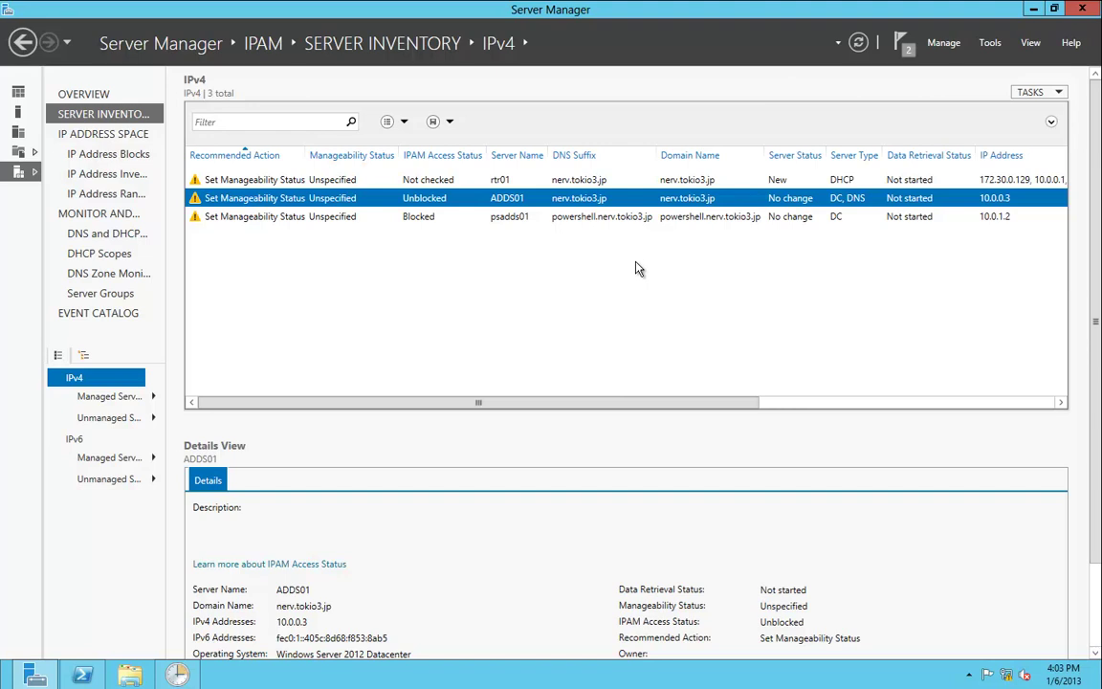
Refresh the IPv4 server inventory and sort the servers by DNS suffix.
{"action": "left_click", "coordinate": [858, 42]}
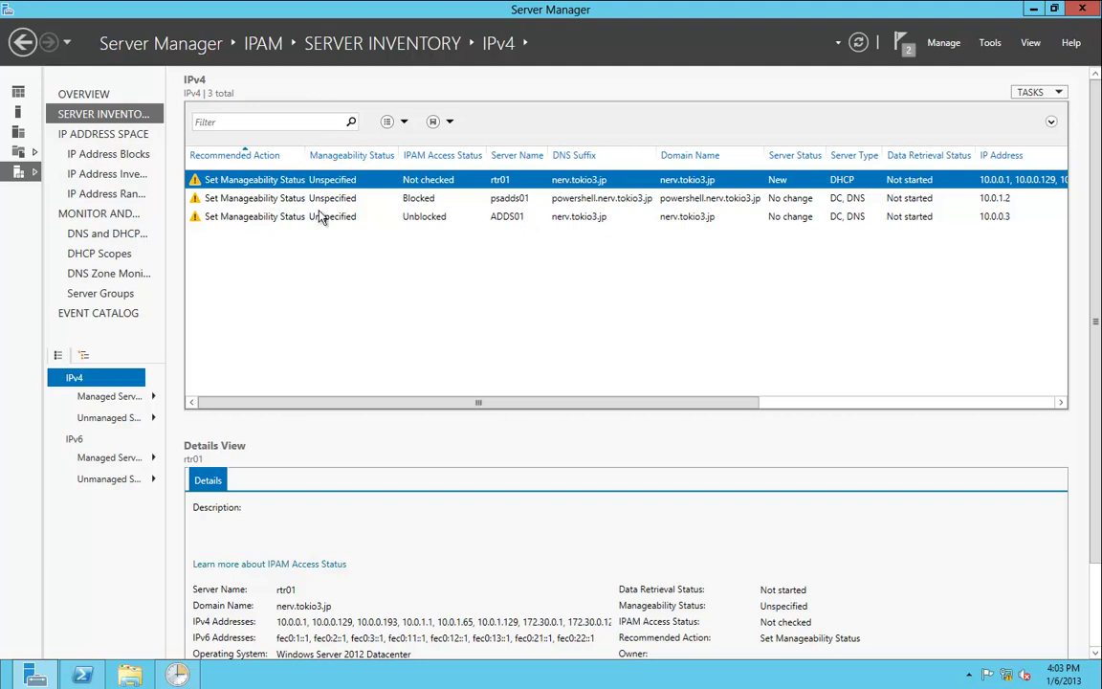
{"action": "left_click", "coordinate": [402, 218]}
{"action": "left_click", "coordinate": [582, 157]}
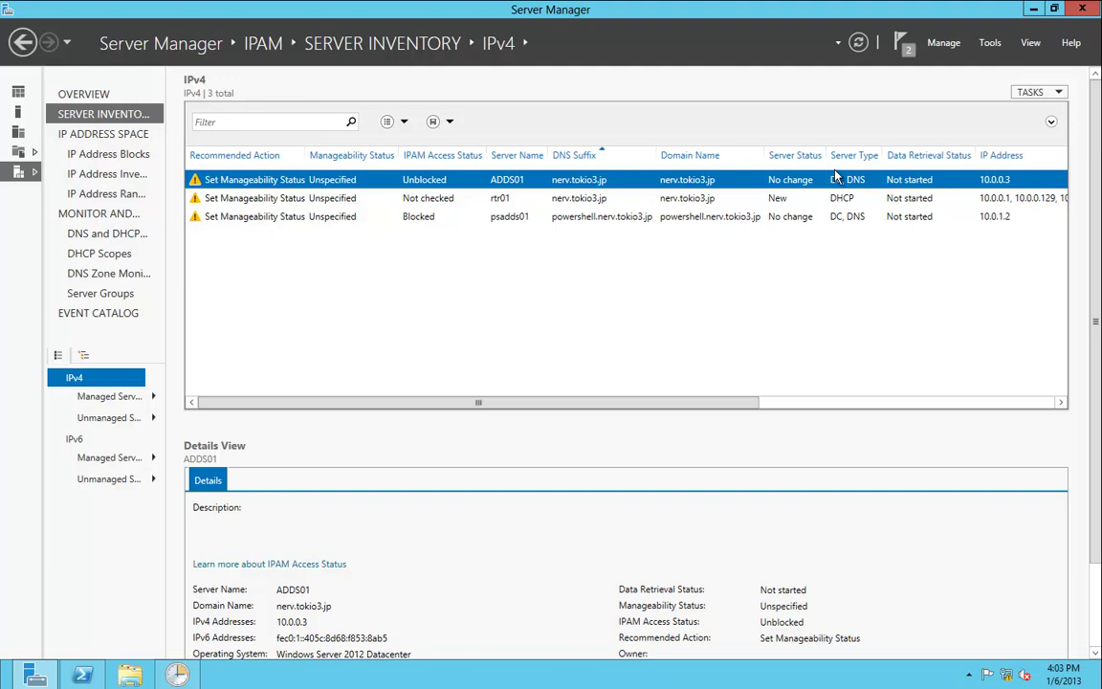
Edit server ADDS01 in the inventory and set its manageability status to Managed.
{"action": "right_click", "coordinate": [856, 188]}
{"action": "left_click", "coordinate": [911, 199]}
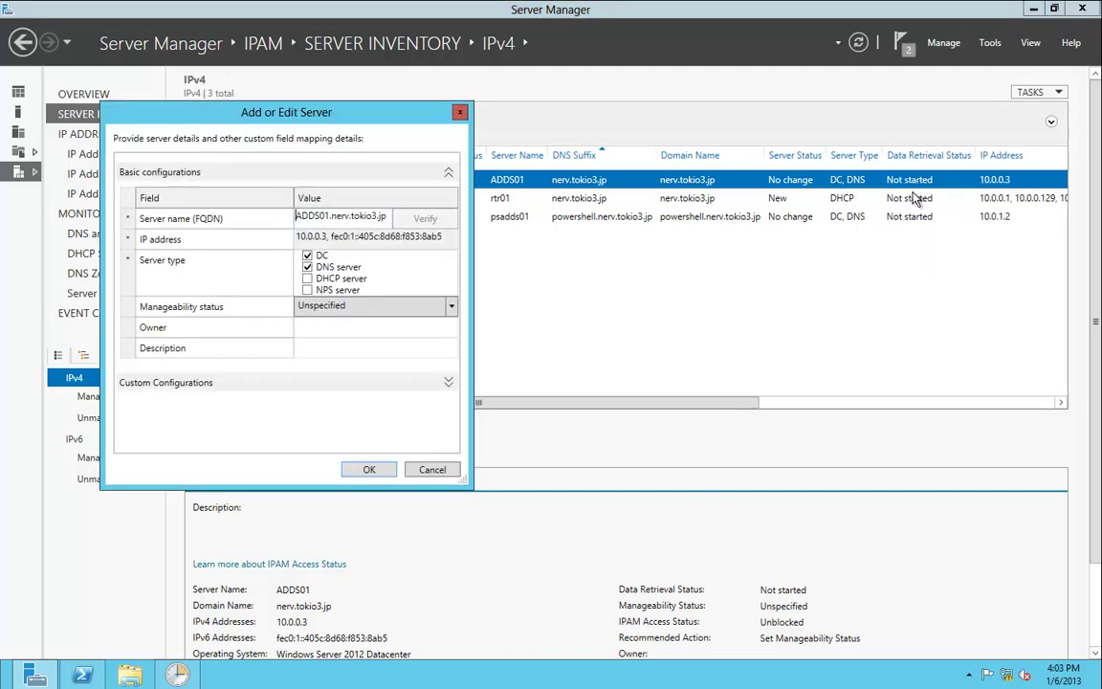
{"action": "left_click", "coordinate": [323, 308]}
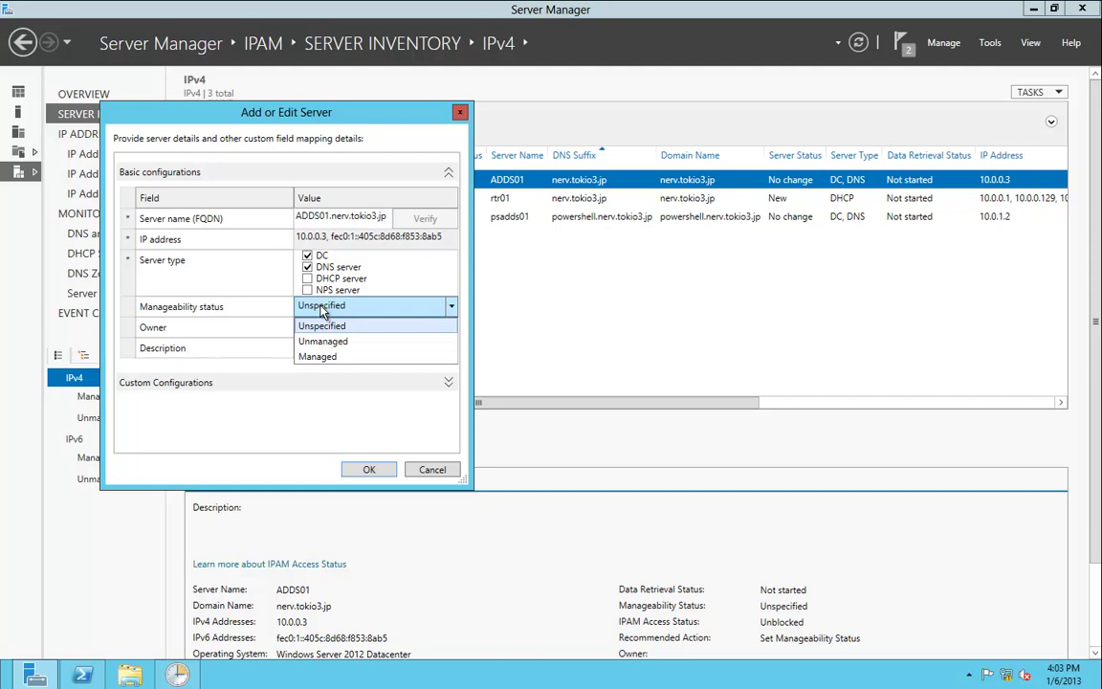
{"action": "left_click", "coordinate": [323, 356]}
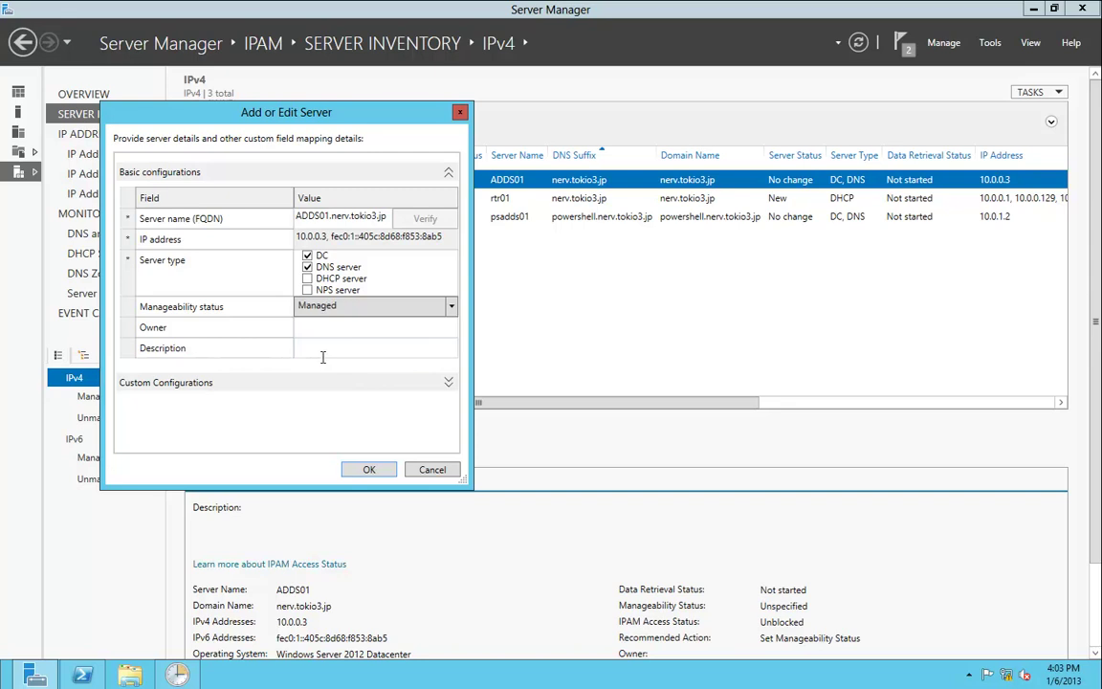
{"action": "left_click", "coordinate": [372, 470]}
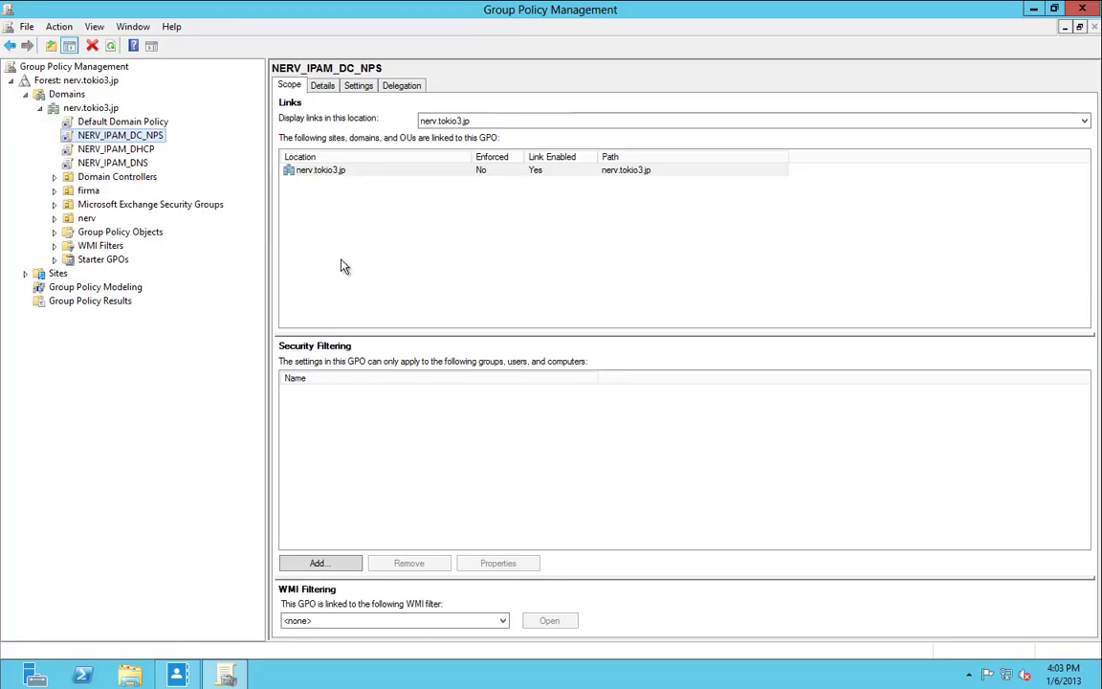
In Group Policy Management, check the security filtering of the NERV_IPAM_DNS, NERV_IPAM_DC_NPS and NERV_IPAM_DHCP policies.
{"action": "left_click", "coordinate": [132, 162]}
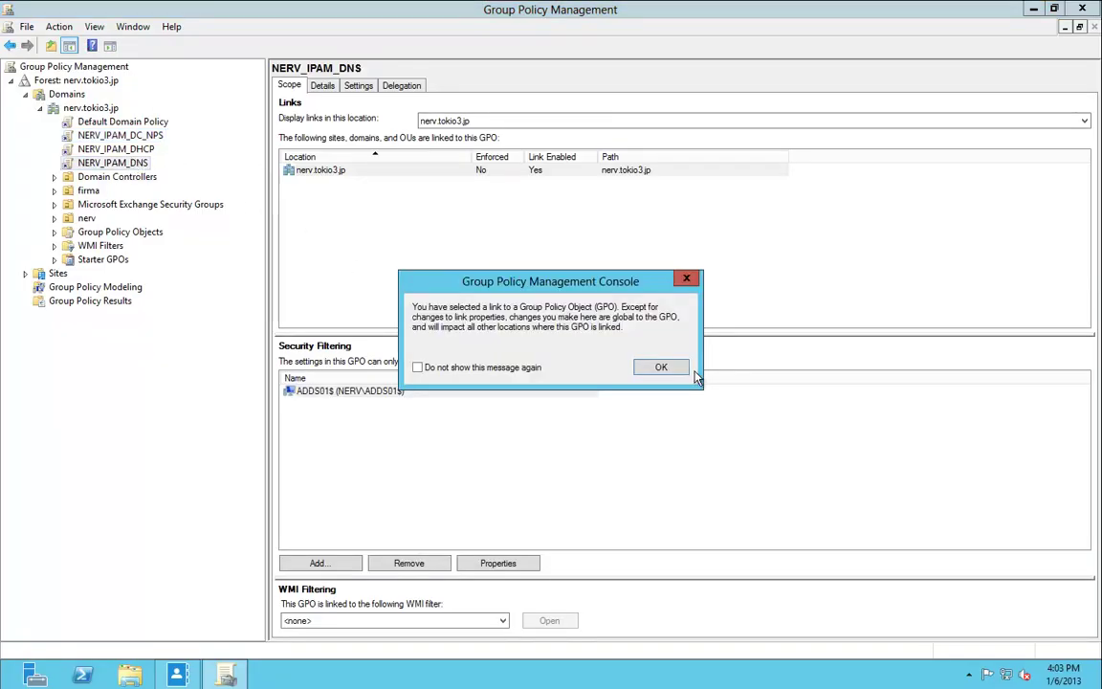
{"action": "left_click", "coordinate": [641, 372]}
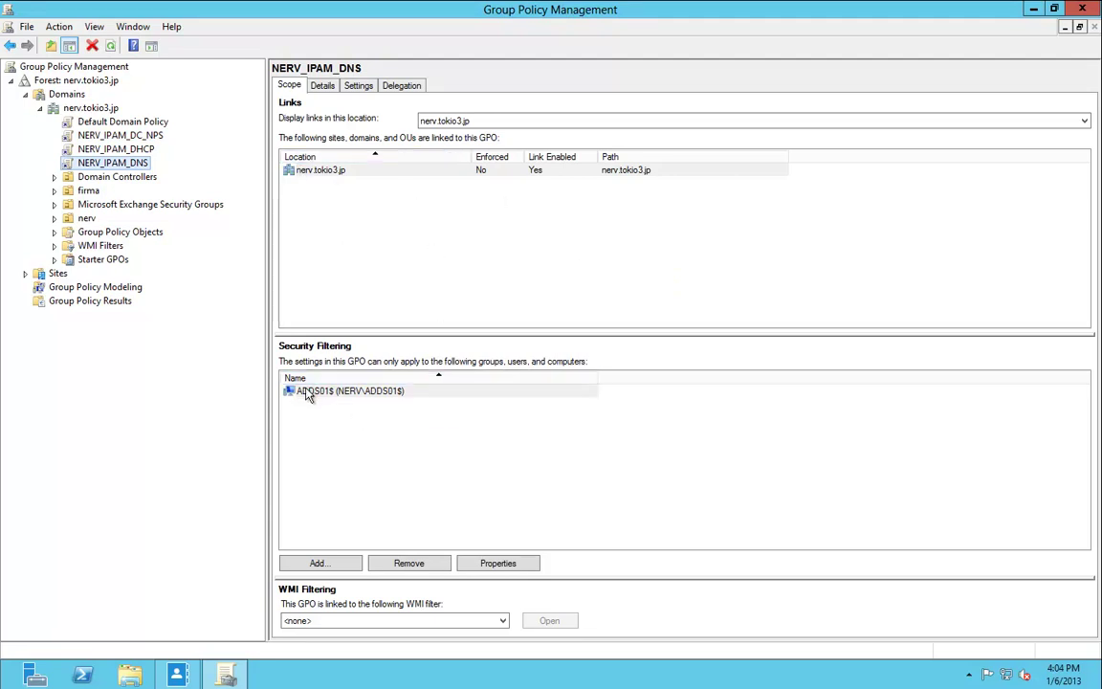
{"action": "left_click", "coordinate": [122, 137]}
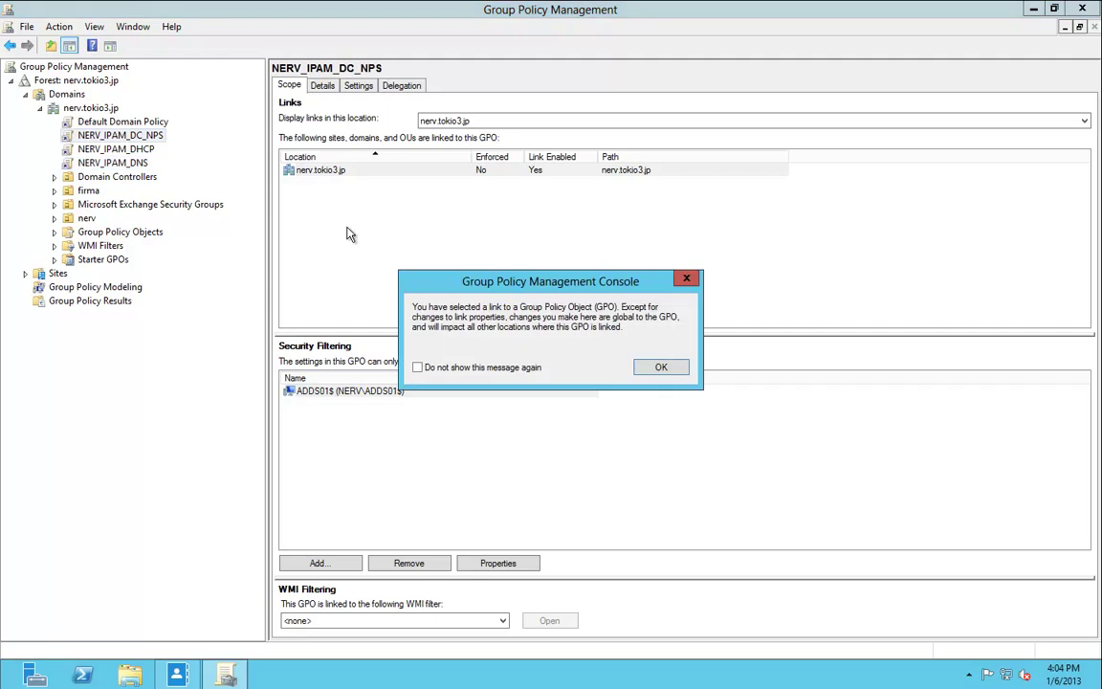
{"action": "left_click", "coordinate": [660, 367]}
{"action": "left_click", "coordinate": [117, 149]}
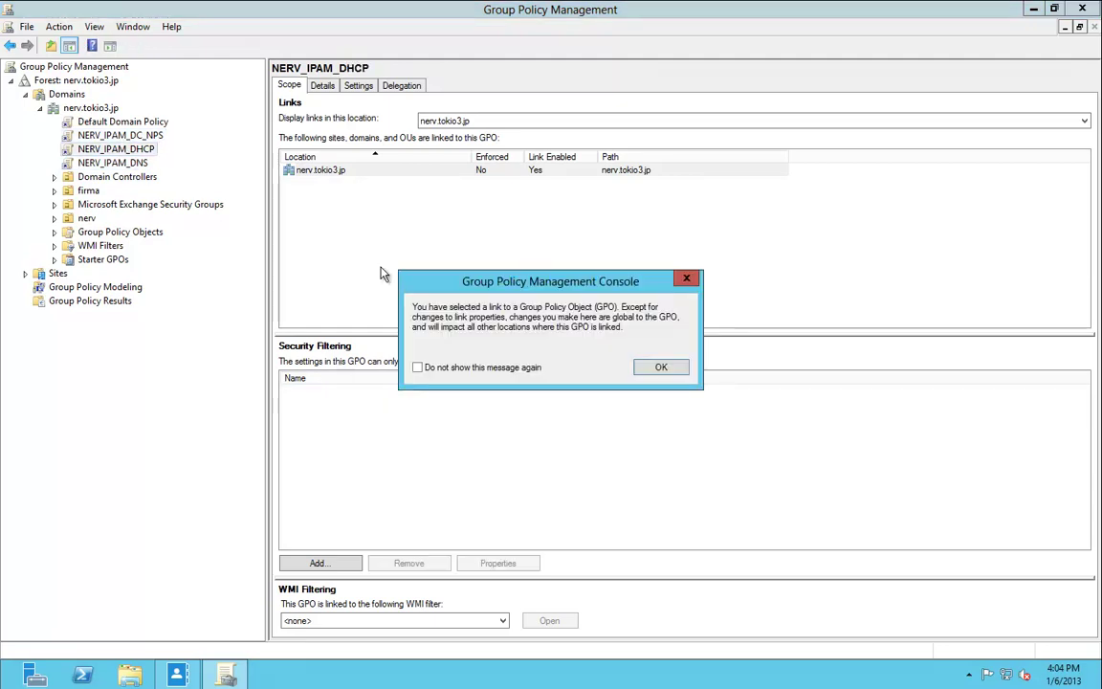
{"action": "left_click", "coordinate": [663, 369]}
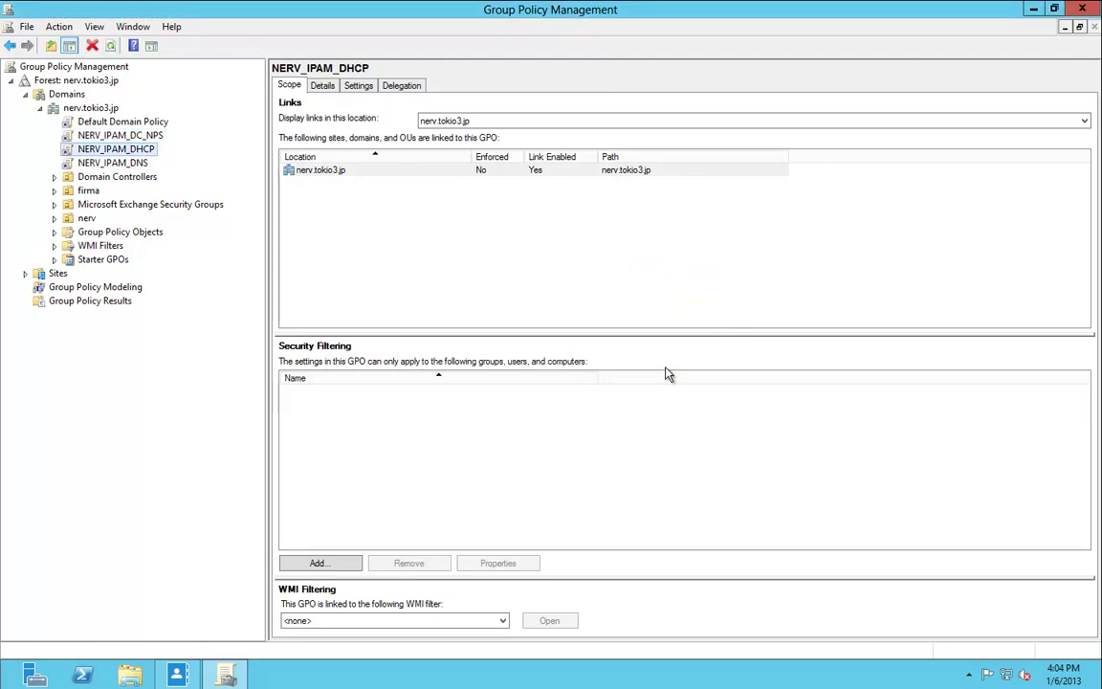
Force a Group Policy update by running gpupdate.exe /force in Windows PowerShell, and minimize the console.
{"action": "left_click", "coordinate": [84, 677]}
{"action": "left_click_drag", "start_coordinate": [295, 314], "coordinate": [413, 337]}
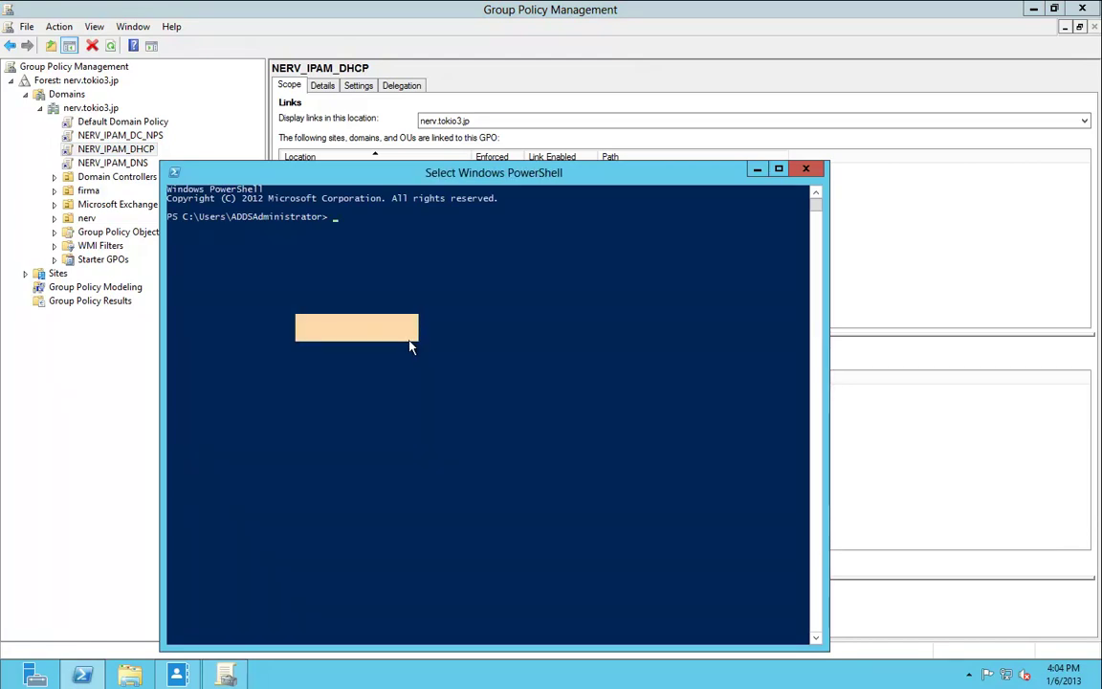
{"action": "type", "text": "gpupda"}
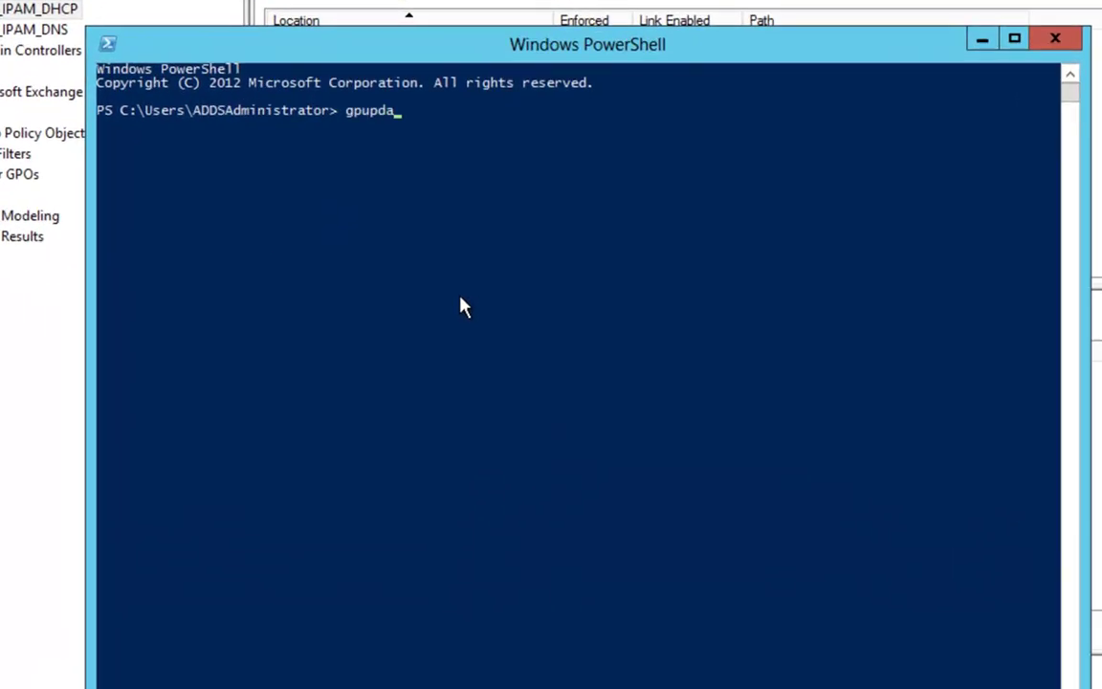
{"action": "key", "text": "Tab"}
{"action": "type", "text": "/force"}
{"action": "key", "text": "Return"}
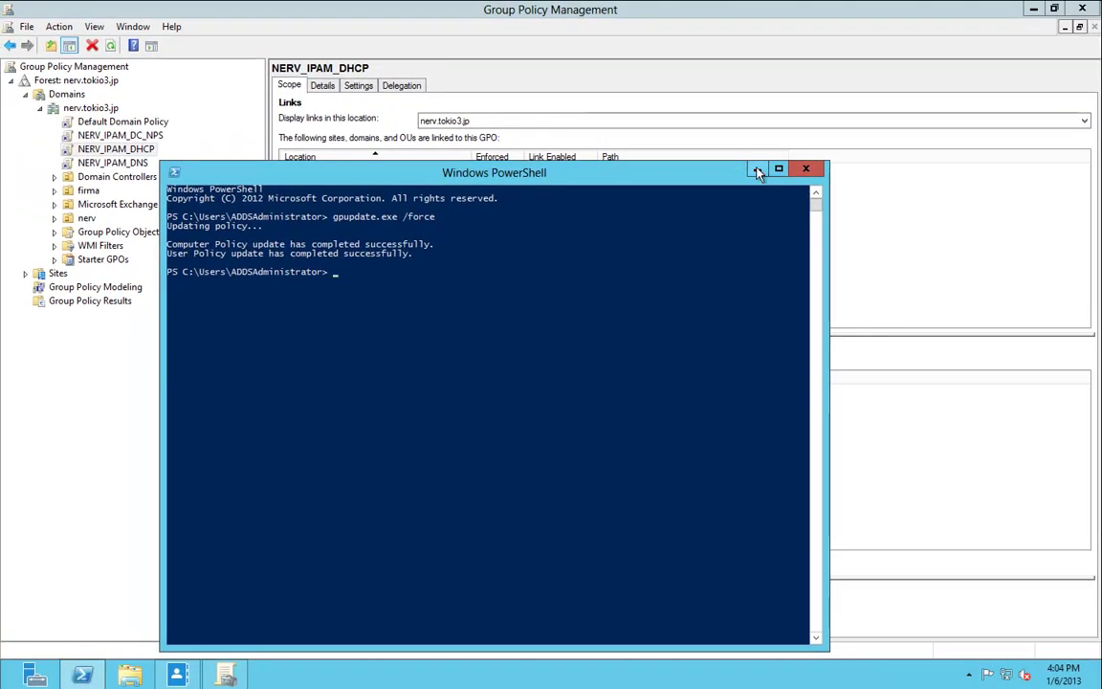
{"action": "left_click", "coordinate": [757, 171]}
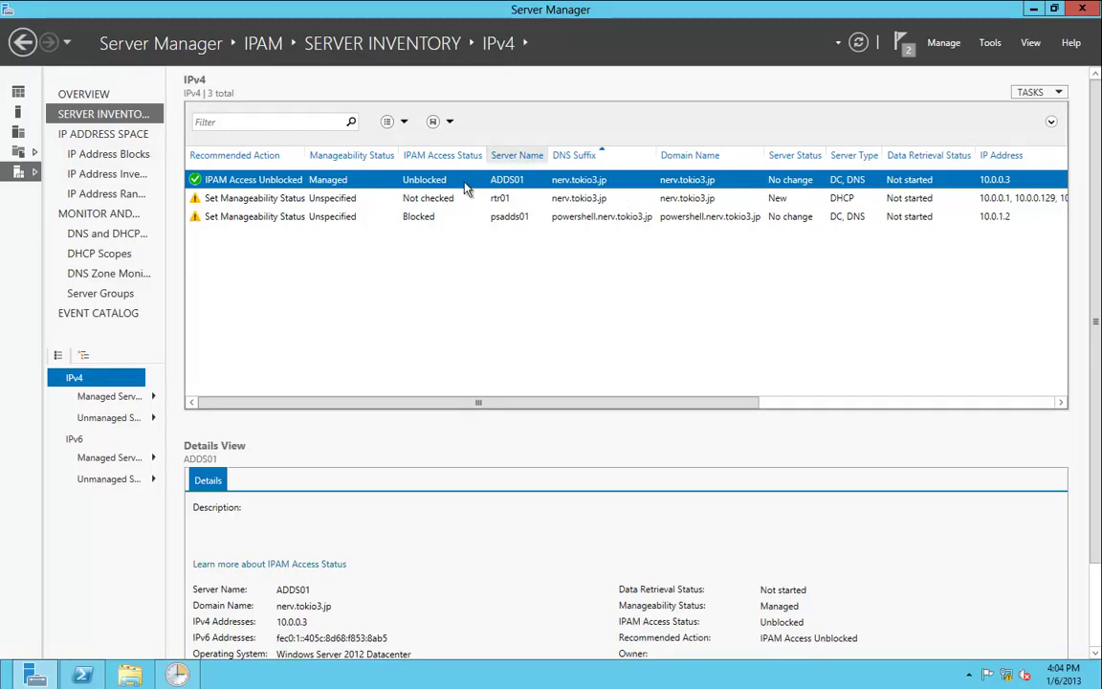
Edit server rtr01 in the IPv4 inventory and set its manageability status to Managed.
{"action": "left_click", "coordinate": [322, 197]}
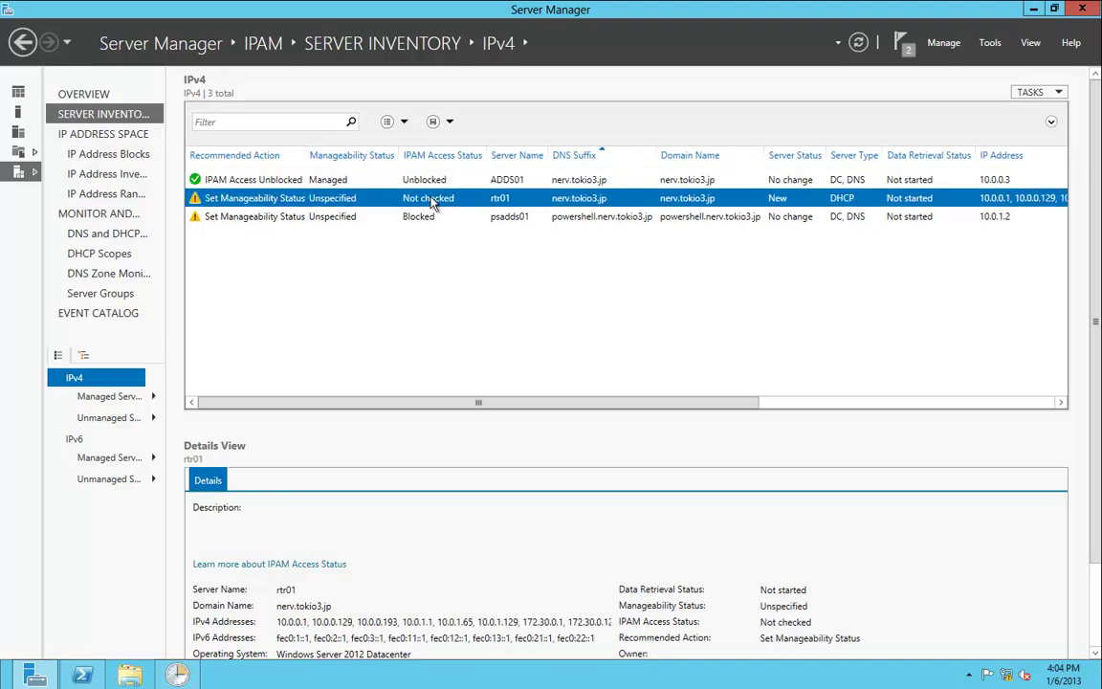
{"action": "right_click", "coordinate": [431, 201]}
{"action": "left_click", "coordinate": [469, 209]}
{"action": "left_click", "coordinate": [373, 346]}
{"action": "left_click", "coordinate": [369, 399]}
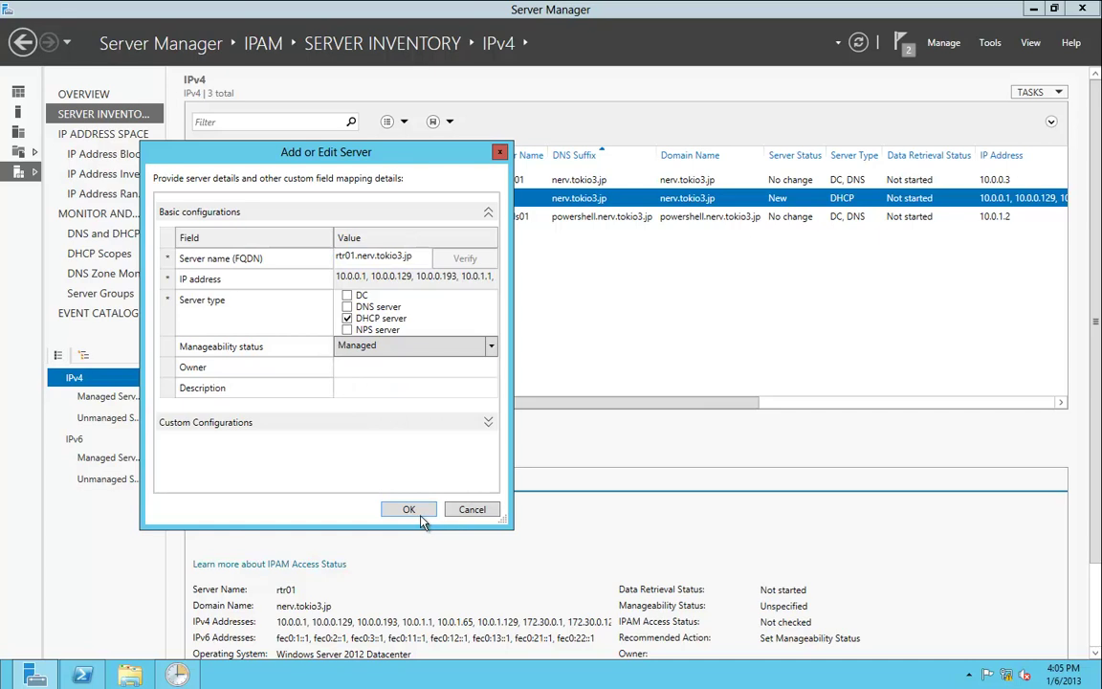
{"action": "left_click", "coordinate": [422, 516]}
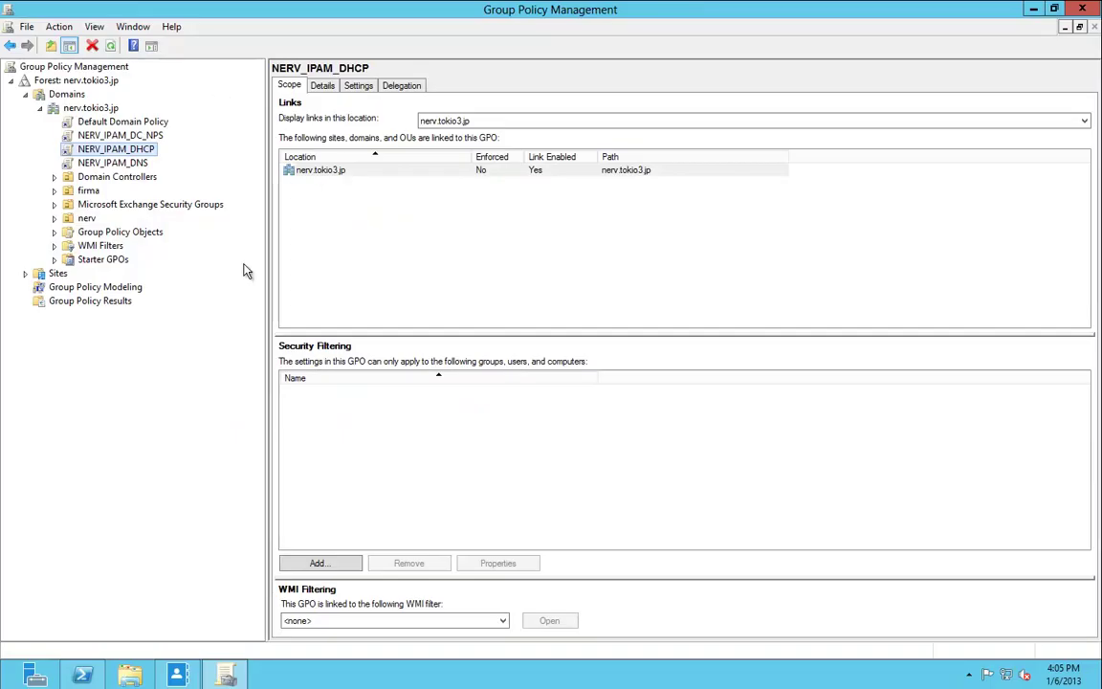
In Group Policy Management, check the security filtering of the NERV_IPAM_DNS and NERV_IPAM_DHCP policies.
{"action": "left_click", "coordinate": [135, 162]}
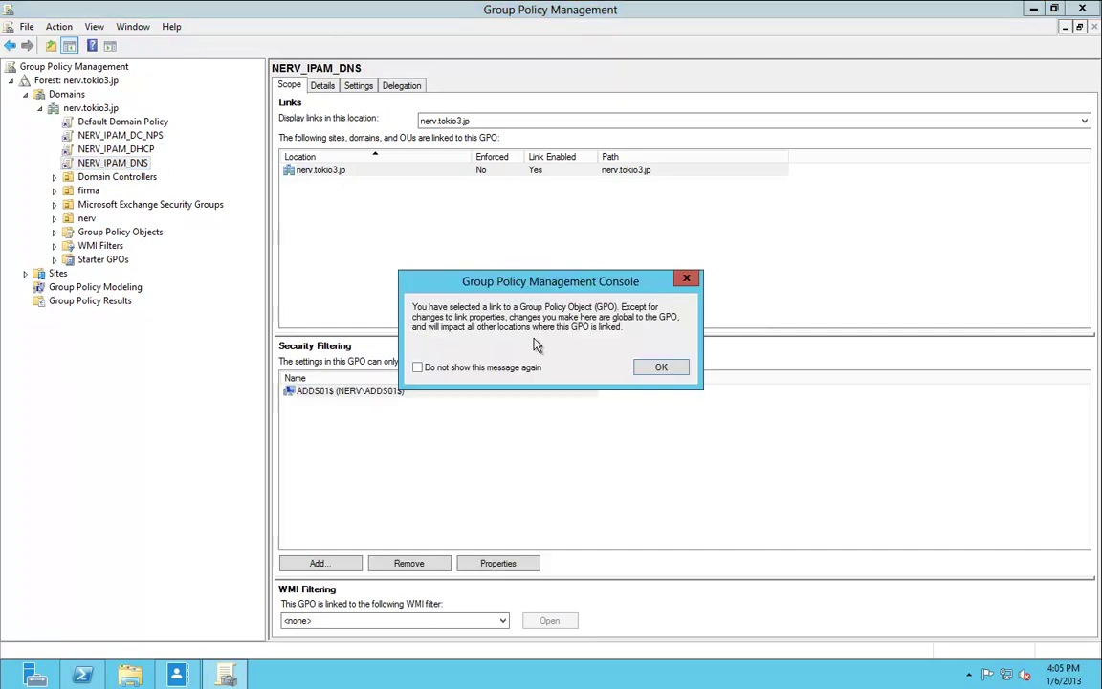
{"action": "left_click", "coordinate": [656, 368]}
{"action": "left_click", "coordinate": [110, 150]}
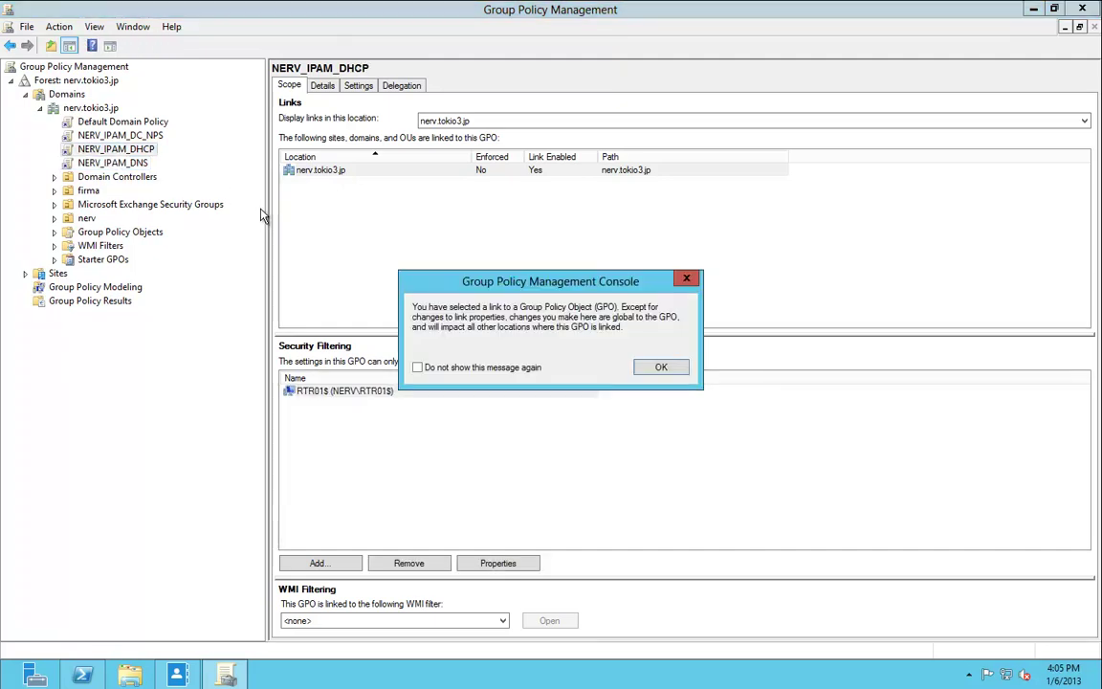
{"action": "left_click", "coordinate": [656, 366]}
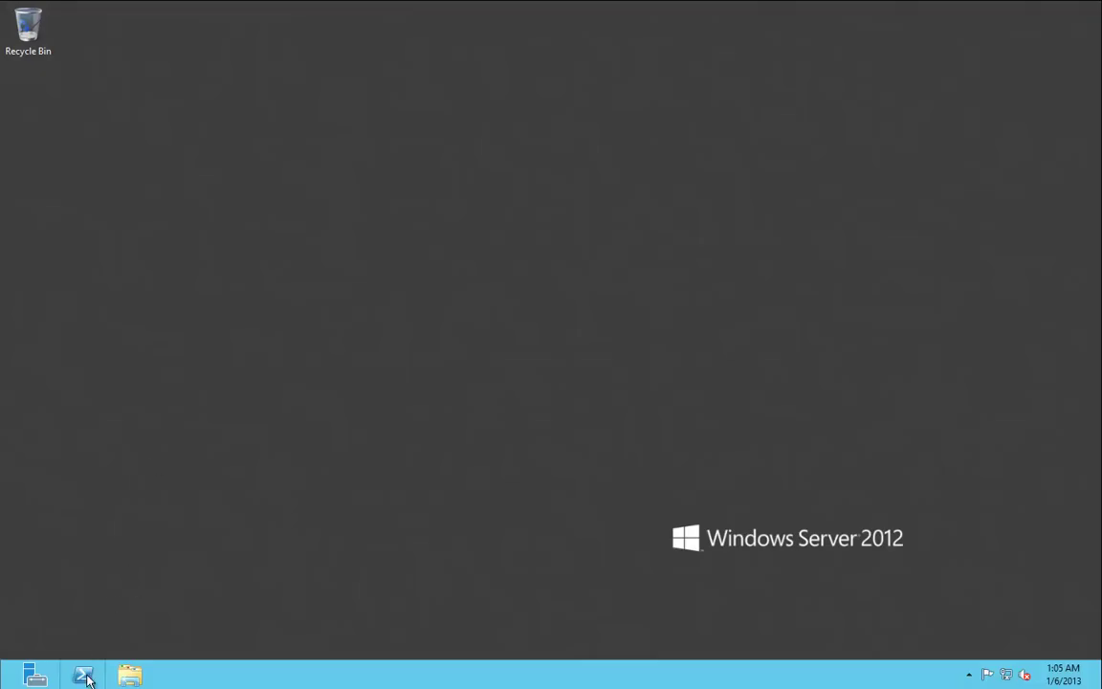
On the RTR01 server, force a Group Policy update by running gpupdate.exe /force in Windows PowerShell.
{"action": "left_click", "coordinate": [83, 677]}
{"action": "left_click", "coordinate": [598, 375]}
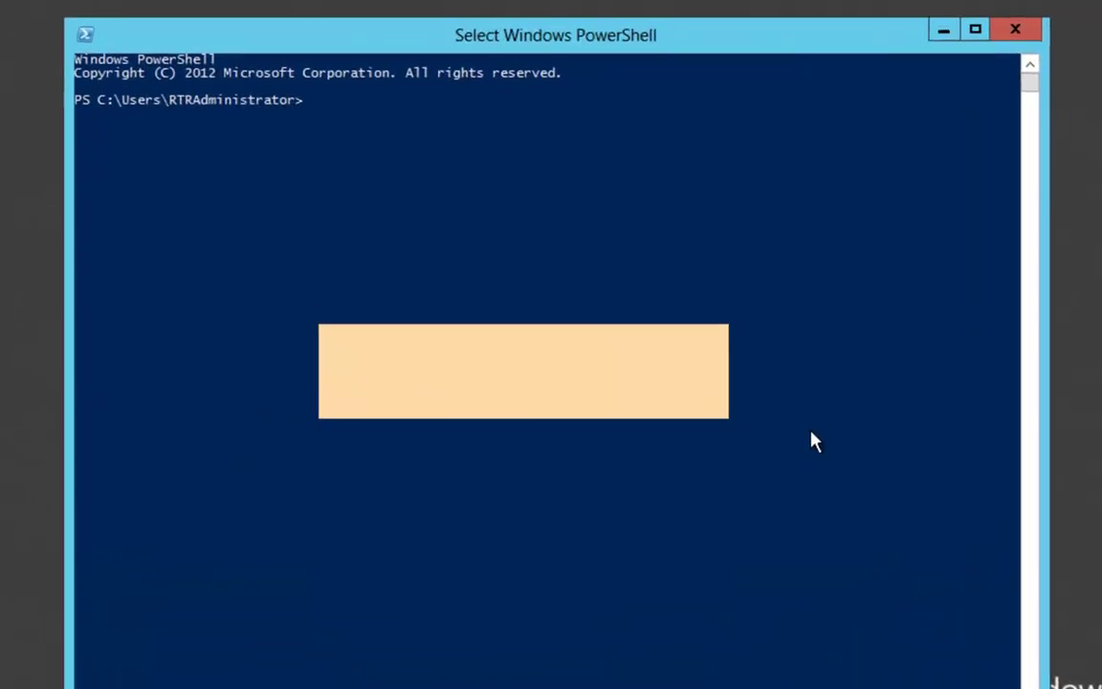
{"action": "type", "text": "gpupd"}
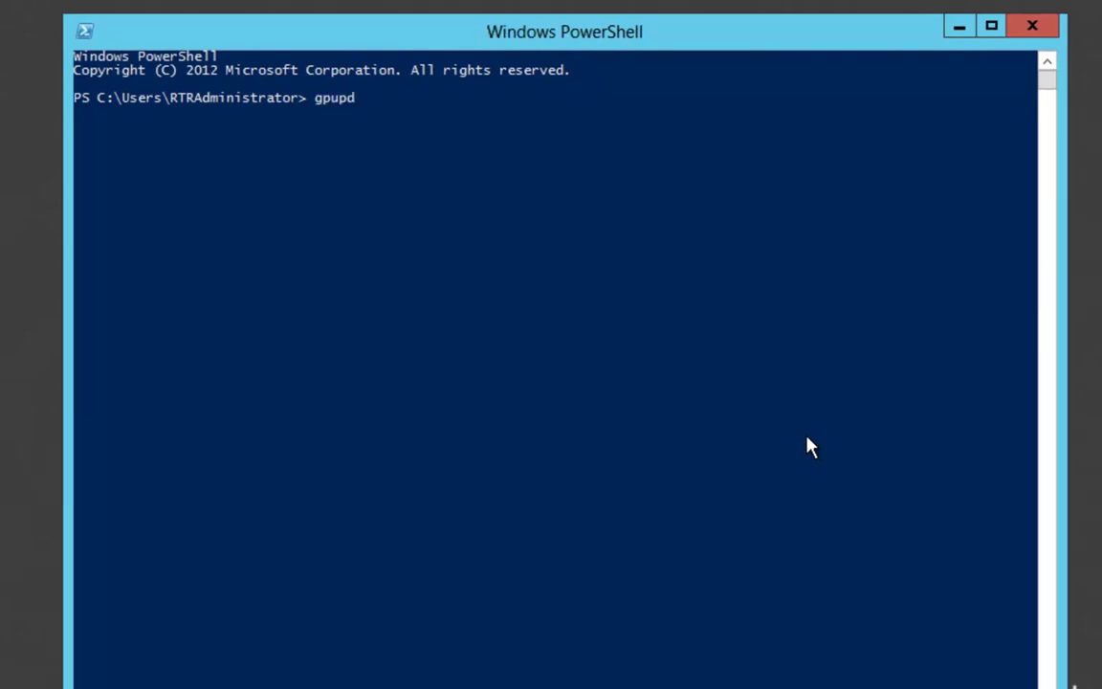
{"action": "type", "text": "ate.exe /force"}
{"action": "key", "text": "Return"}
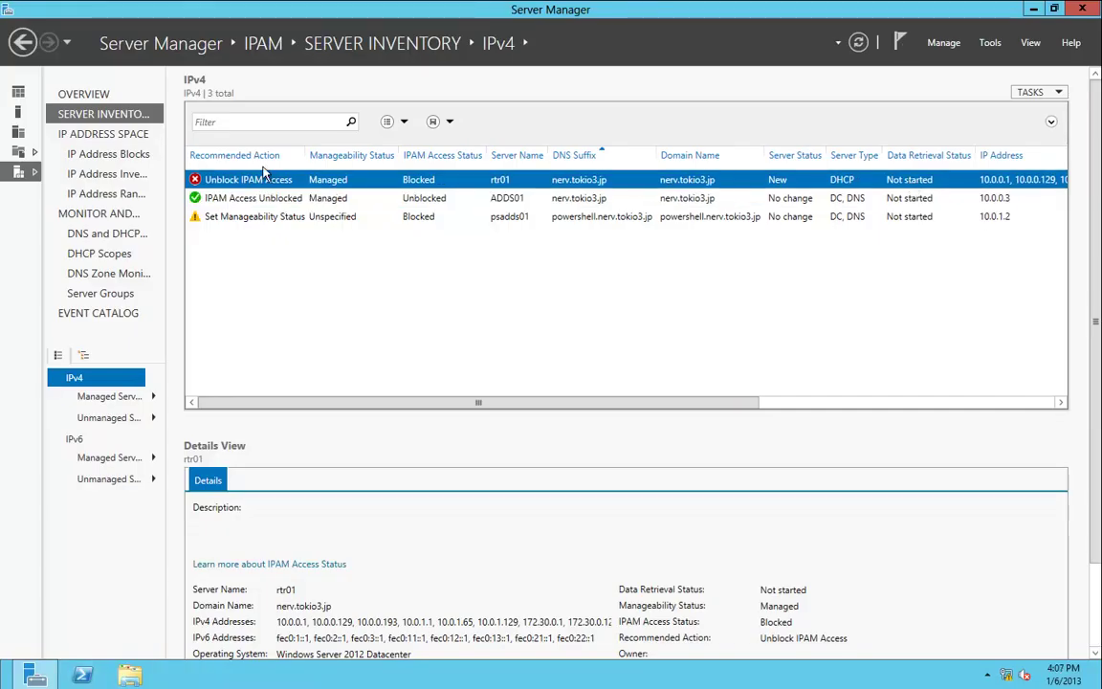
Refresh the server access status of rtr01 in the IPAM inventory, and retrieve all server data for rtr01 and ADDS01.
{"action": "right_click", "coordinate": [231, 178]}
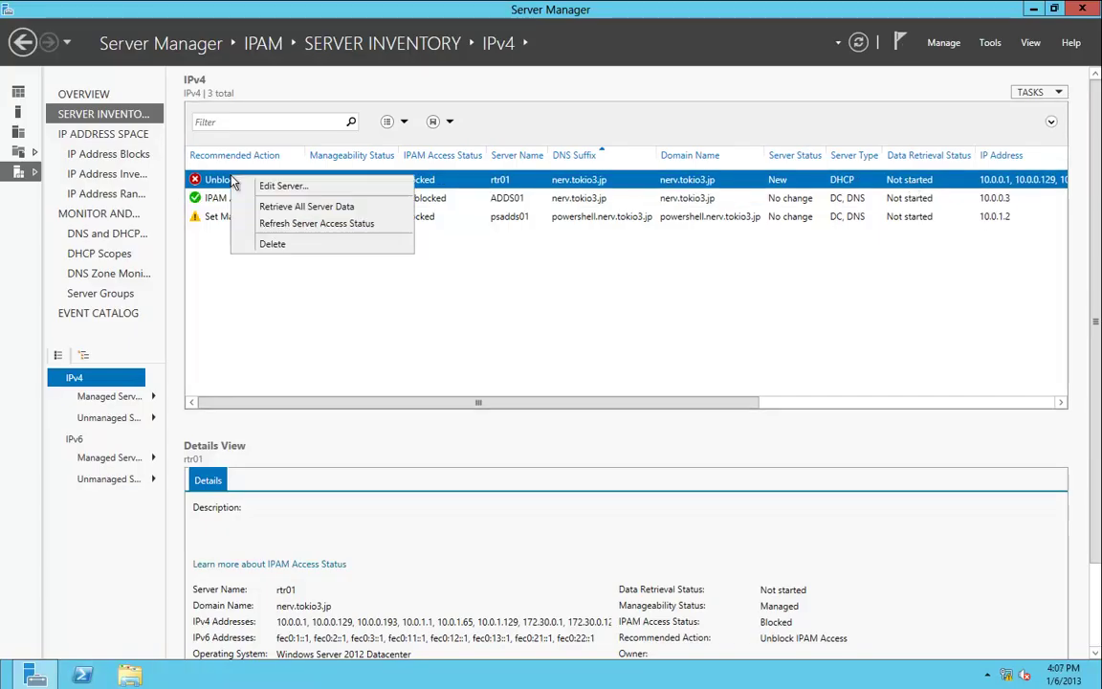
{"action": "left_click", "coordinate": [286, 224]}
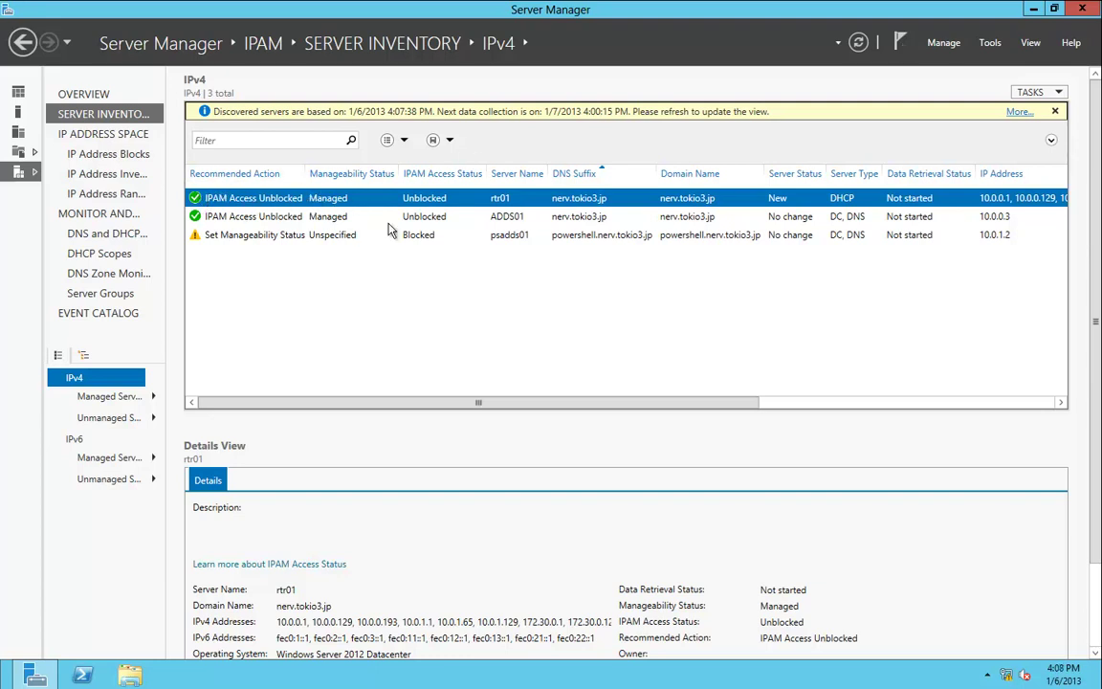
{"action": "right_click", "coordinate": [271, 197]}
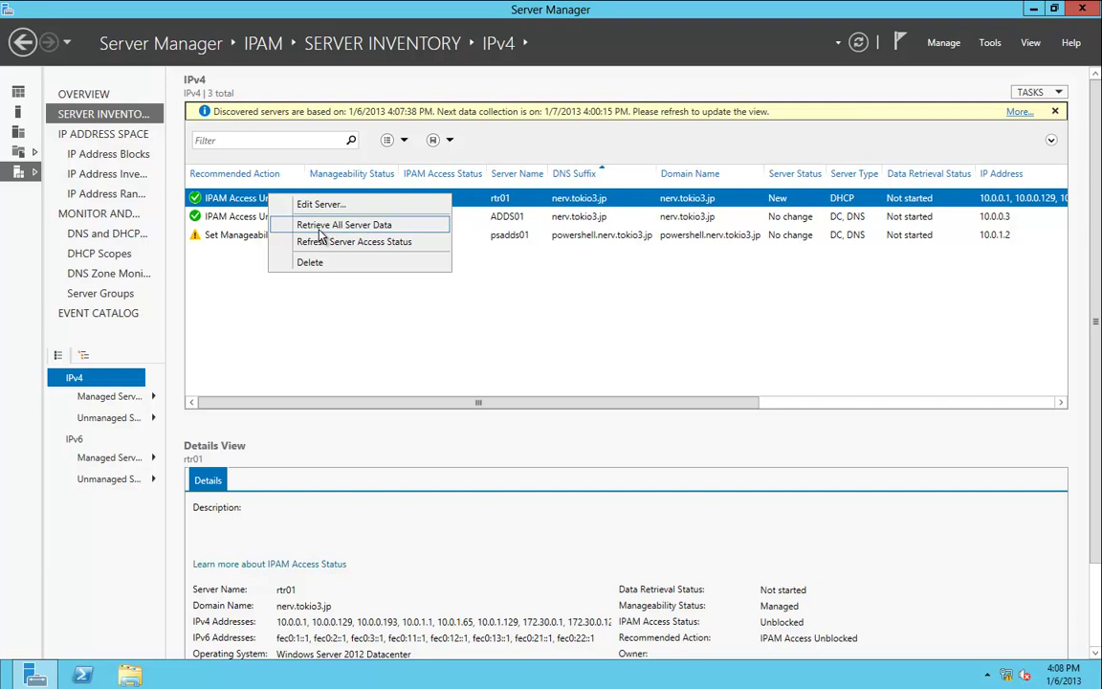
{"action": "left_click", "coordinate": [352, 231]}
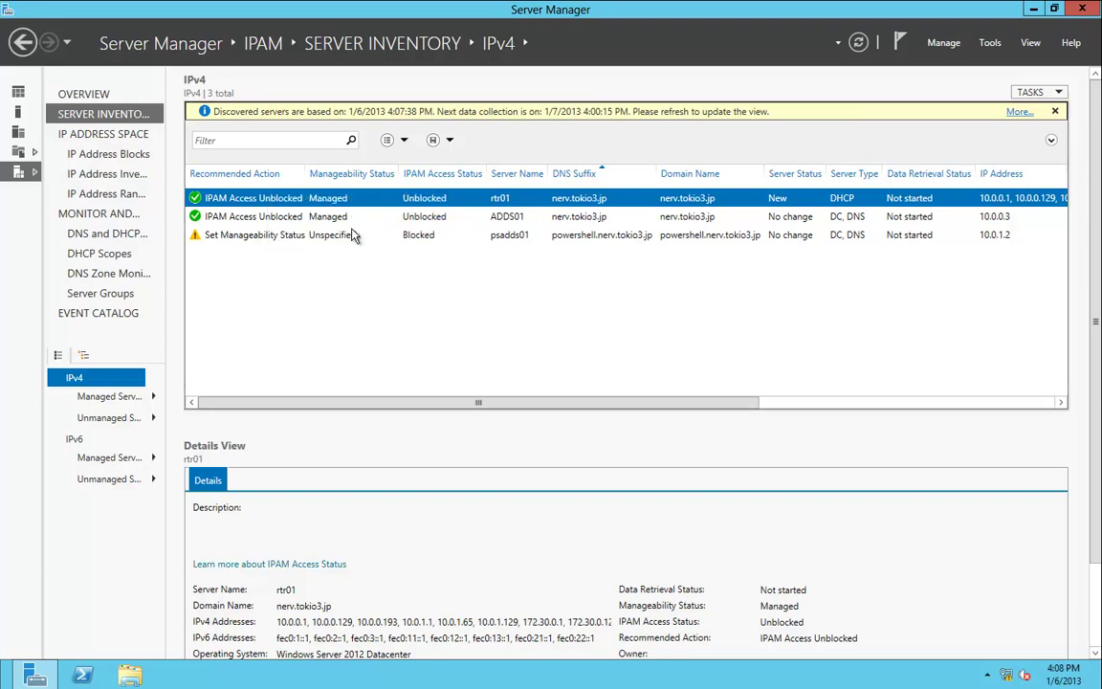
{"action": "right_click", "coordinate": [290, 221]}
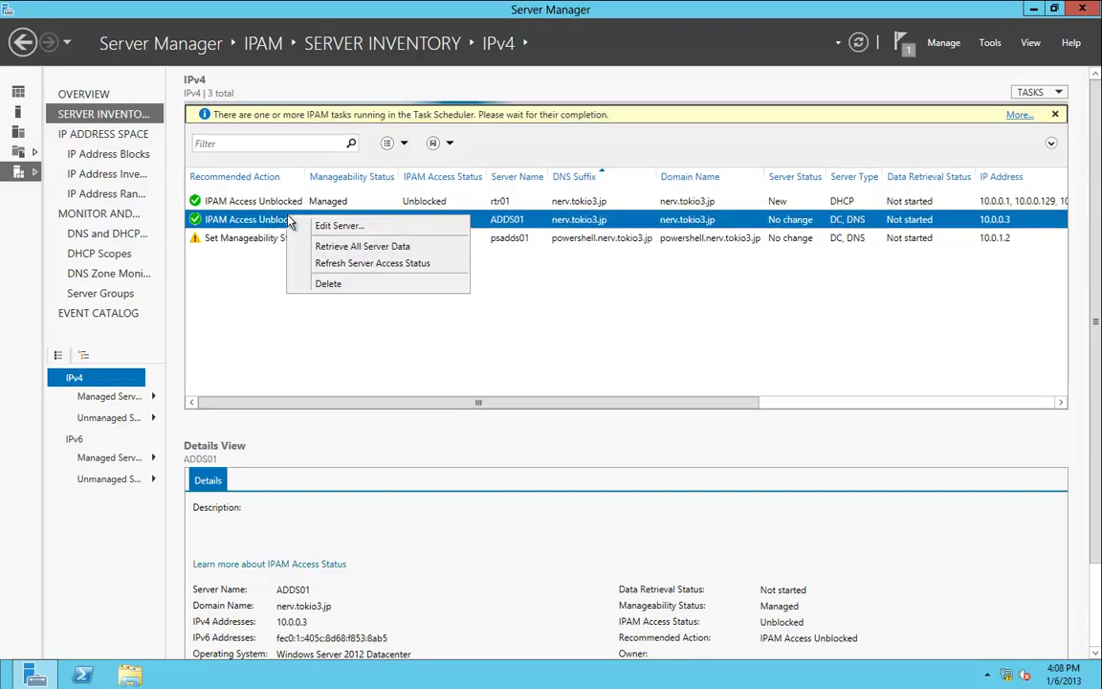
{"action": "left_click", "coordinate": [346, 245]}
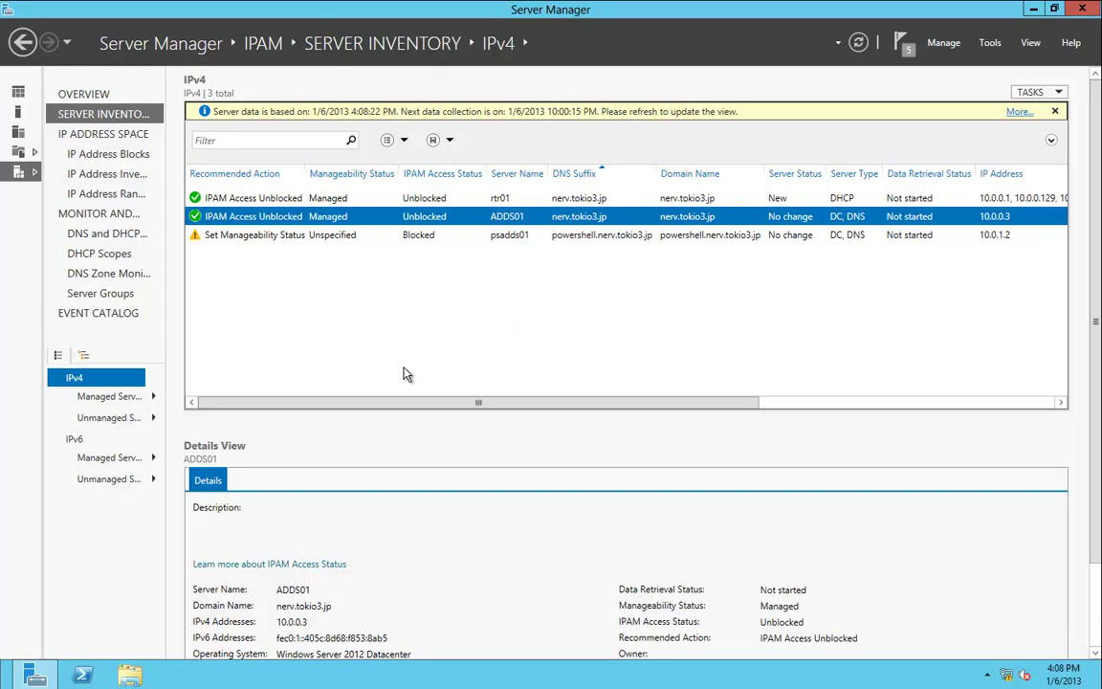
Open Task Scheduler from the list of all apps and examine the tasks in the Microsoft\Windows\IPAM folder in a maximized window.
{"action": "key", "text": "super"}
{"action": "right_click", "coordinate": [486, 392]}
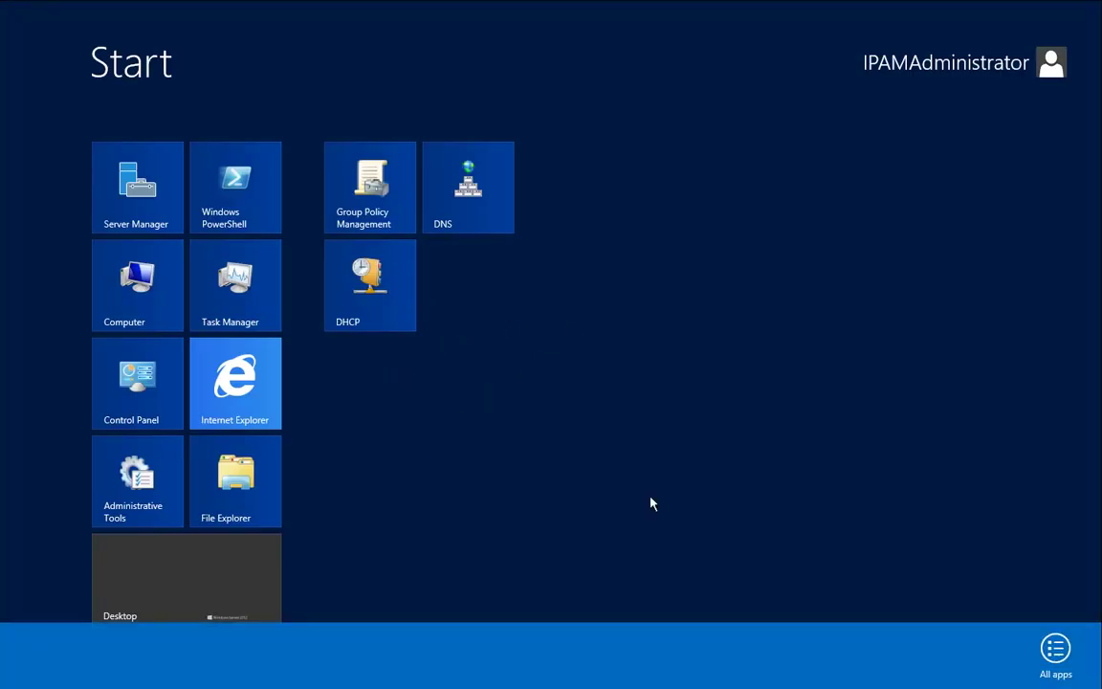
{"action": "left_click", "coordinate": [1056, 651]}
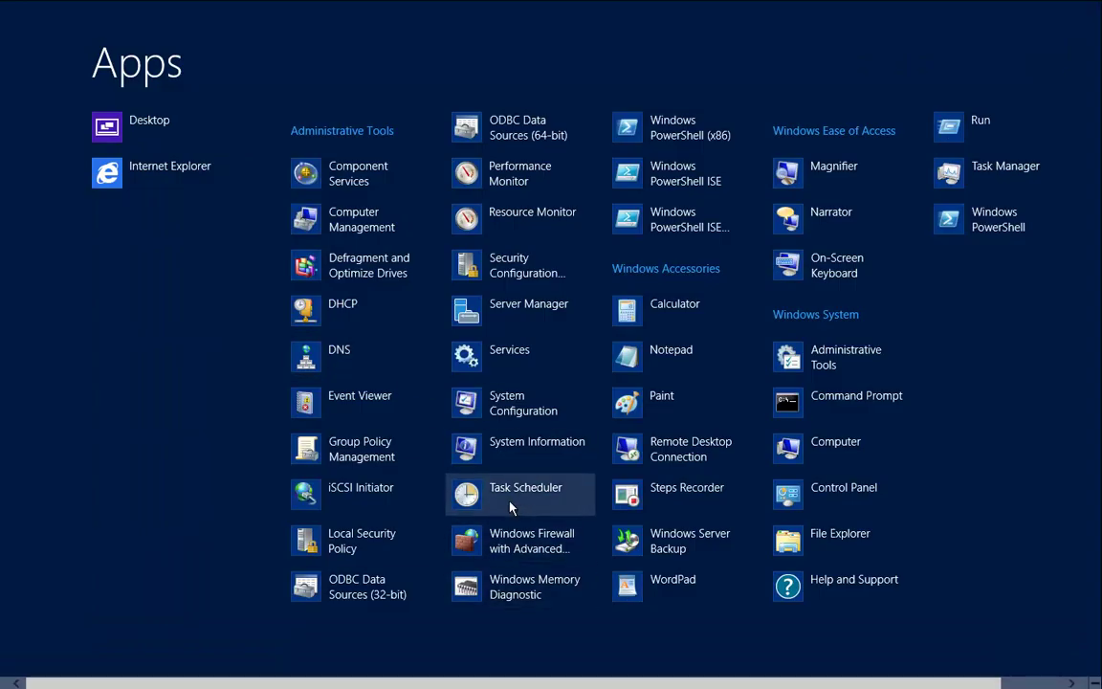
{"action": "left_click", "coordinate": [455, 500]}
{"action": "left_click", "coordinate": [279, 309]}
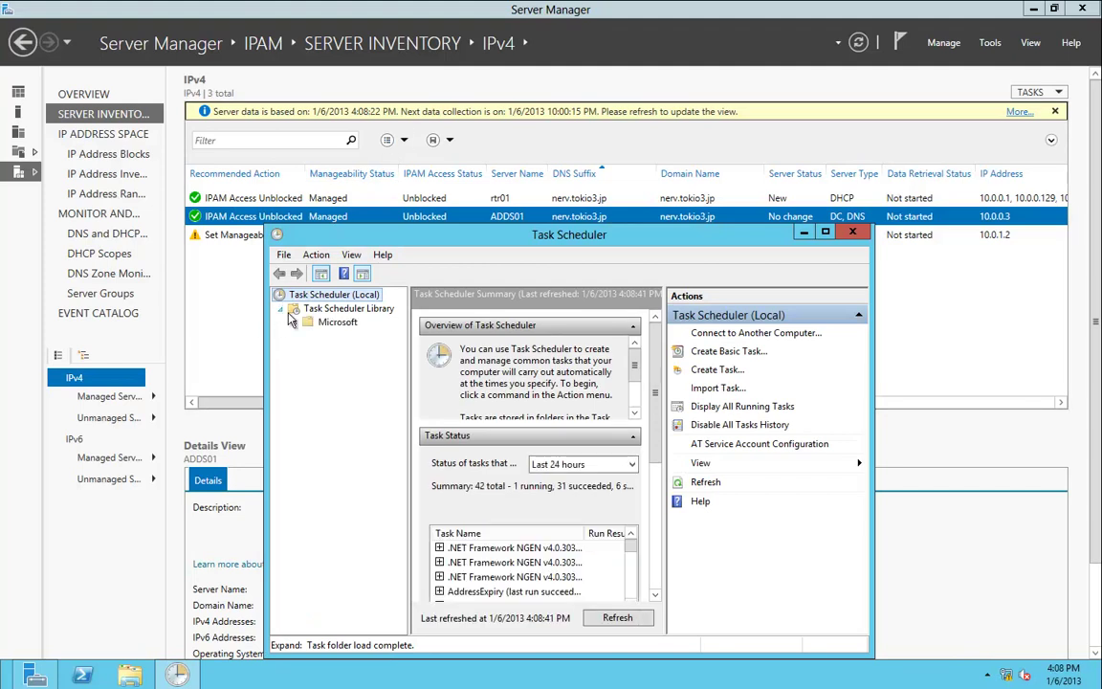
{"action": "left_click", "coordinate": [295, 323]}
{"action": "left_click", "coordinate": [309, 337]}
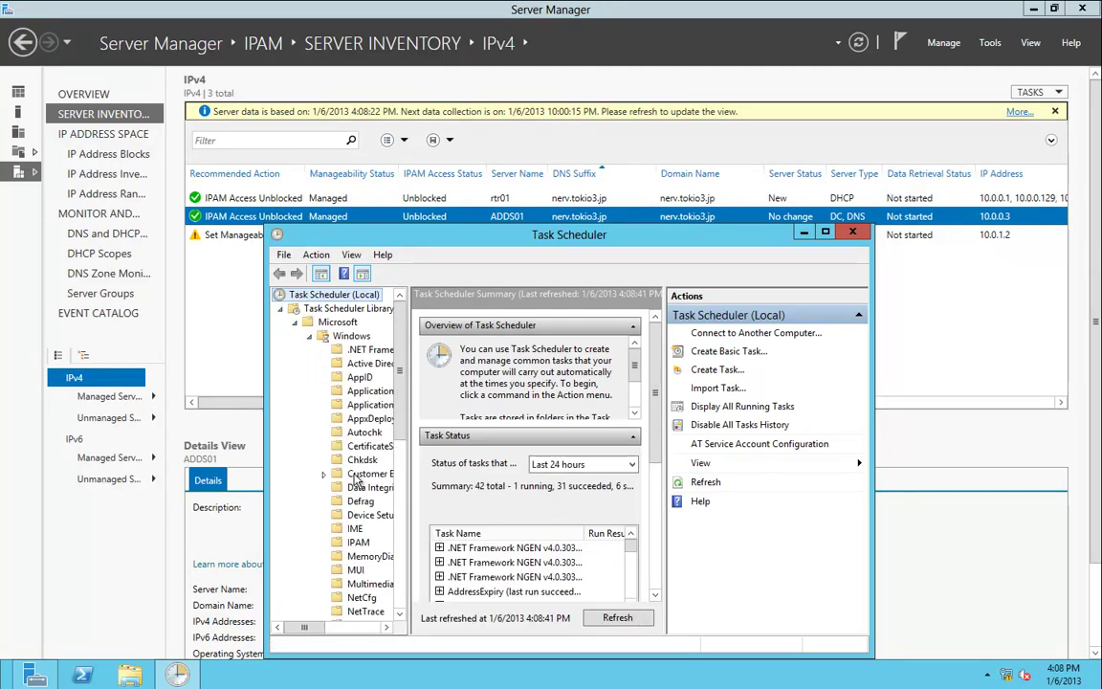
{"action": "left_click", "coordinate": [358, 543]}
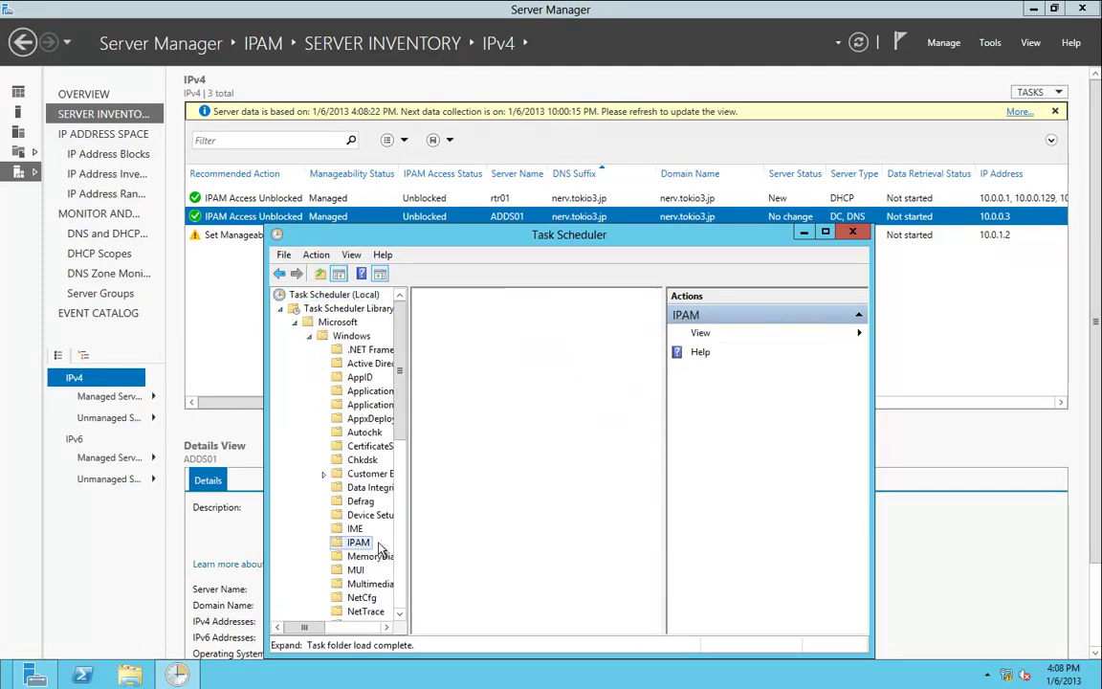
{"action": "left_click", "coordinate": [827, 234]}
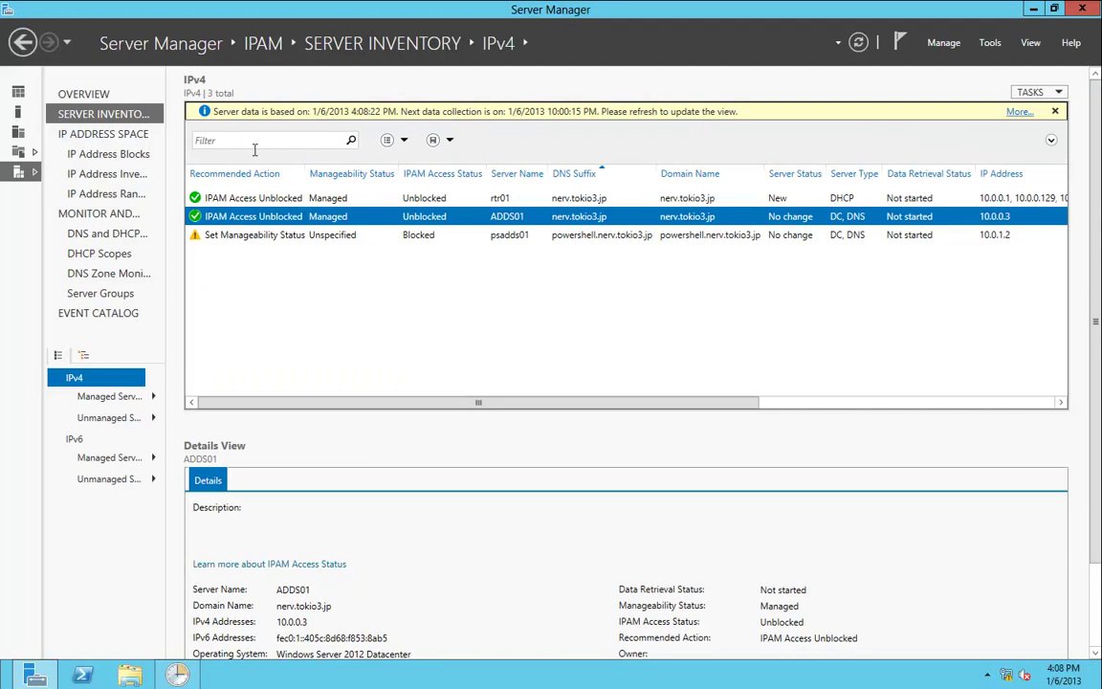
In Server Manager, open IPAM's IP Address Blocks and add the DHCP Scope Name column to the IPv4 address range list.
{"action": "left_click", "coordinate": [107, 153]}
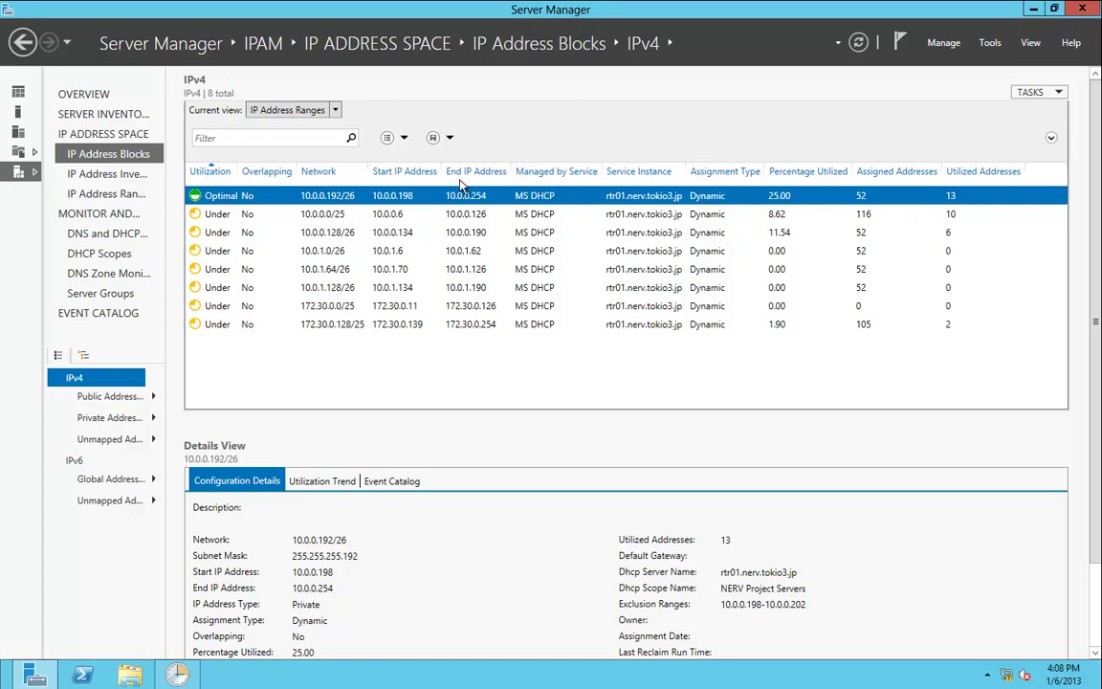
{"action": "right_click", "coordinate": [545, 169]}
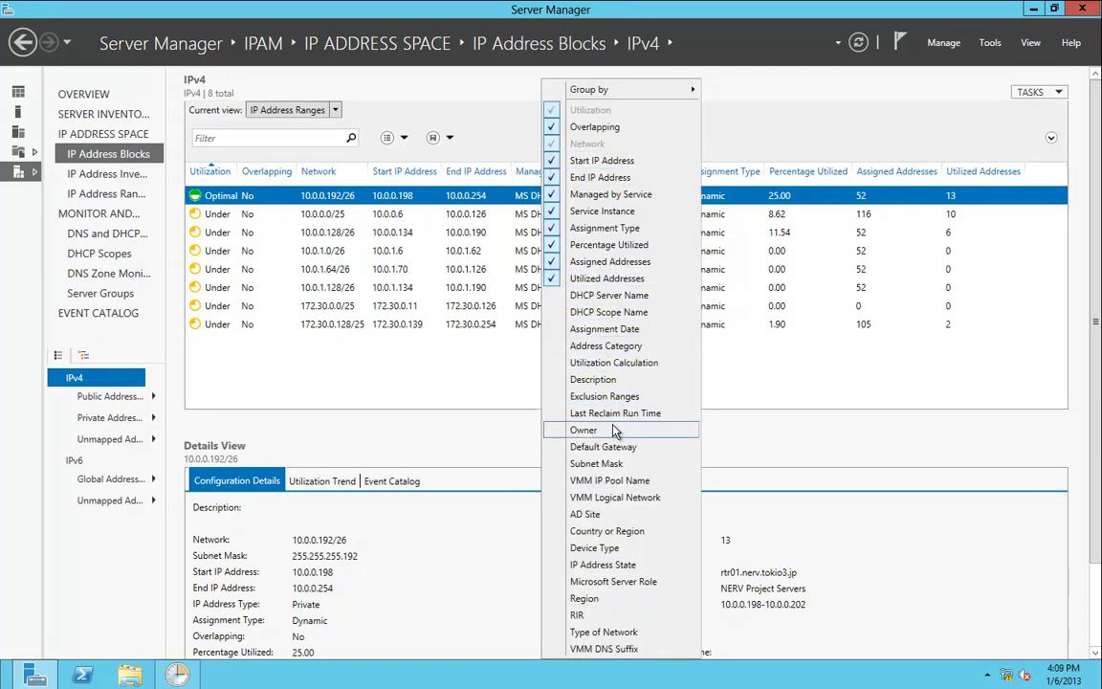
{"action": "left_click", "coordinate": [601, 312]}
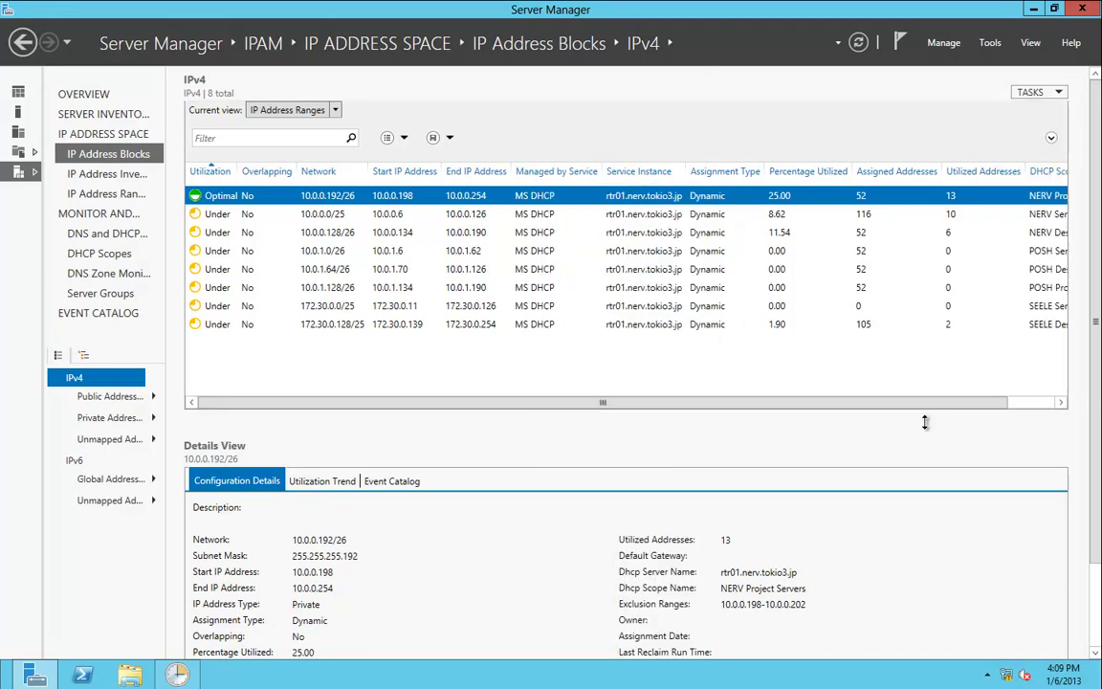
Narrow the Overlapping column and sort the IPv4 address ranges by utilization.
{"action": "left_click", "coordinate": [273, 170]}
{"action": "left_click_drag", "start_coordinate": [269, 170], "coordinate": [253, 170]}
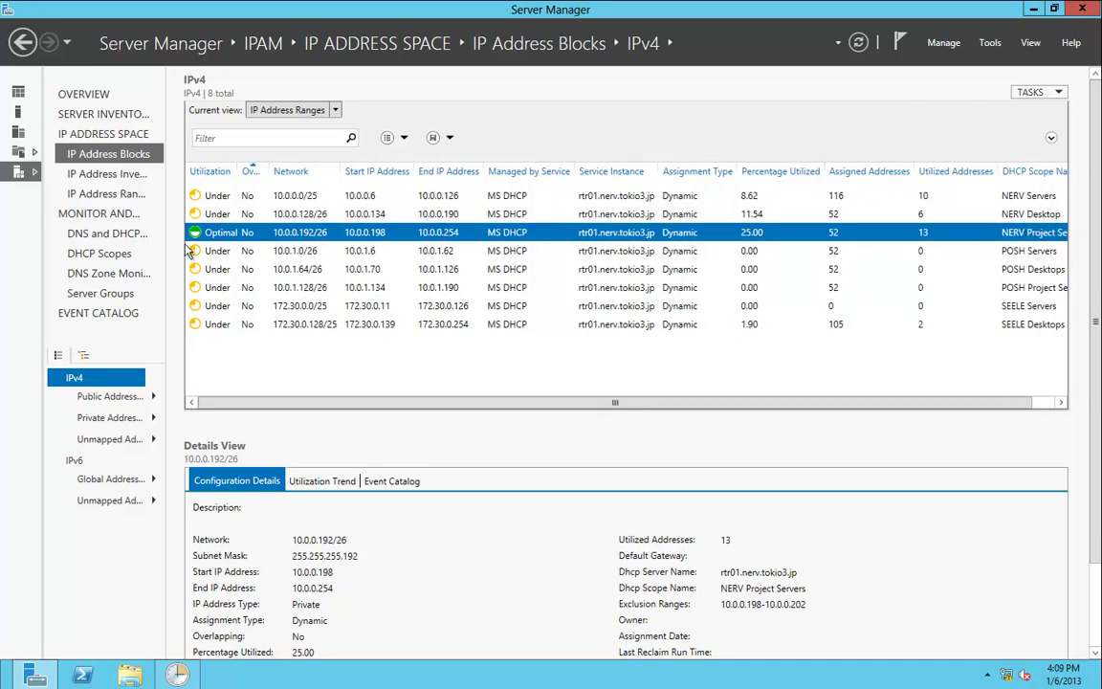
{"action": "left_click", "coordinate": [194, 172]}
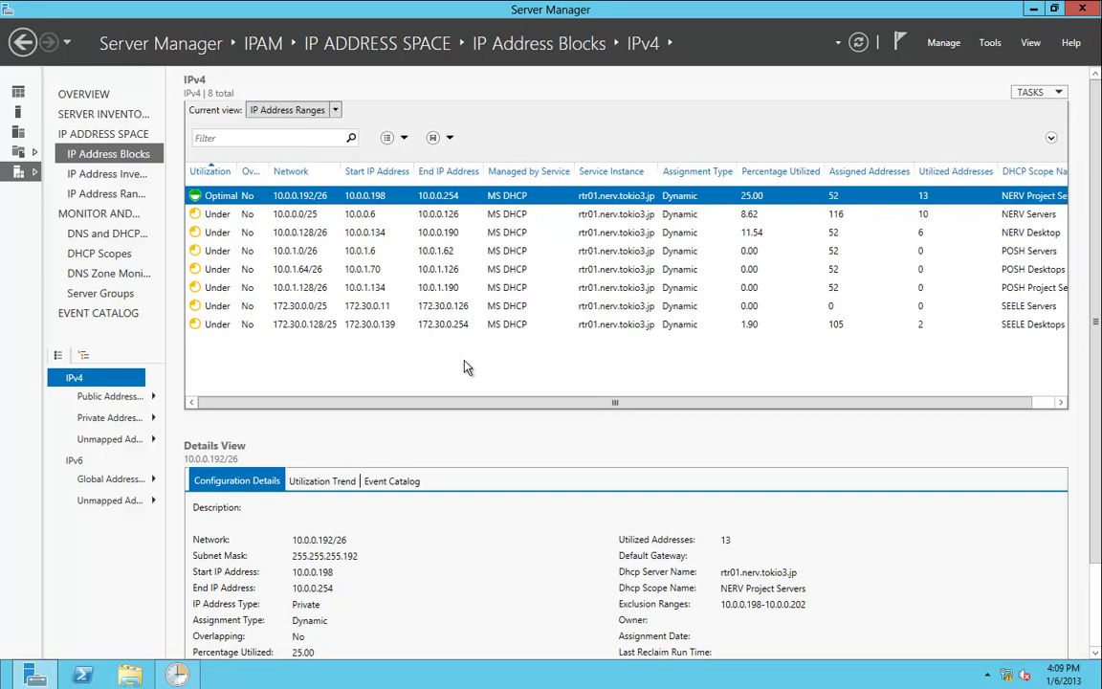
View the one-day utilization trend of the 10.0.0.192/26 range.
{"action": "left_click", "coordinate": [309, 485]}
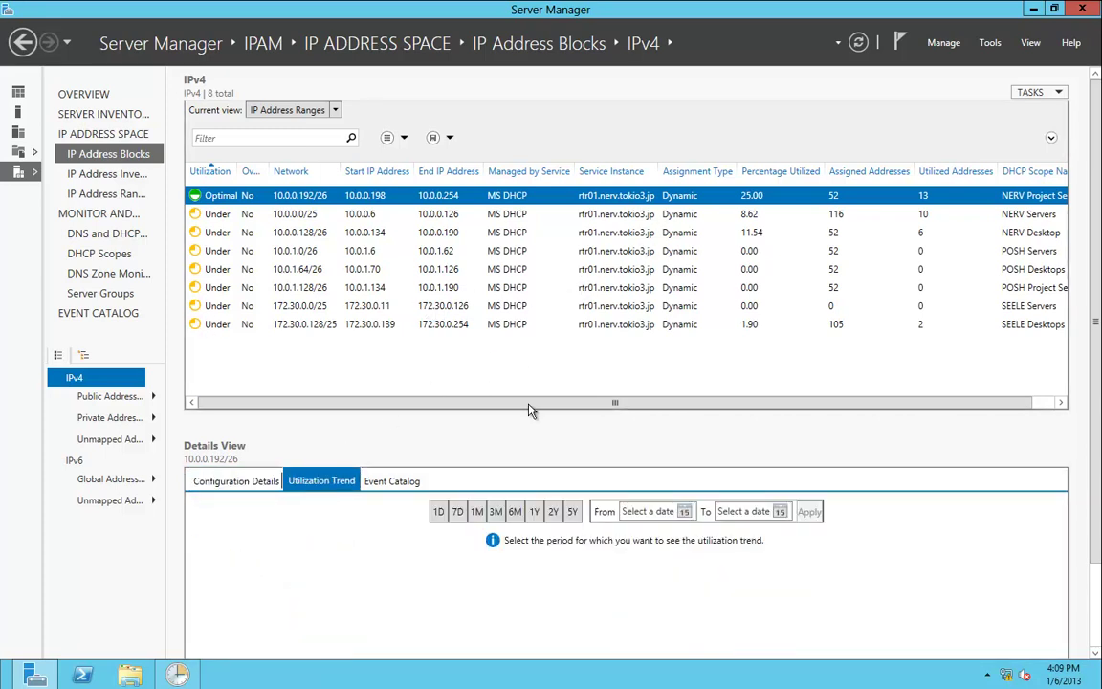
{"action": "left_click", "coordinate": [439, 511]}
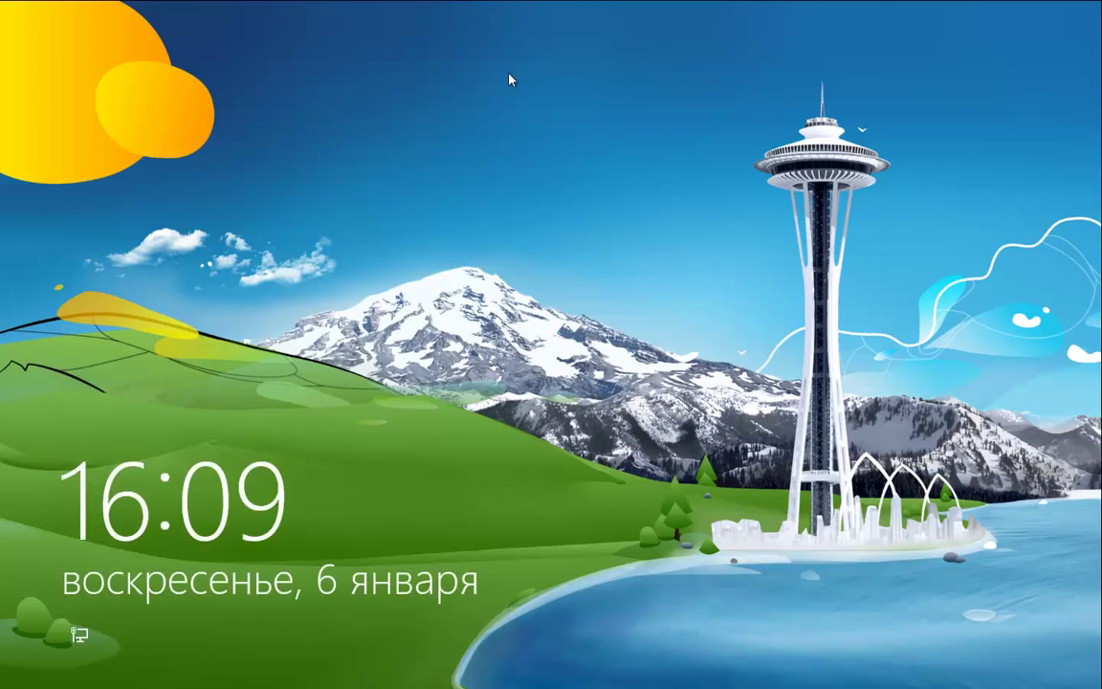
Unlock the locked Windows session with the account password and advance the IPAM presentation in the browser by one slide.
{"action": "left_click", "coordinate": [564, 277]}
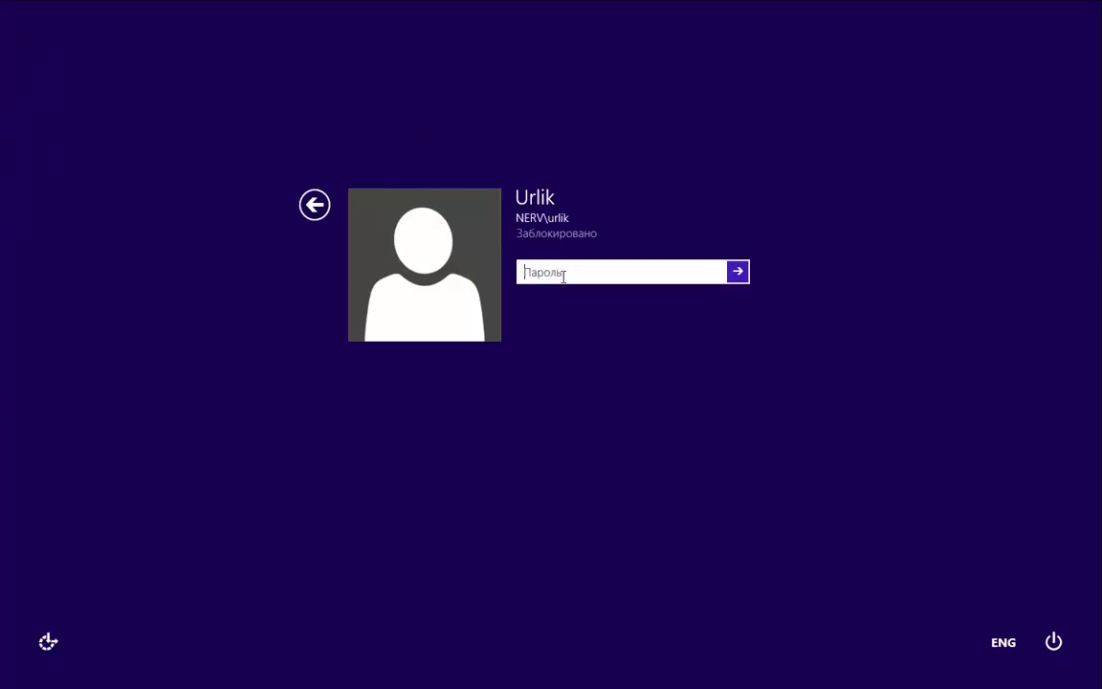
{"action": "type", "text": "••••••"}
{"action": "key", "text": "Return"}
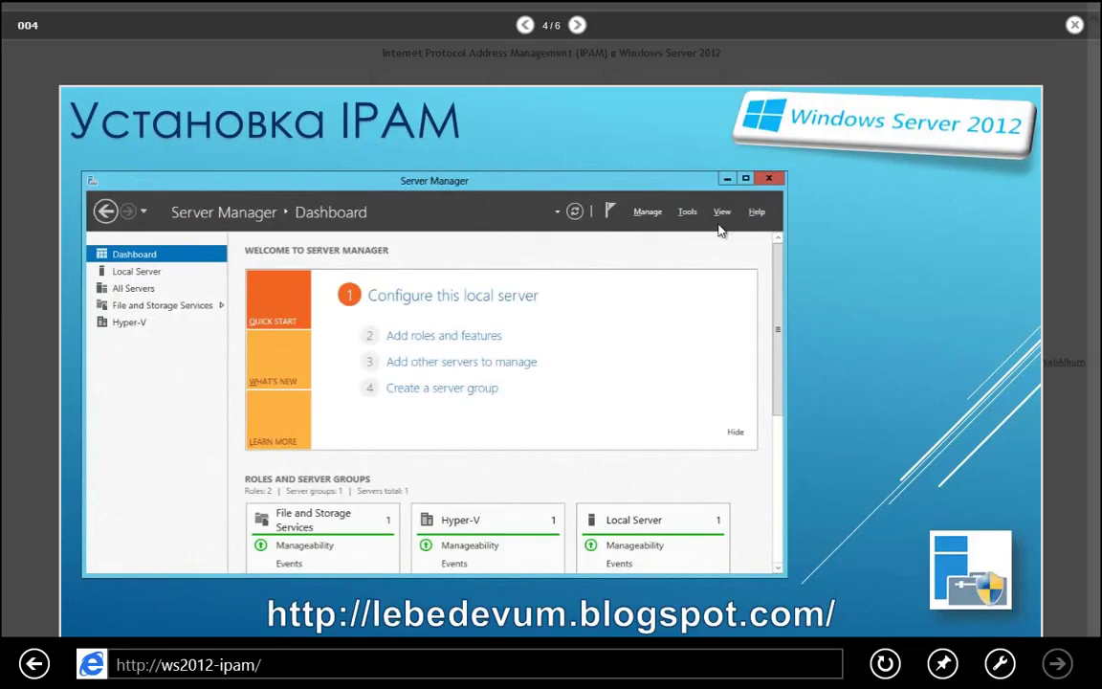
{"action": "left_click", "coordinate": [577, 25]}
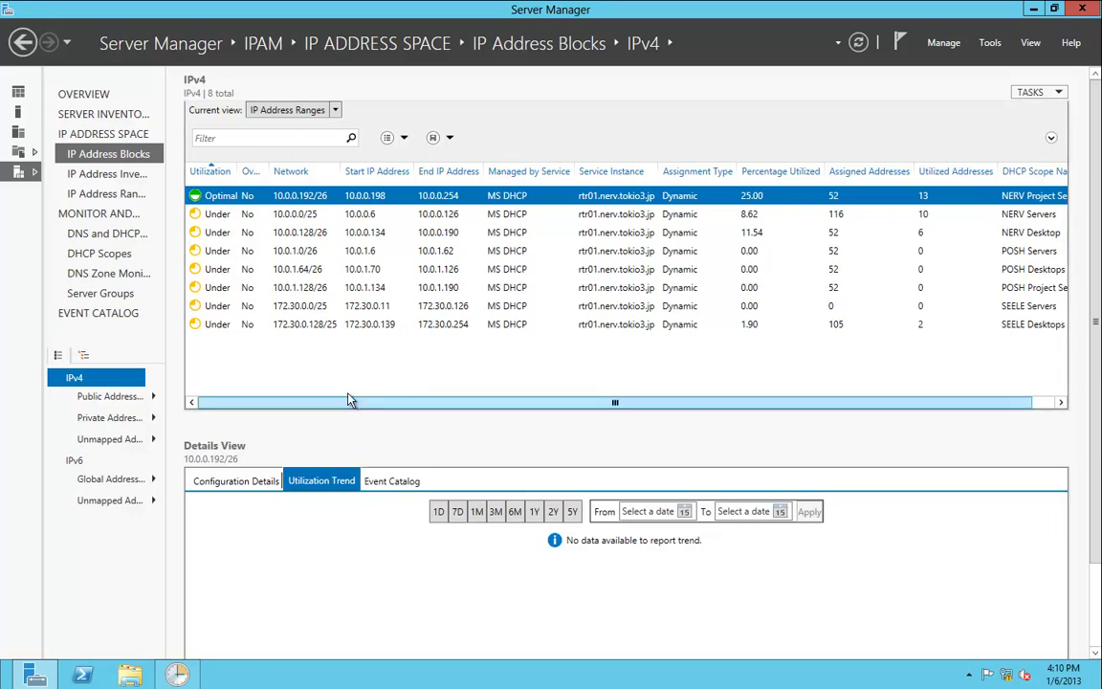
Open the 10.0.0.192/26 address range for editing, review its basic configuration, and close the dialog without changes.
{"action": "right_click", "coordinate": [224, 198]}
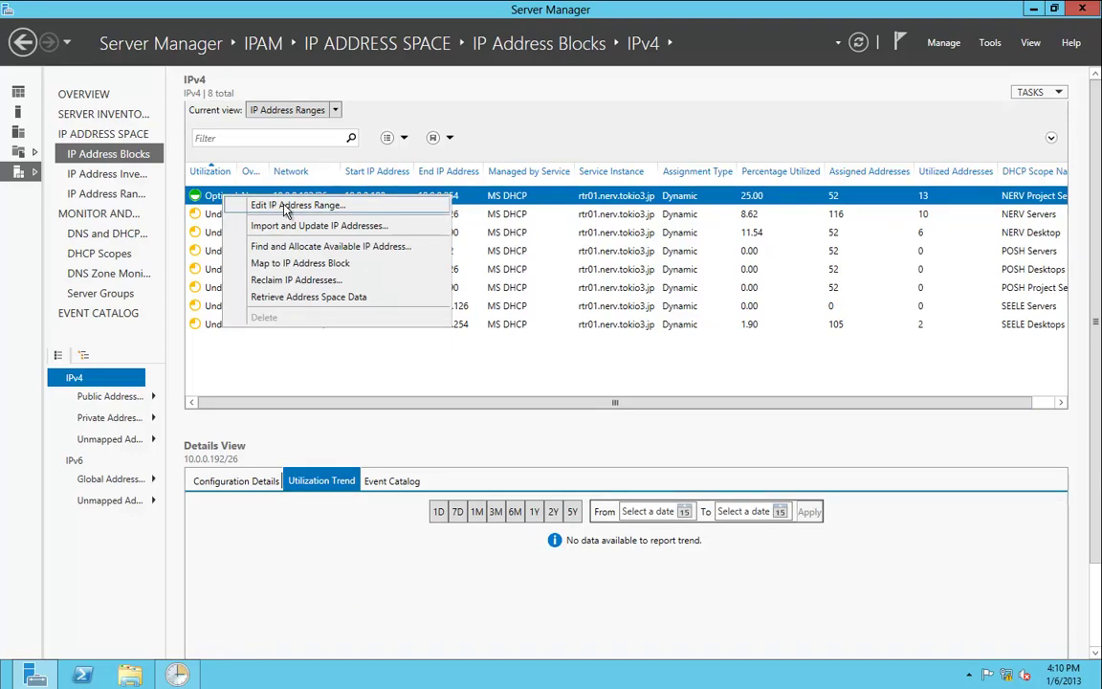
{"action": "left_click", "coordinate": [285, 206]}
{"action": "left_click_drag", "start_coordinate": [367, 180], "coordinate": [645, 56]}
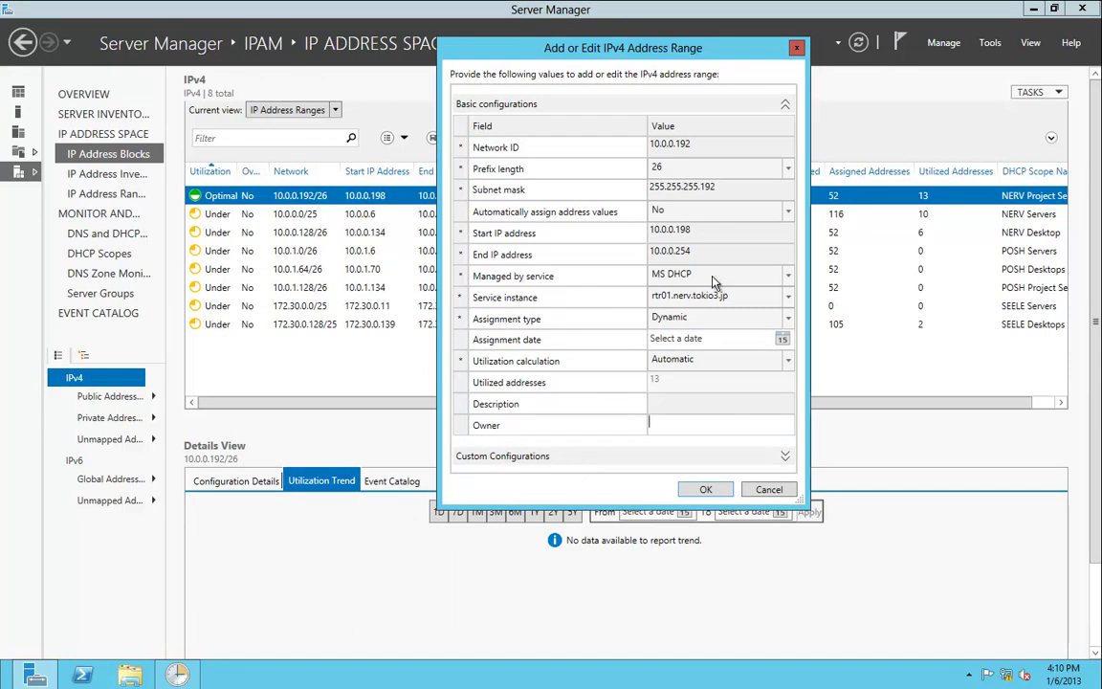
{"action": "left_click", "coordinate": [797, 50]}
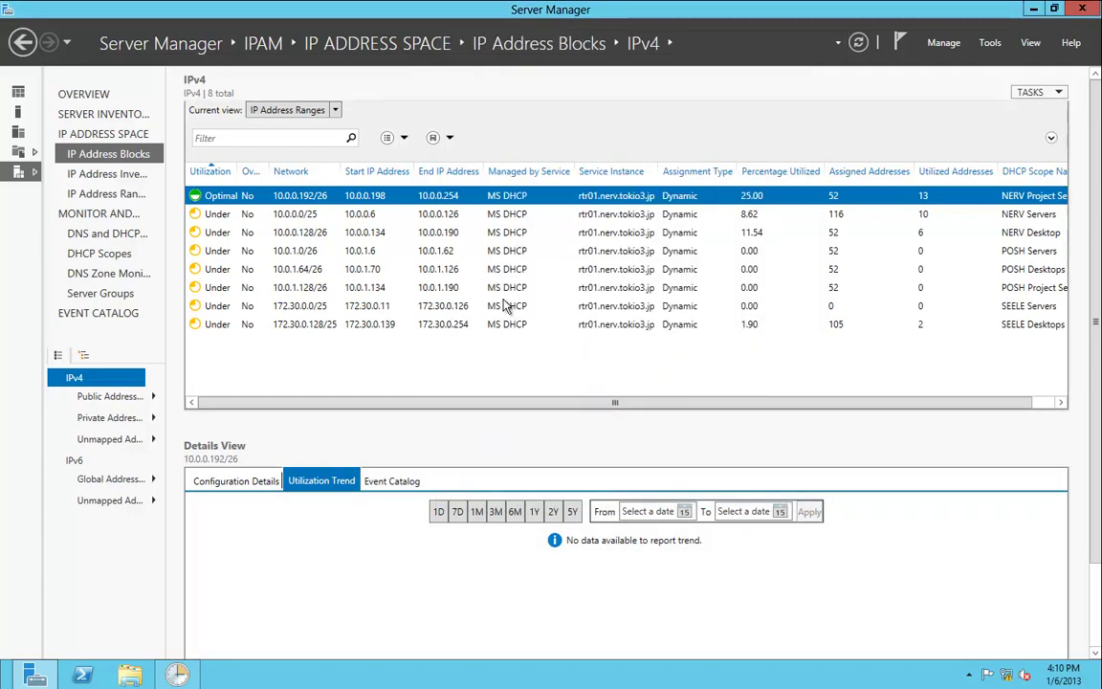
Open IPAM's DNS zone monitoring for the forward lookup zones.
{"action": "left_click", "coordinate": [81, 276]}
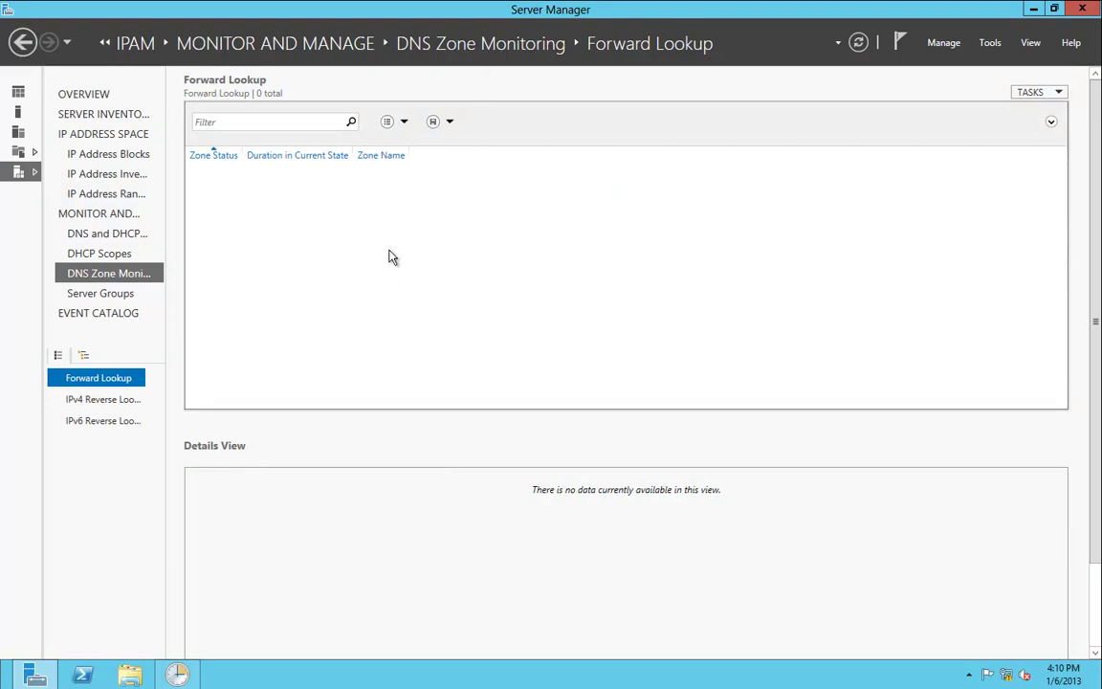
Refresh the forward lookup zone list and retrieve all server data for ADDS01 from the IPAM server inventory.
{"action": "left_click", "coordinate": [861, 56]}
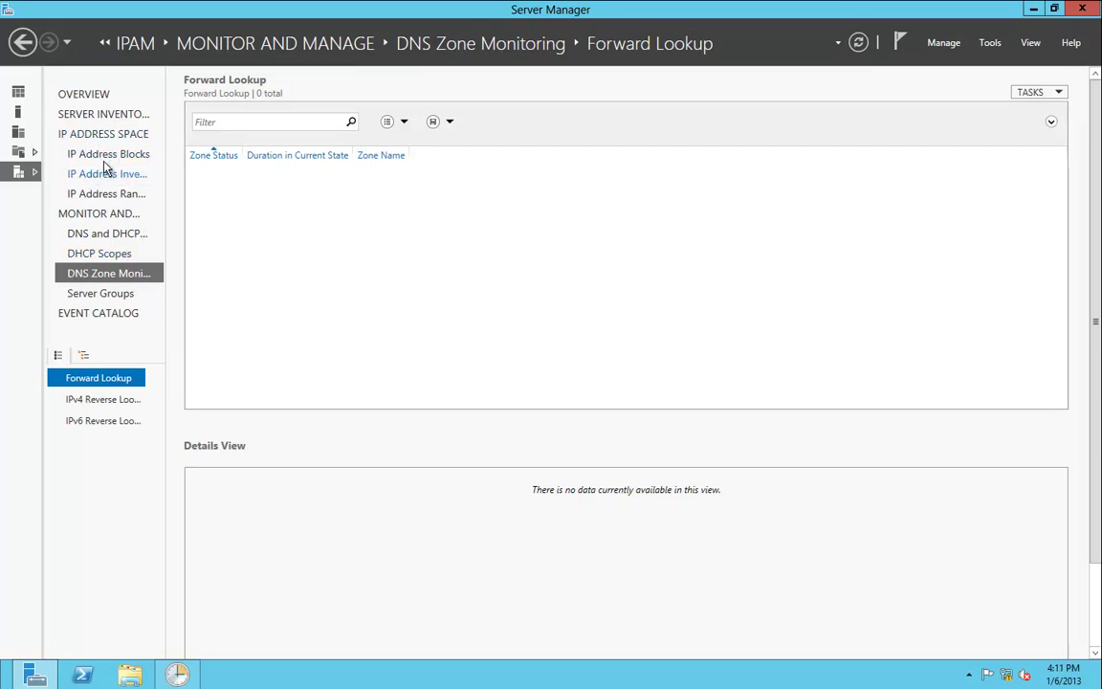
{"action": "left_click", "coordinate": [113, 114]}
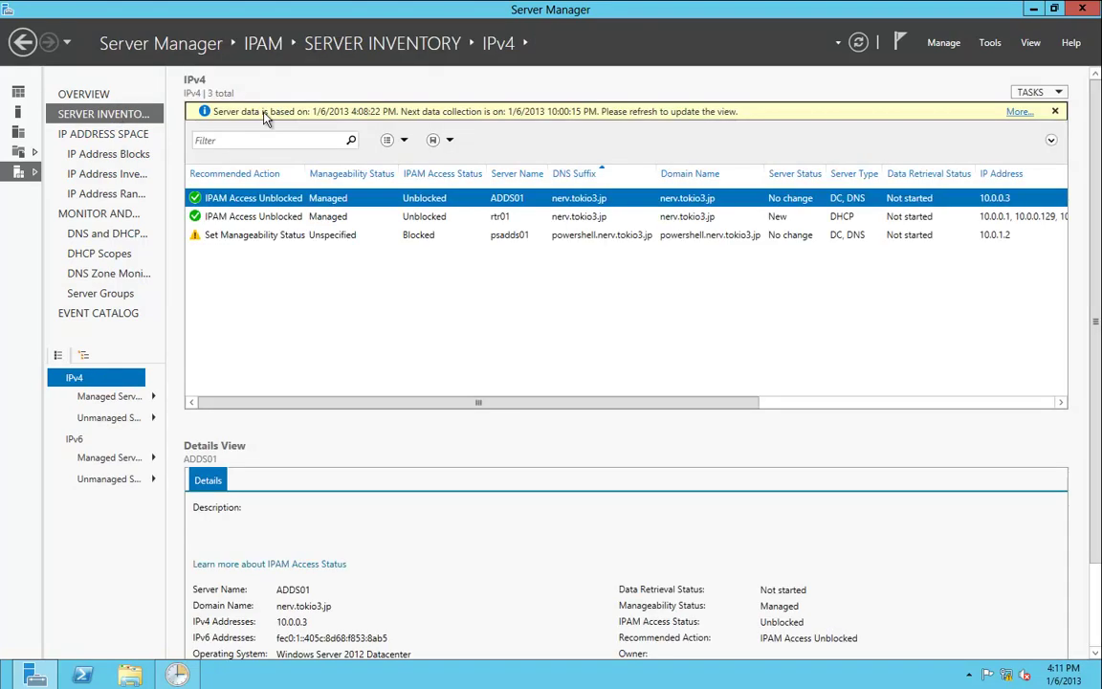
{"action": "right_click", "coordinate": [278, 197]}
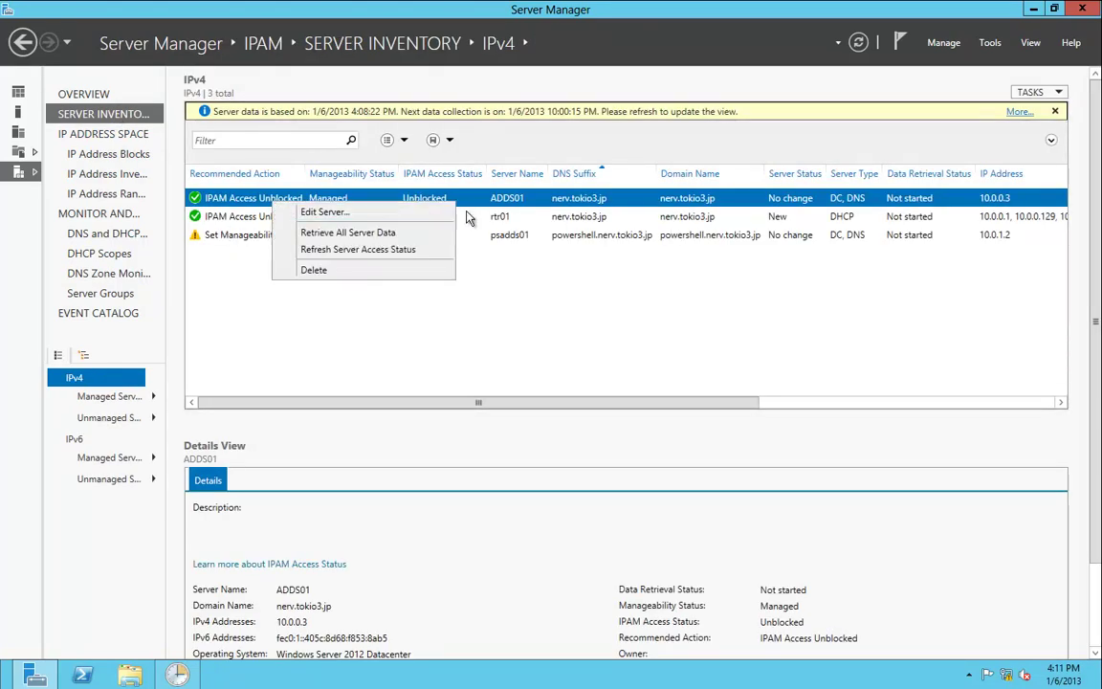
{"action": "left_click", "coordinate": [363, 248]}
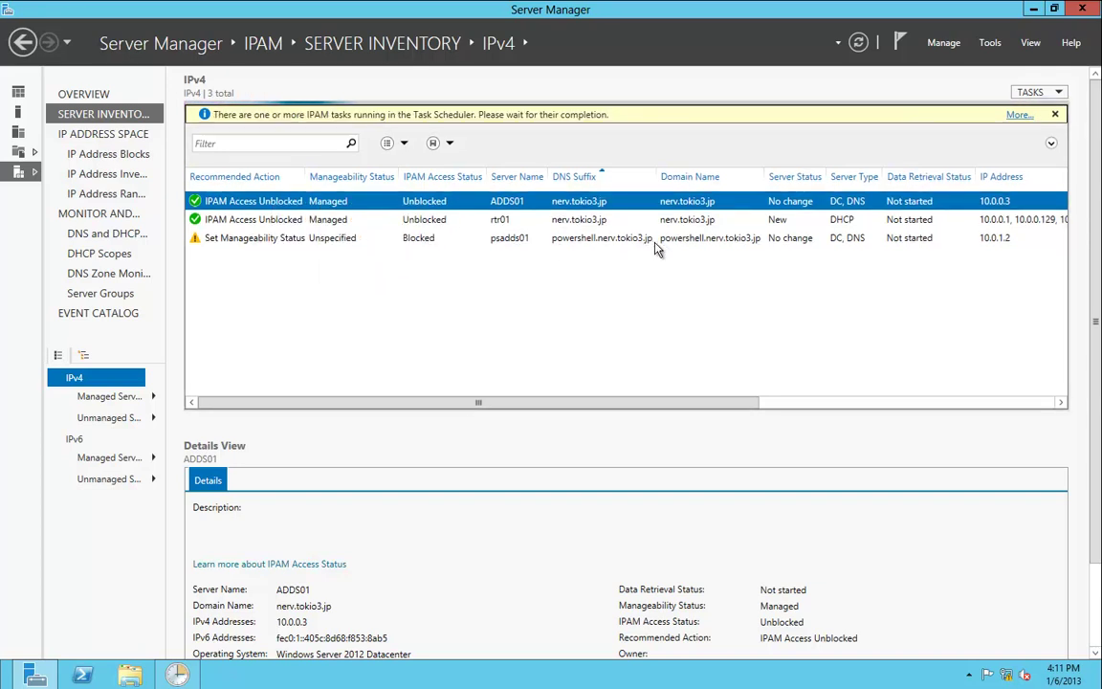
Switch to Task Scheduler and refresh the IPAM task list to check the tasks' run status.
{"action": "left_click", "coordinate": [179, 675]}
{"action": "right_click", "coordinate": [254, 223]}
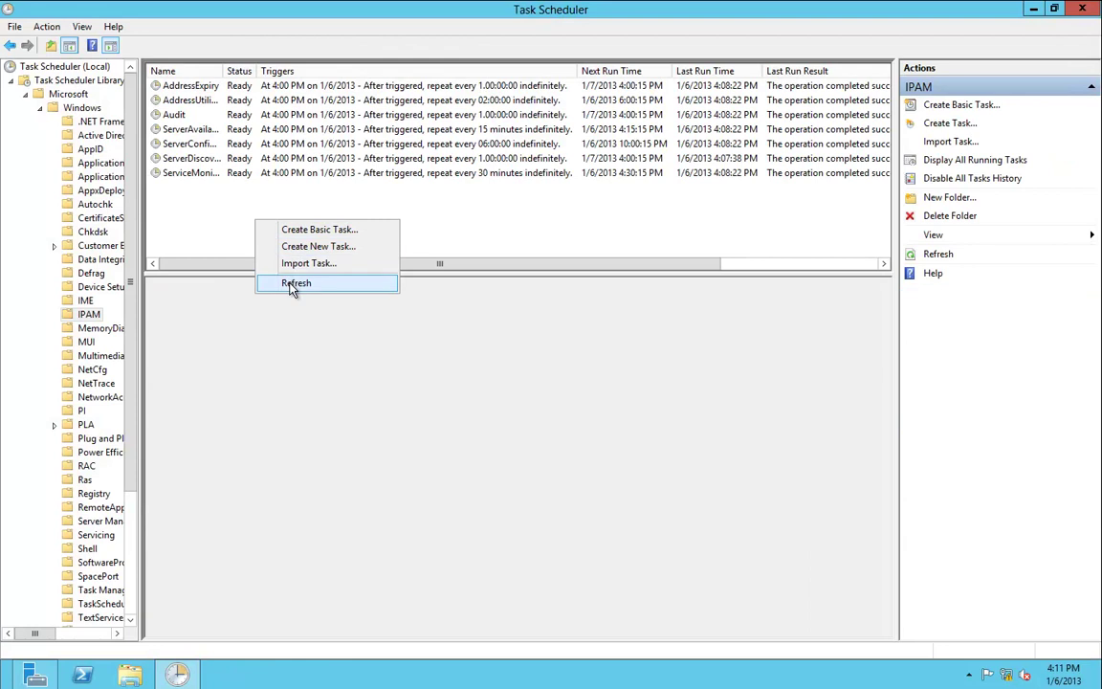
{"action": "left_click", "coordinate": [296, 283]}
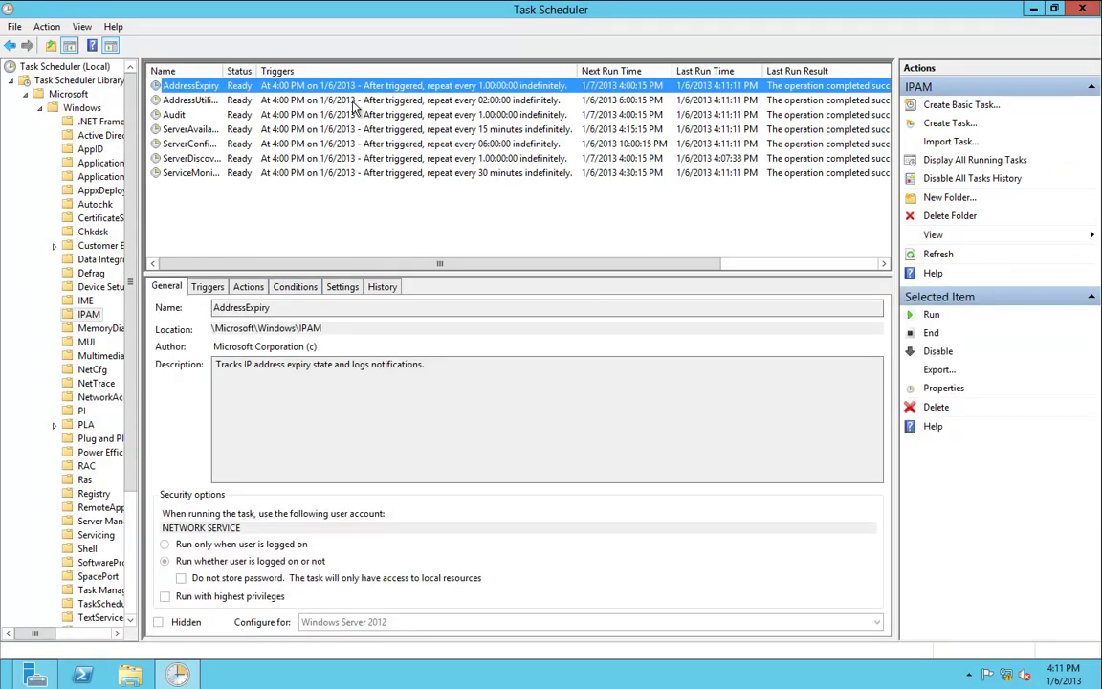
Switch to Server Manager and examine the details of the nerv.tokio3.jp and _msdcs.nerv.tokio3.jp zones in DNS zone monitoring.
{"action": "left_click", "coordinate": [35, 675]}
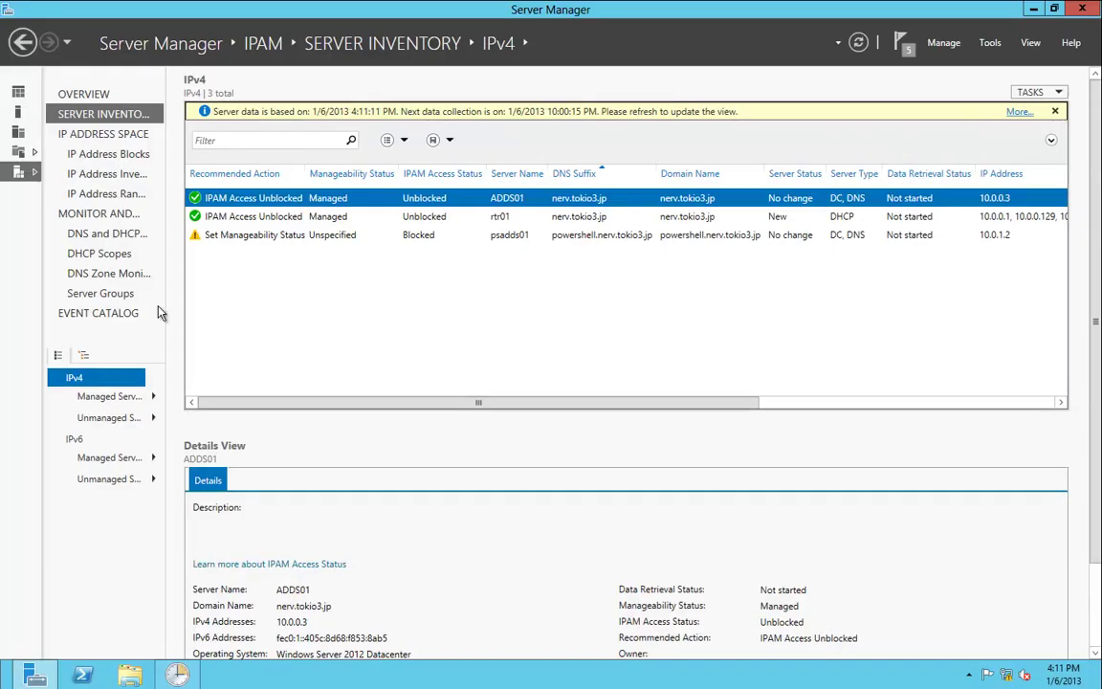
{"action": "left_click", "coordinate": [96, 273]}
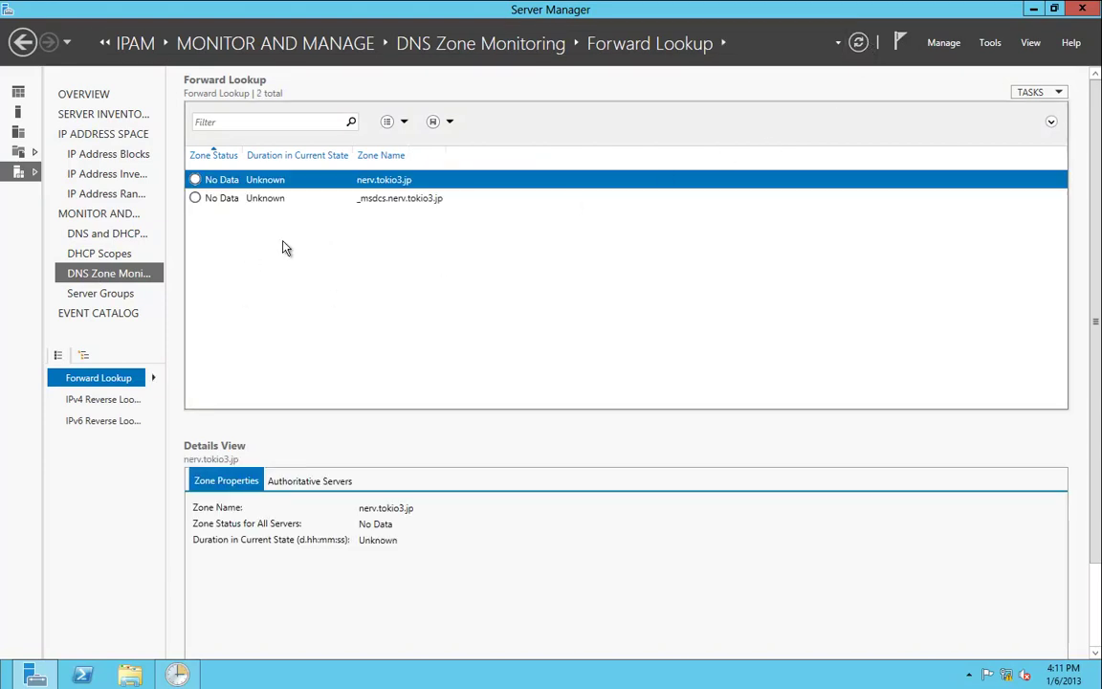
{"action": "left_click", "coordinate": [280, 480]}
{"action": "left_click", "coordinate": [223, 482]}
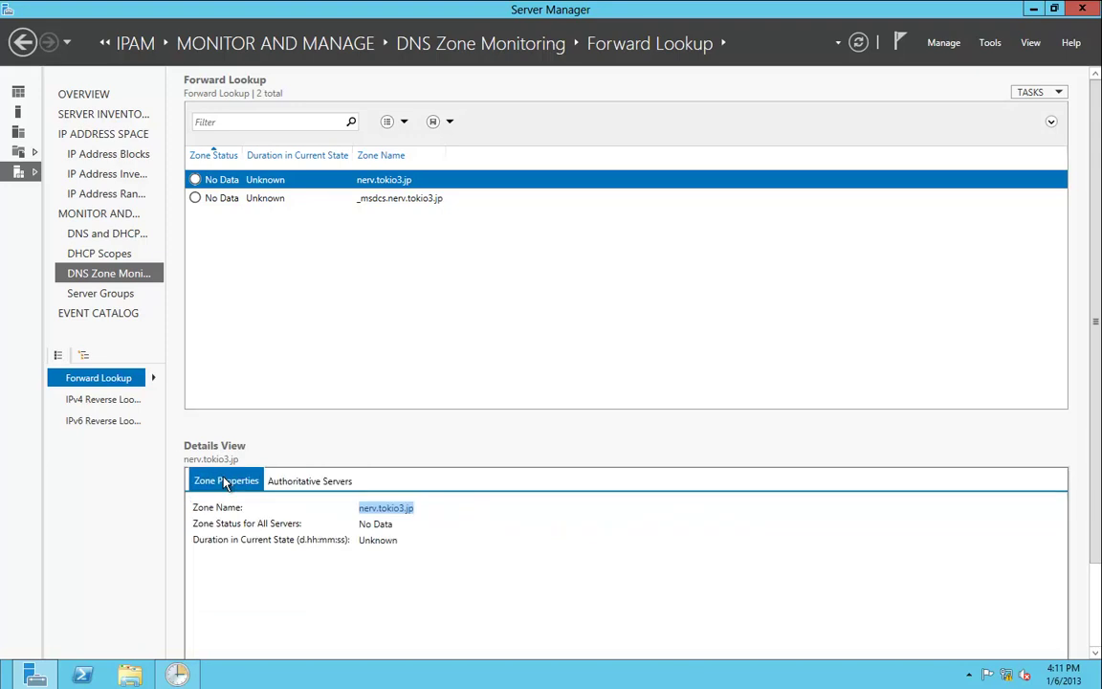
{"action": "left_click", "coordinate": [280, 207]}
{"action": "right_click", "coordinate": [280, 207]}
{"action": "left_click", "coordinate": [269, 257]}
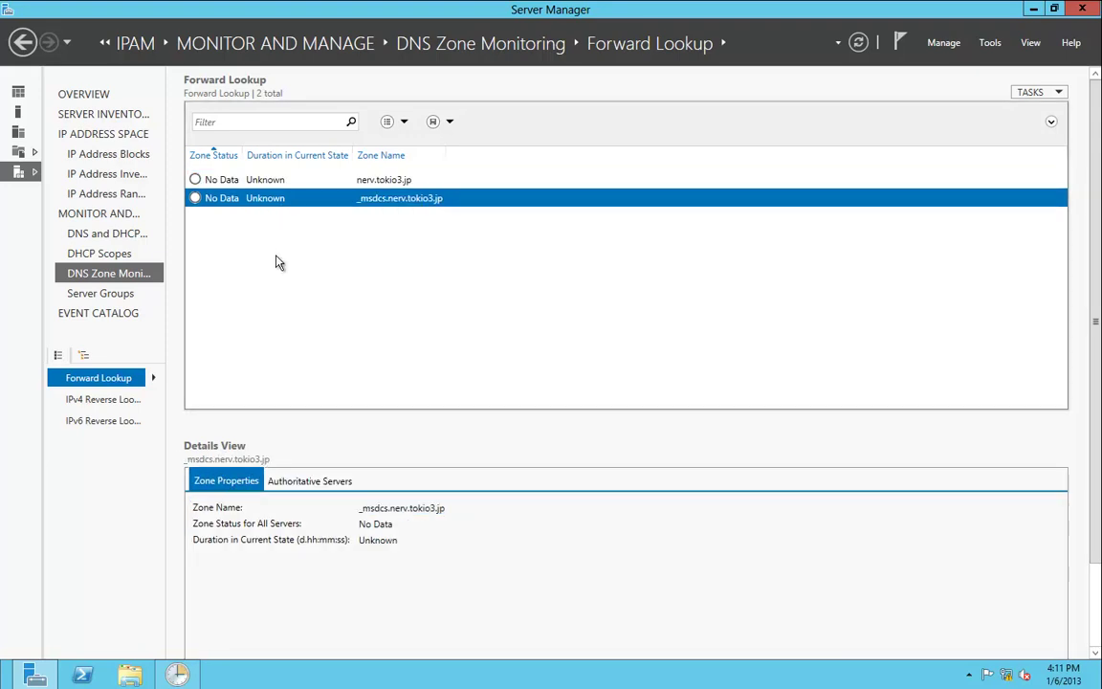
Reset the zone status of nerv.tokio3.jp and refresh the forward lookup zone list.
{"action": "right_click", "coordinate": [247, 180]}
{"action": "left_click", "coordinate": [283, 189]}
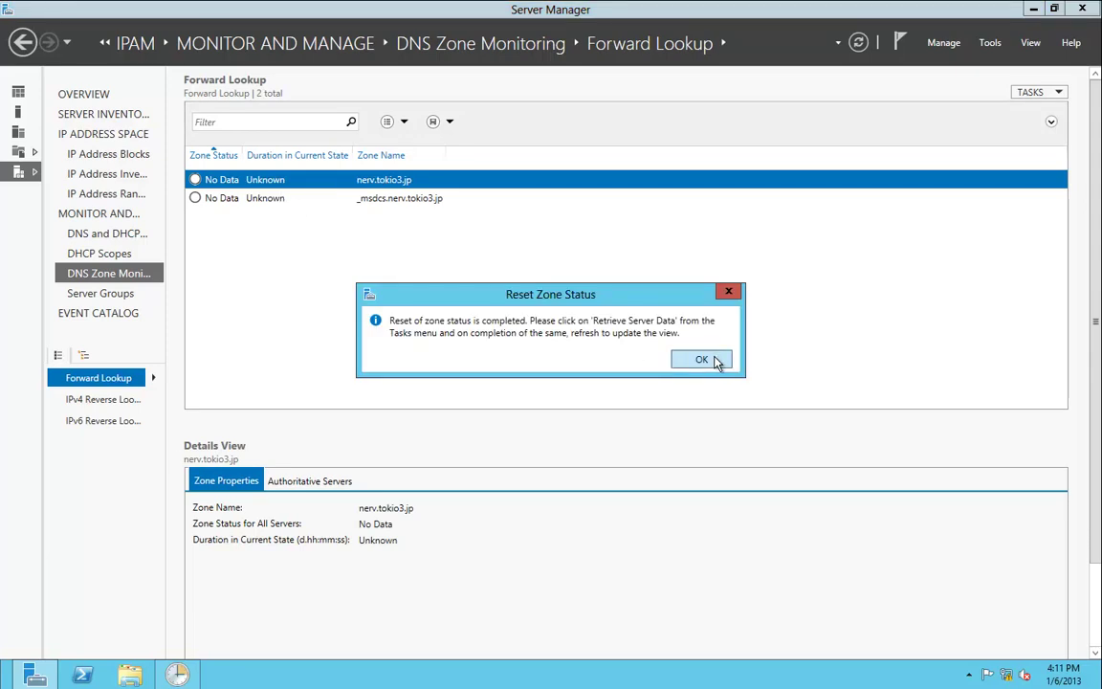
{"action": "left_click", "coordinate": [701, 360]}
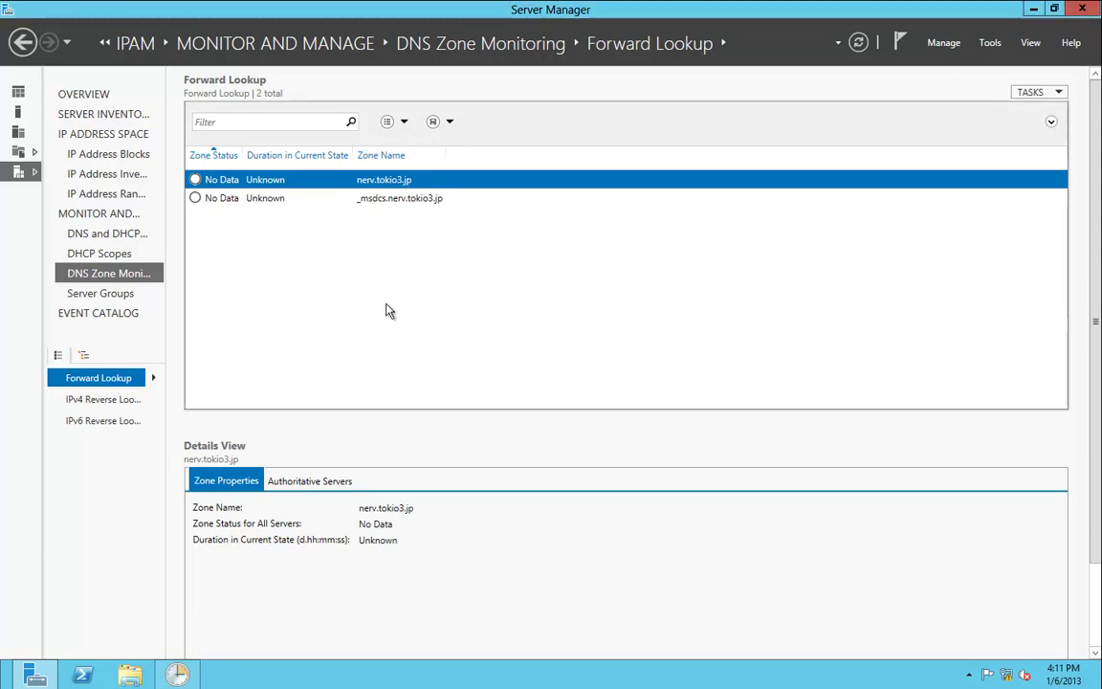
{"action": "left_click", "coordinate": [861, 45]}
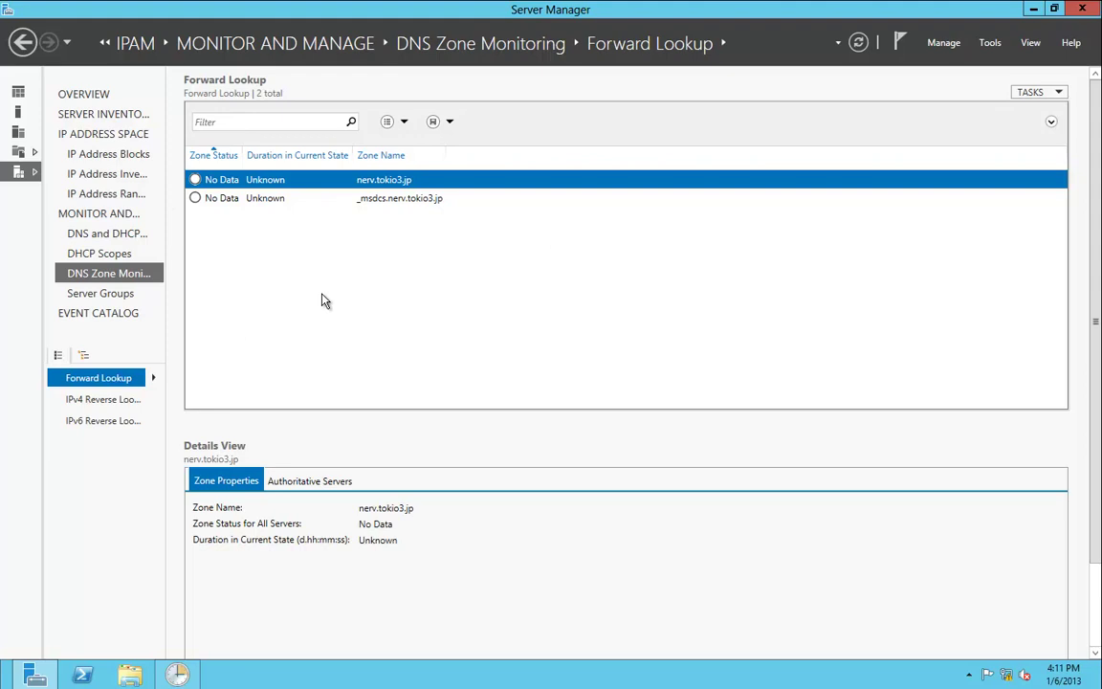
Switch to Task Scheduler and run all the scheduled IPAM tasks together.
{"action": "left_click", "coordinate": [179, 675]}
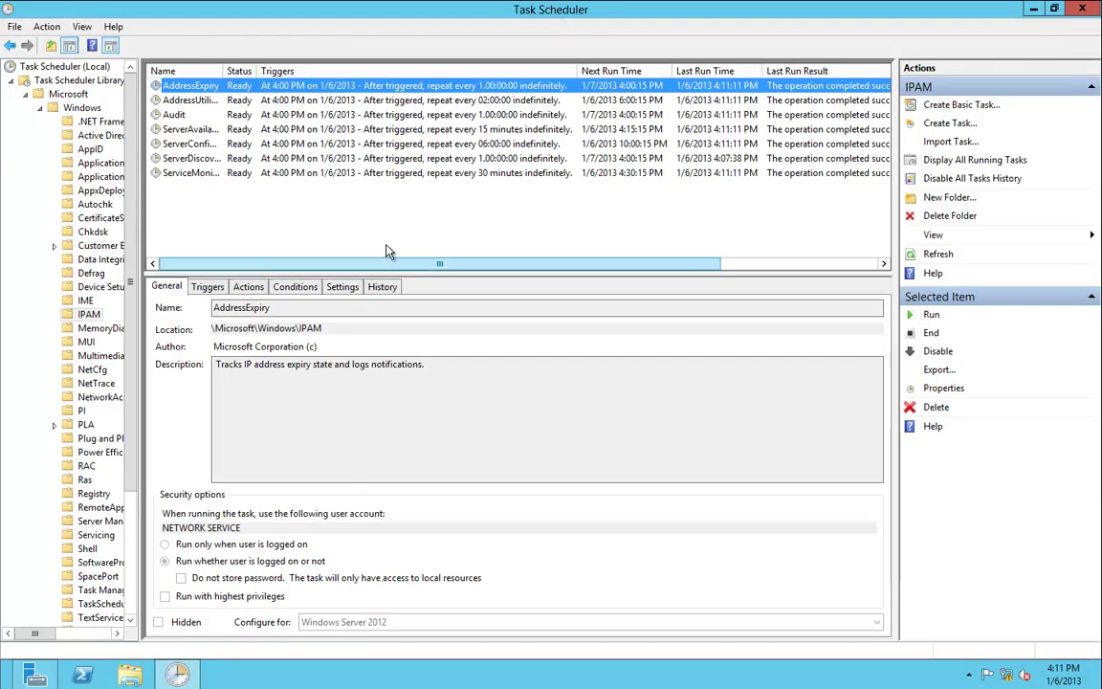
{"action": "left_click", "coordinate": [256, 191]}
{"action": "left_click_drag", "start_coordinate": [225, 201], "coordinate": [133, 72]}
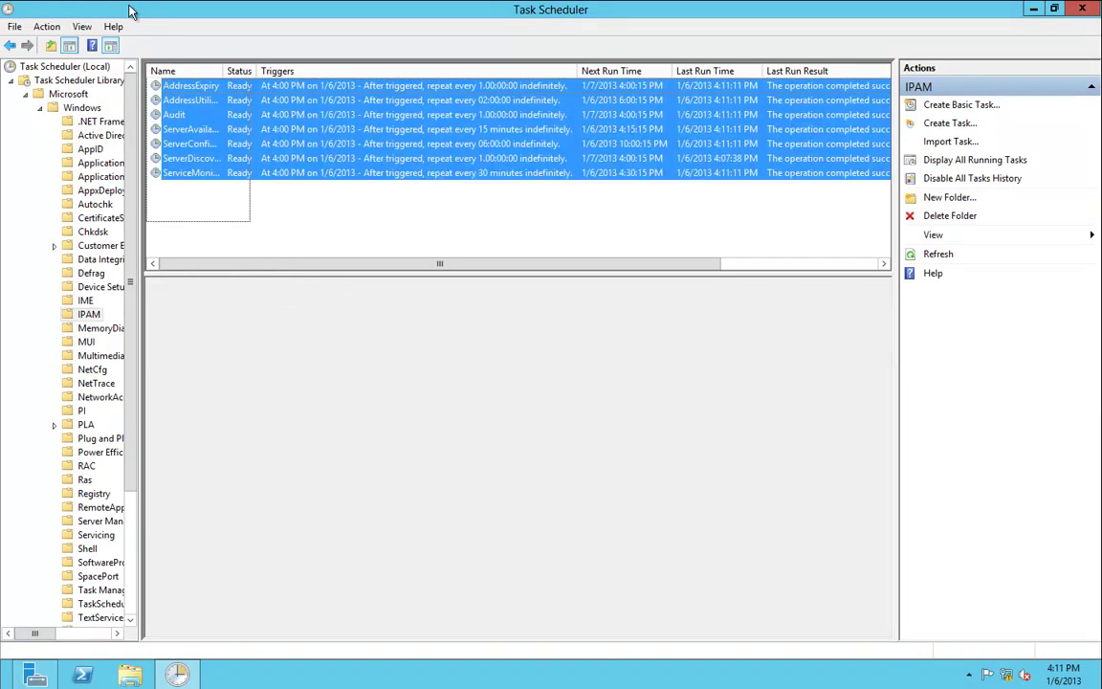
{"action": "right_click", "coordinate": [195, 95]}
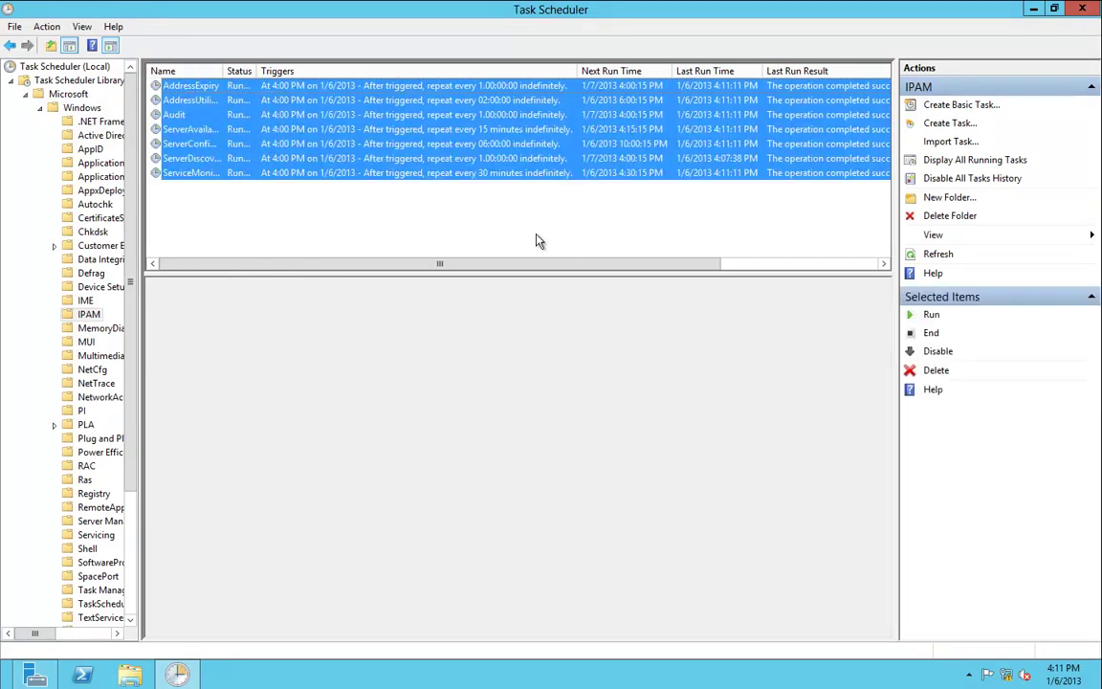
Refresh the IPAM task list twice and check the status of the running tasks.
{"action": "right_click", "coordinate": [300, 226]}
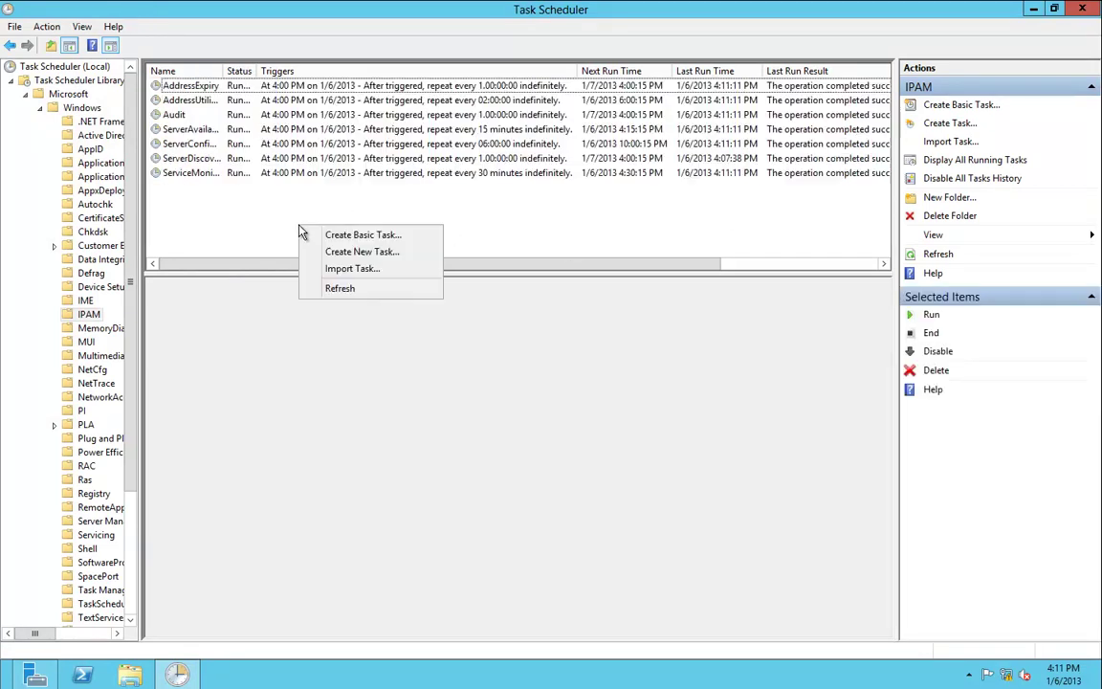
{"action": "left_click", "coordinate": [337, 290]}
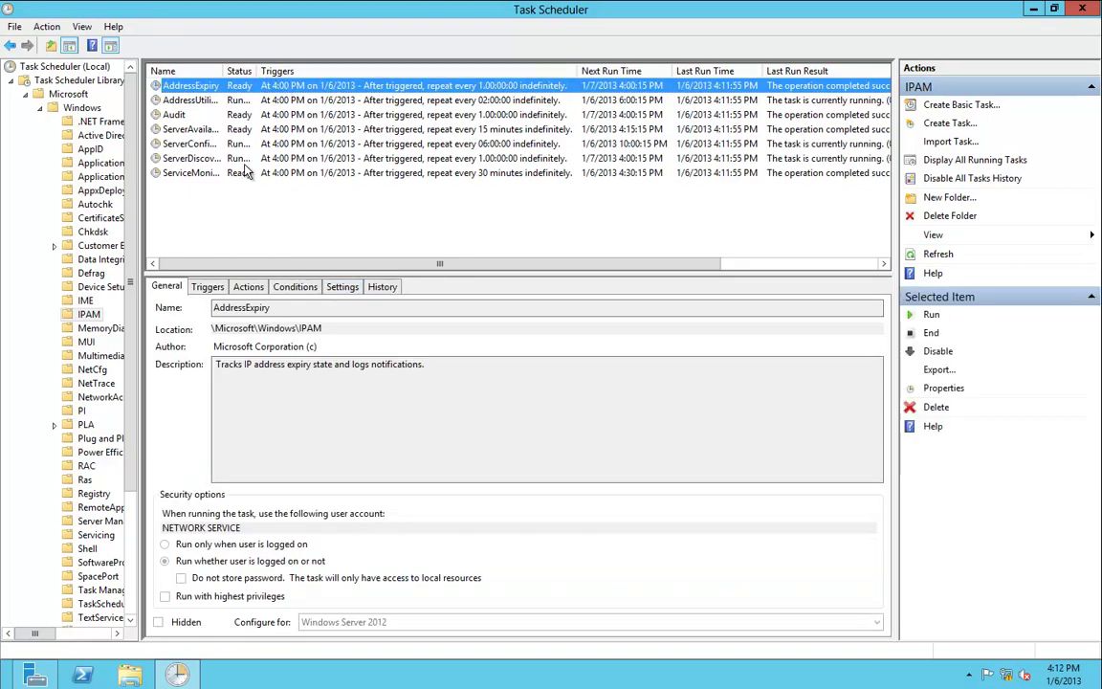
{"action": "left_click", "coordinate": [247, 114]}
{"action": "left_click", "coordinate": [250, 129]}
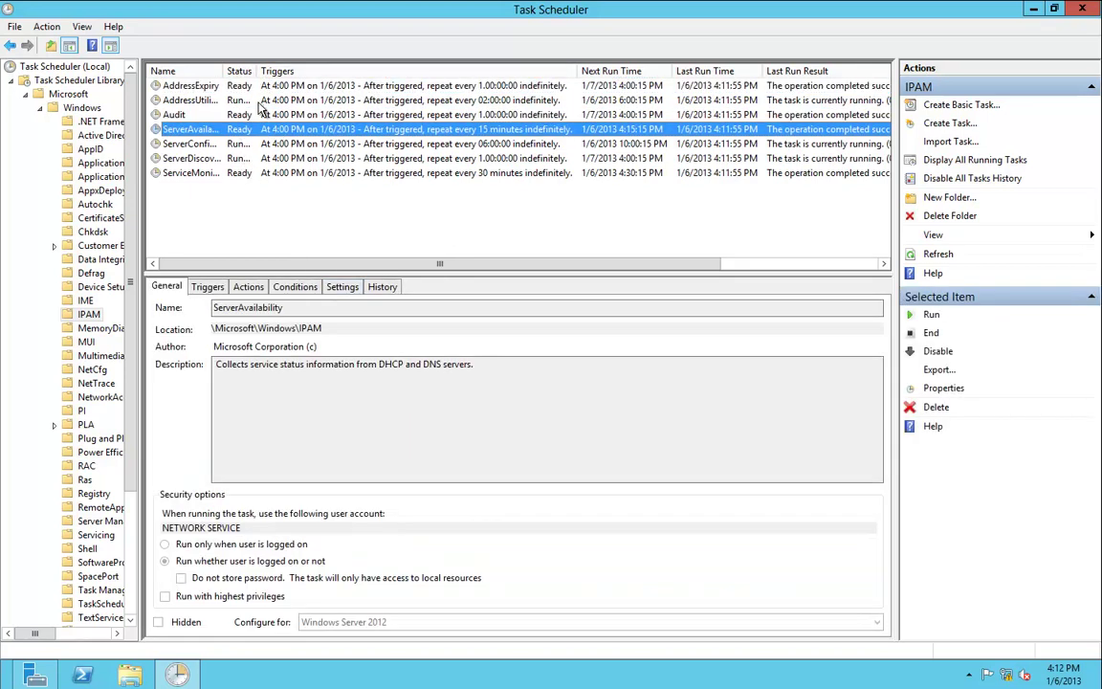
{"action": "left_click", "coordinate": [214, 86]}
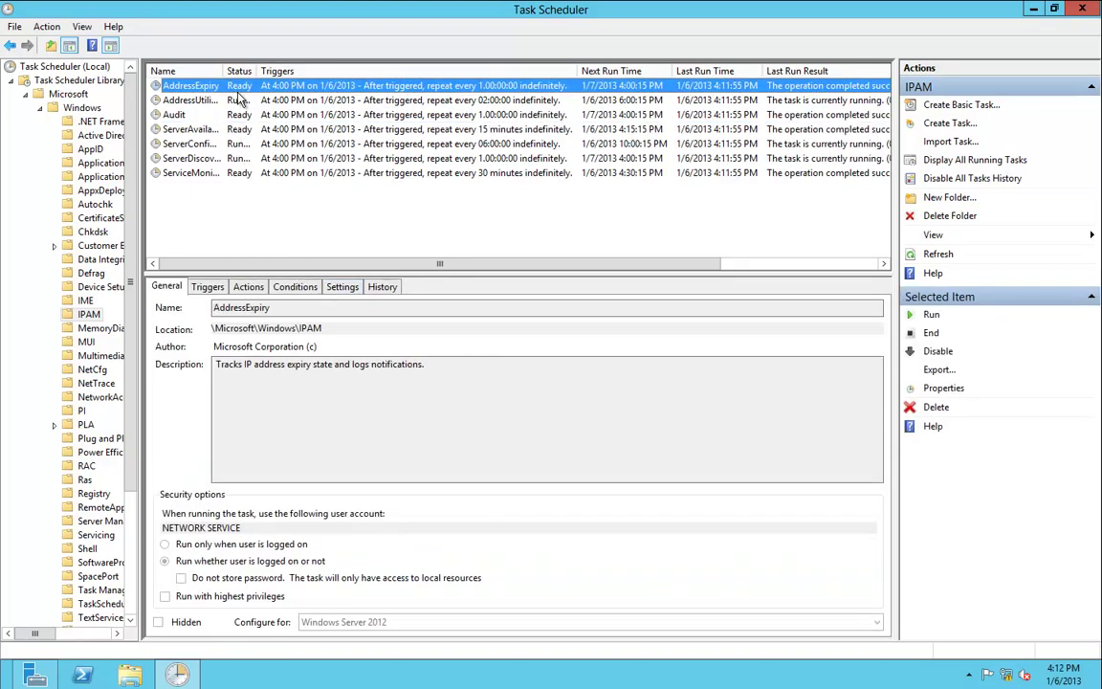
{"action": "right_click", "coordinate": [259, 206]}
{"action": "left_click", "coordinate": [316, 269]}
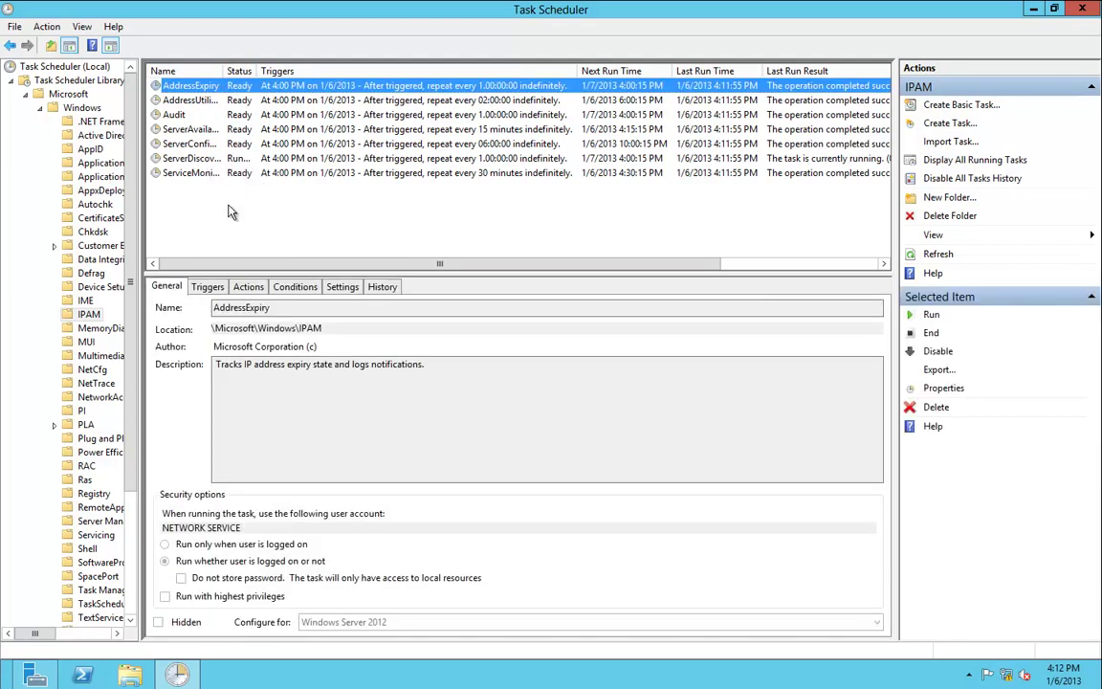
Switch to Server Manager and review IPAM's server groups and the DHCP server rtr01, widening the navigation area to read full names.
{"action": "left_click", "coordinate": [36, 675]}
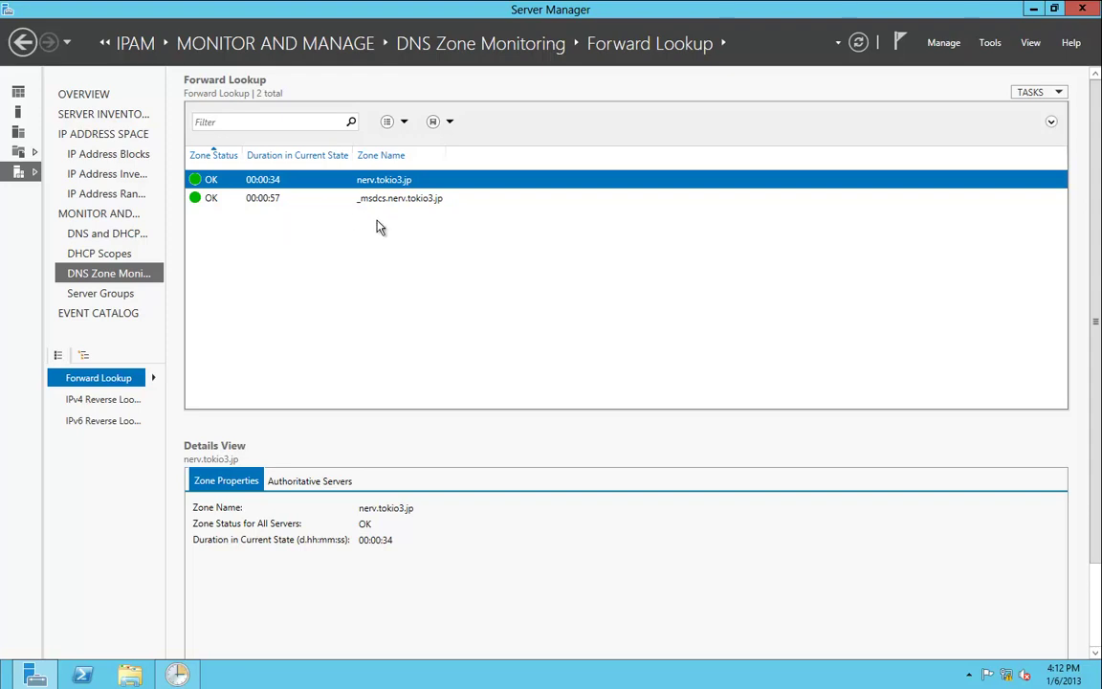
{"action": "left_click", "coordinate": [93, 298]}
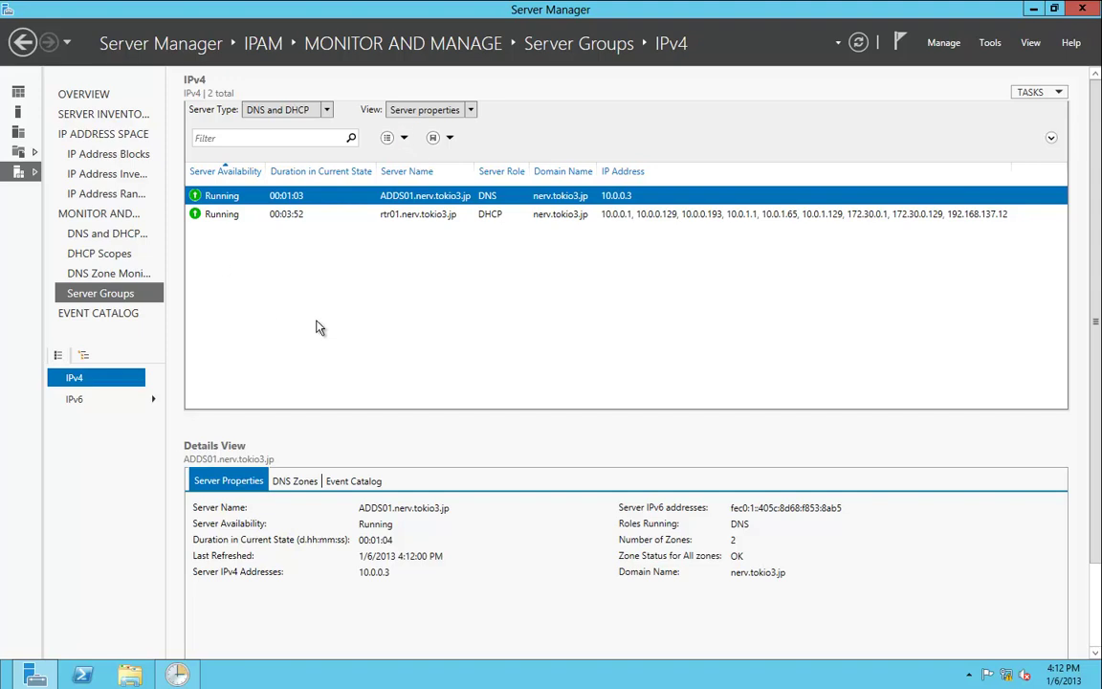
{"action": "left_click", "coordinate": [100, 235]}
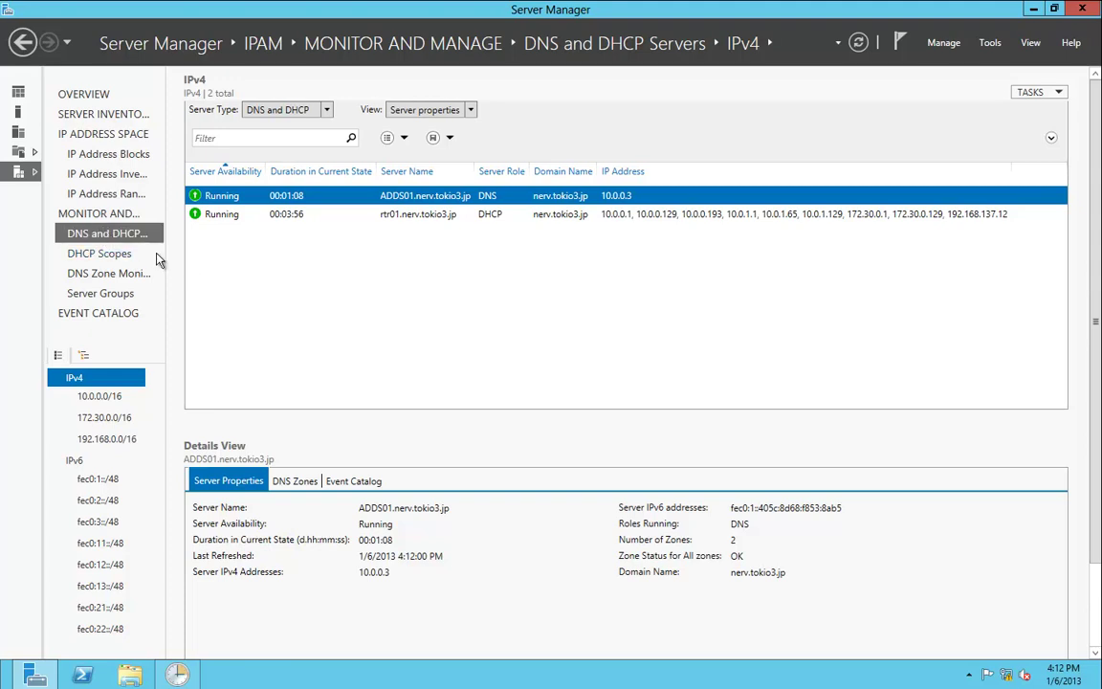
{"action": "left_click_drag", "start_coordinate": [163, 236], "coordinate": [195, 236]}
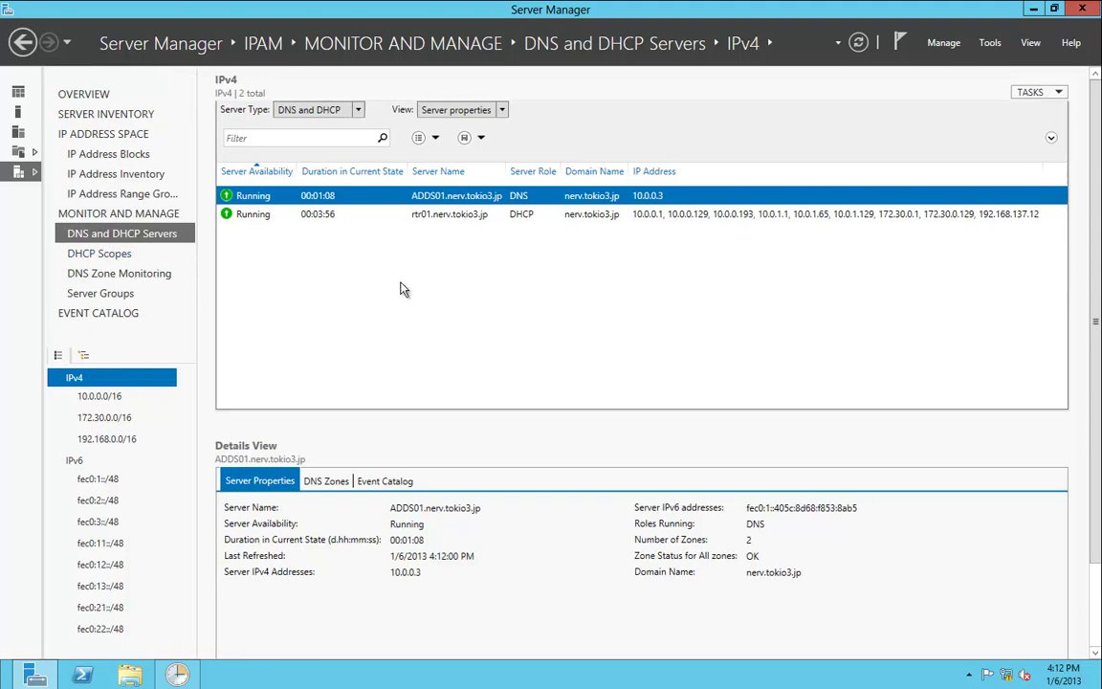
{"action": "left_click", "coordinate": [525, 216]}
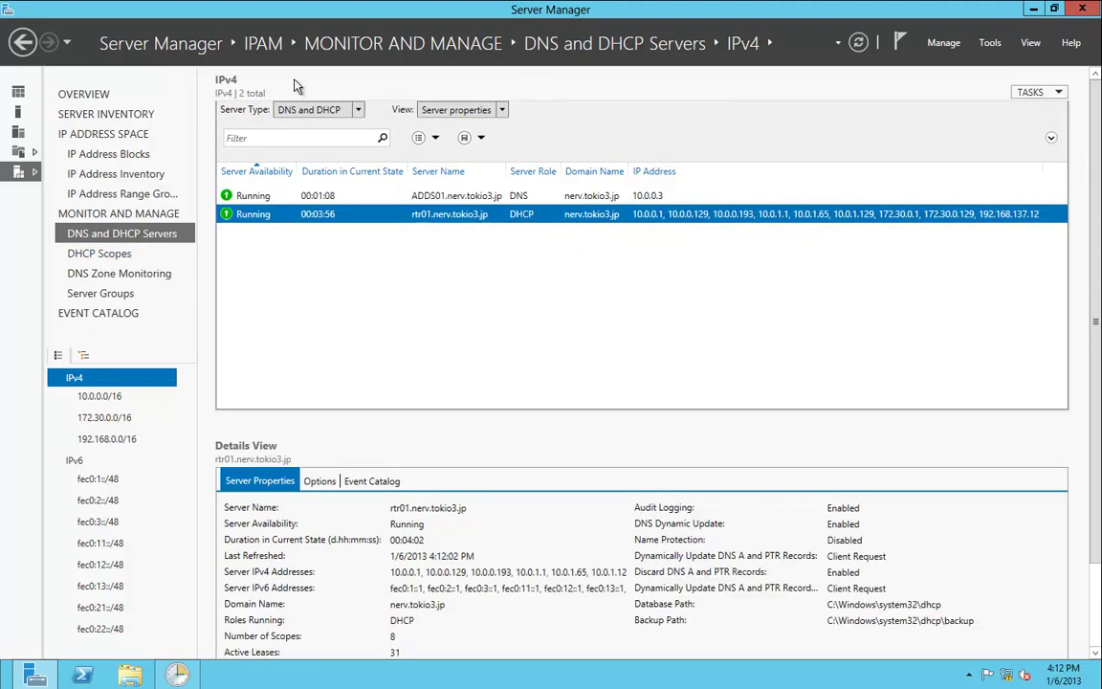
Add the AD Site column to the DNS and DHCP server list and narrow the IP Address column to fit it.
{"action": "right_click", "coordinate": [688, 177]}
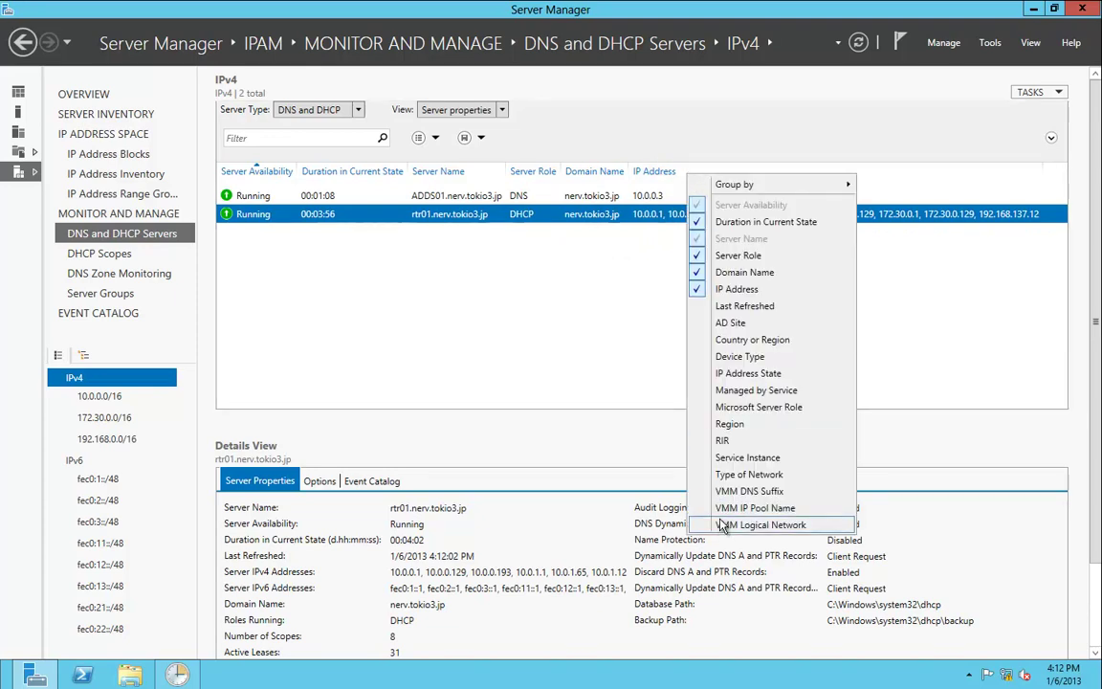
{"action": "left_click", "coordinate": [728, 322]}
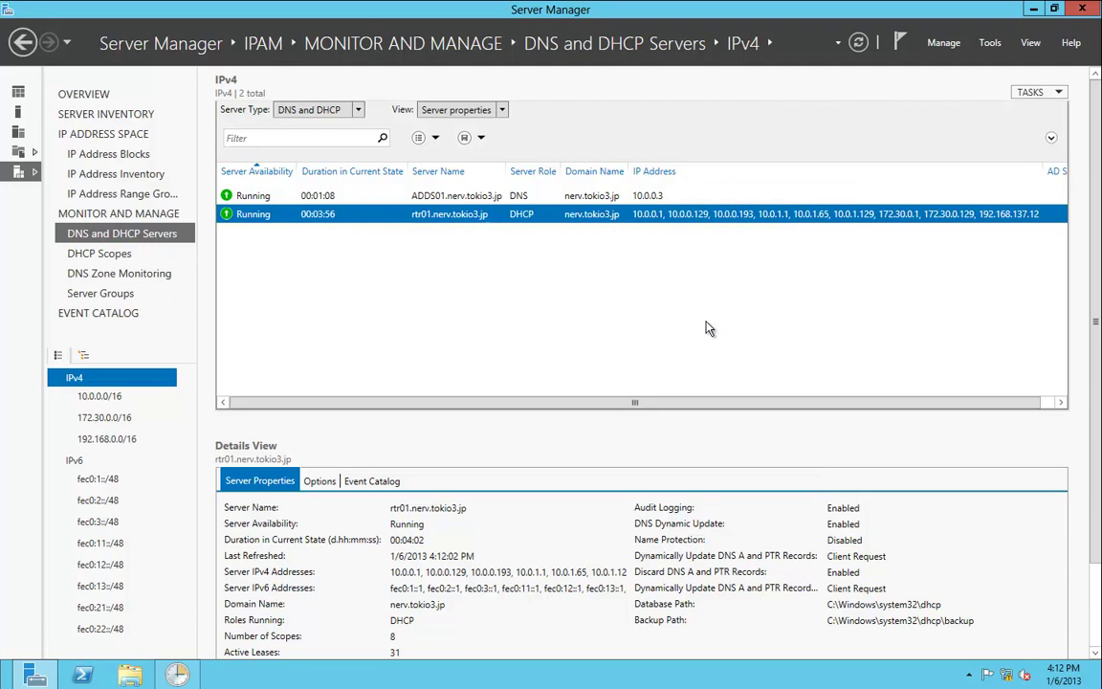
{"action": "left_click_drag", "start_coordinate": [753, 401], "coordinate": [837, 403]}
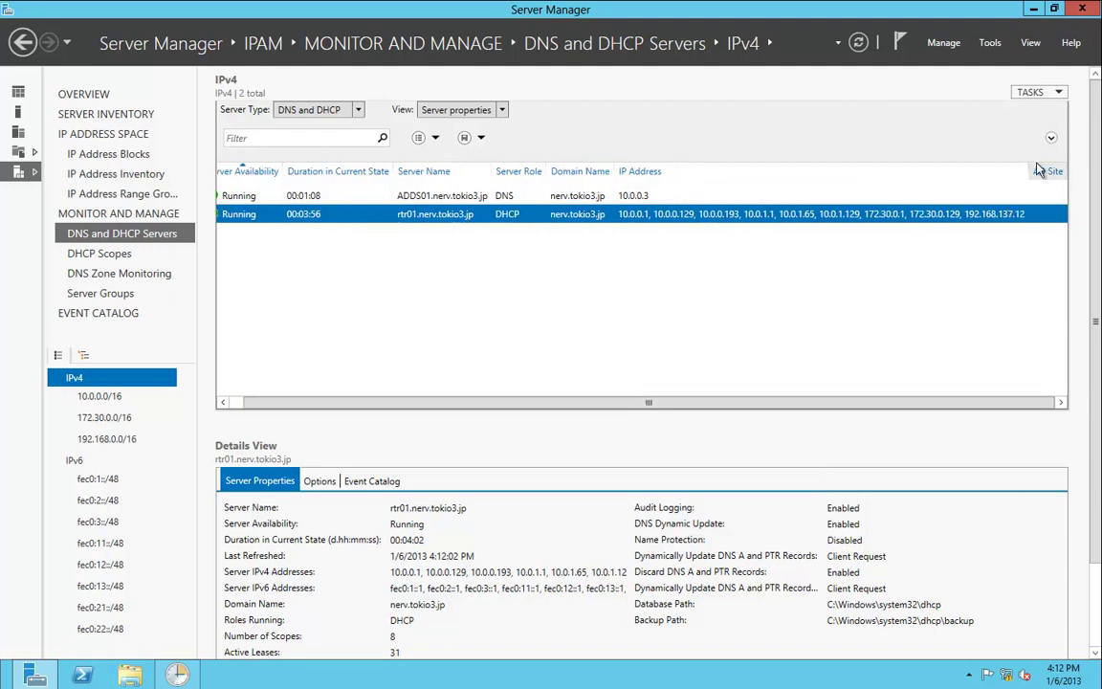
{"action": "left_click_drag", "start_coordinate": [1031, 166], "coordinate": [933, 169]}
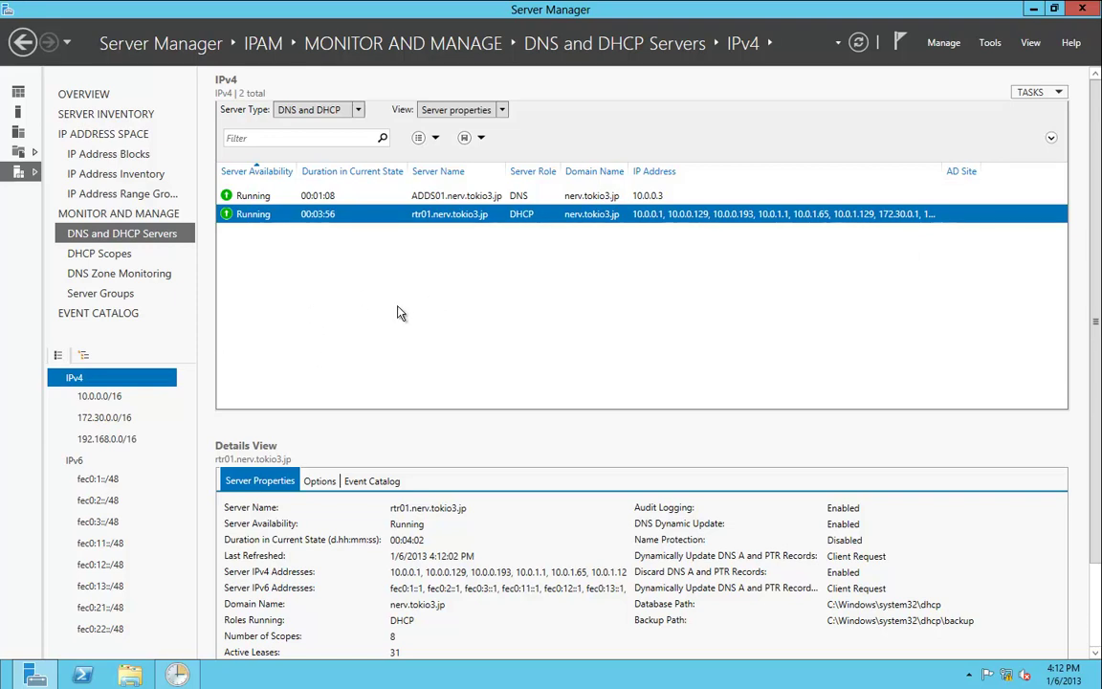
Open the event catalog's IP address tracking by host name and enter webcast05 as the host to track.
{"action": "left_click", "coordinate": [125, 313]}
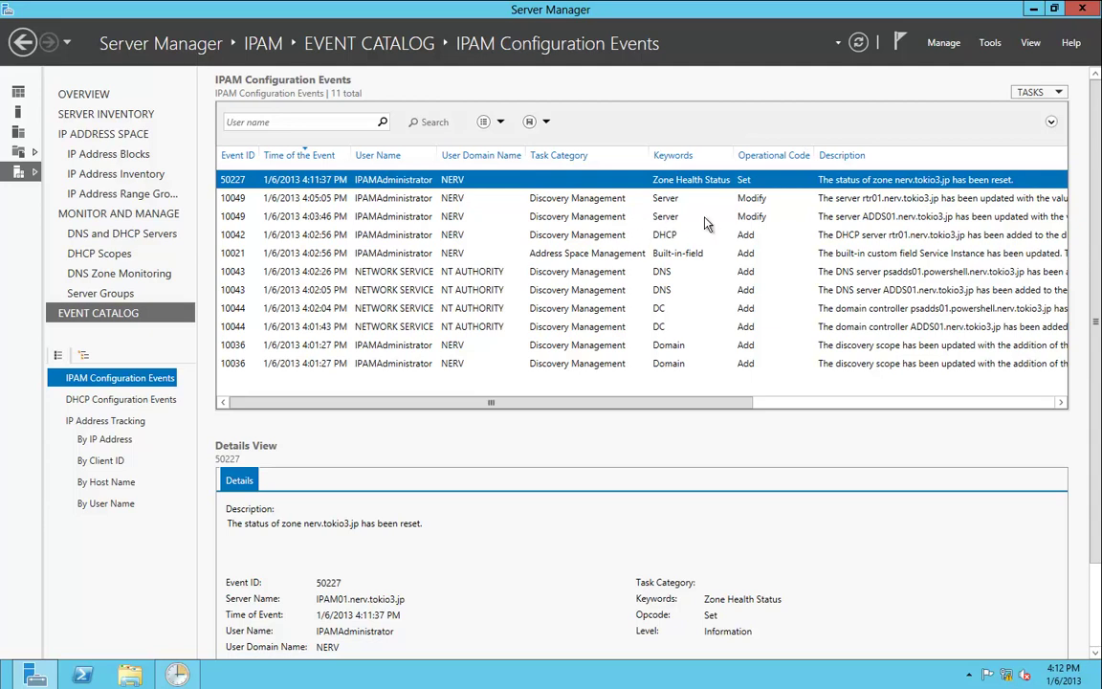
{"action": "left_click", "coordinate": [99, 486]}
{"action": "left_click", "coordinate": [325, 125]}
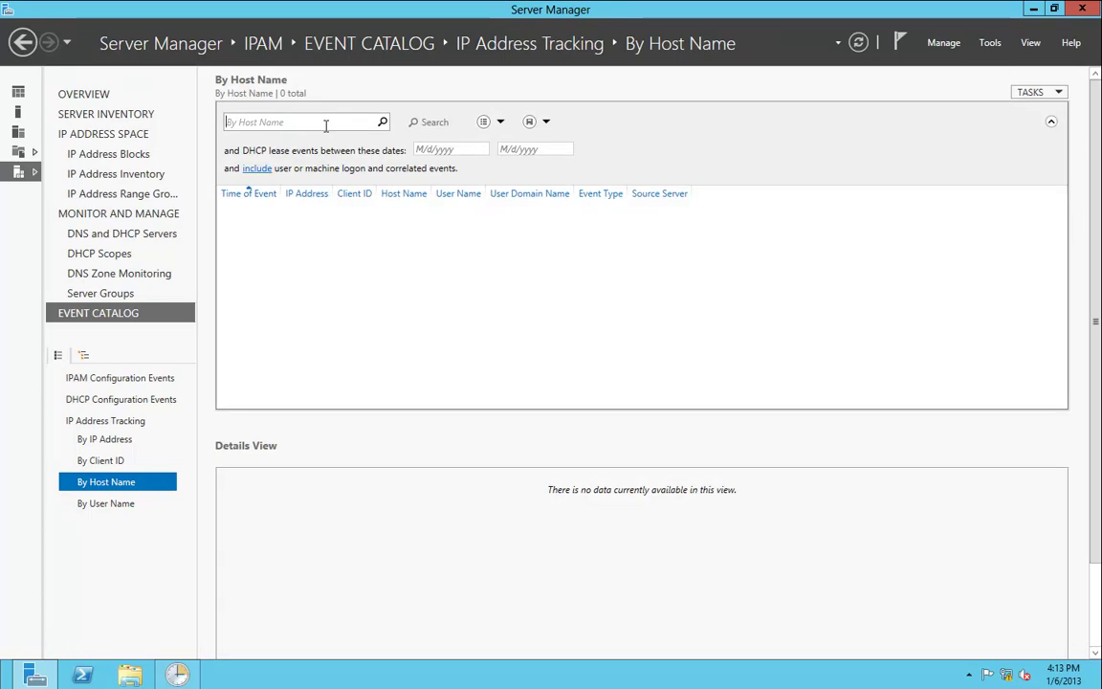
{"action": "type", "text": "webcast05"}
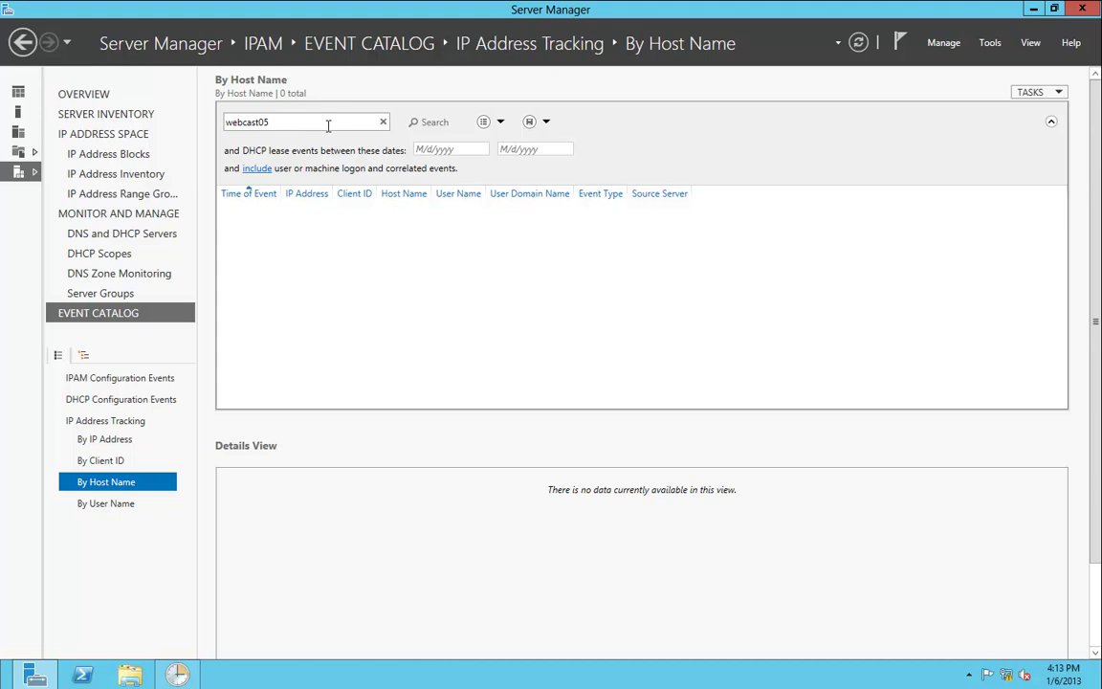
Set the DHCP lease event date range to 01/01/2013 through 01/07/2013 and run the host name search.
{"action": "left_click", "coordinate": [471, 149]}
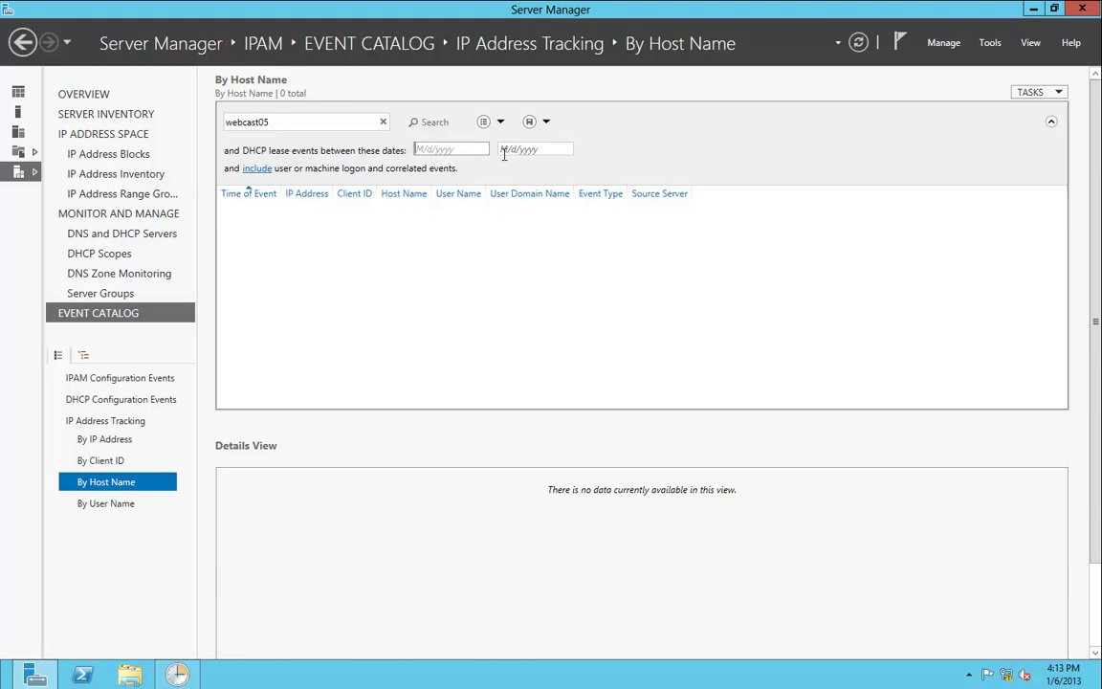
{"action": "type", "text": "01"}
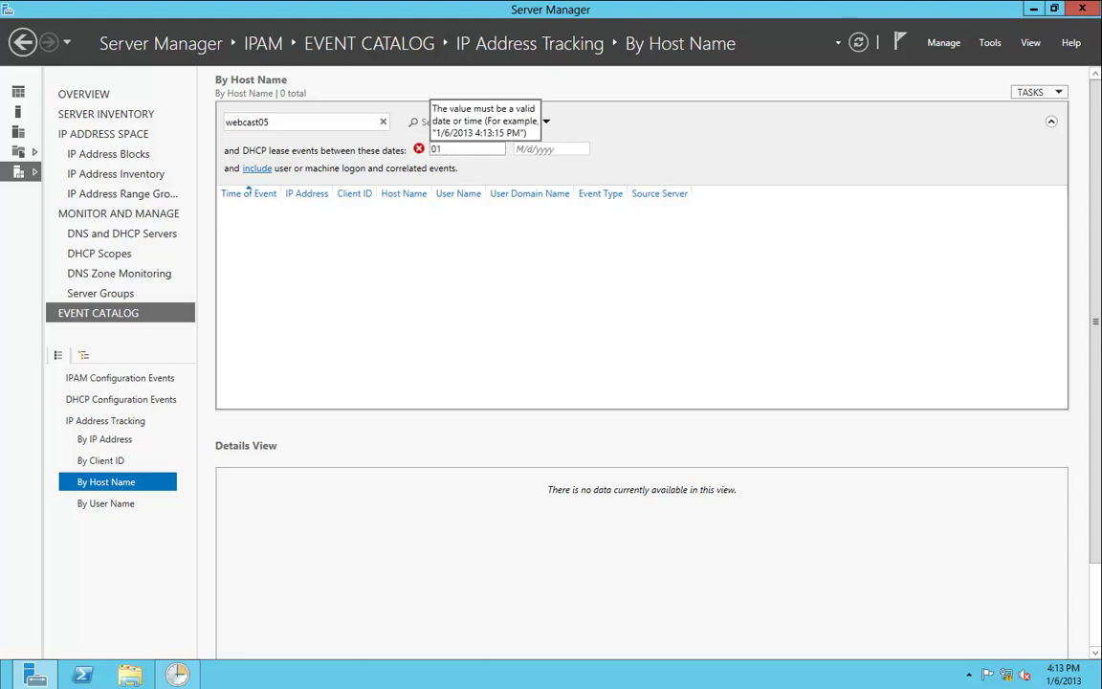
{"action": "type", "text": "/01/2013"}
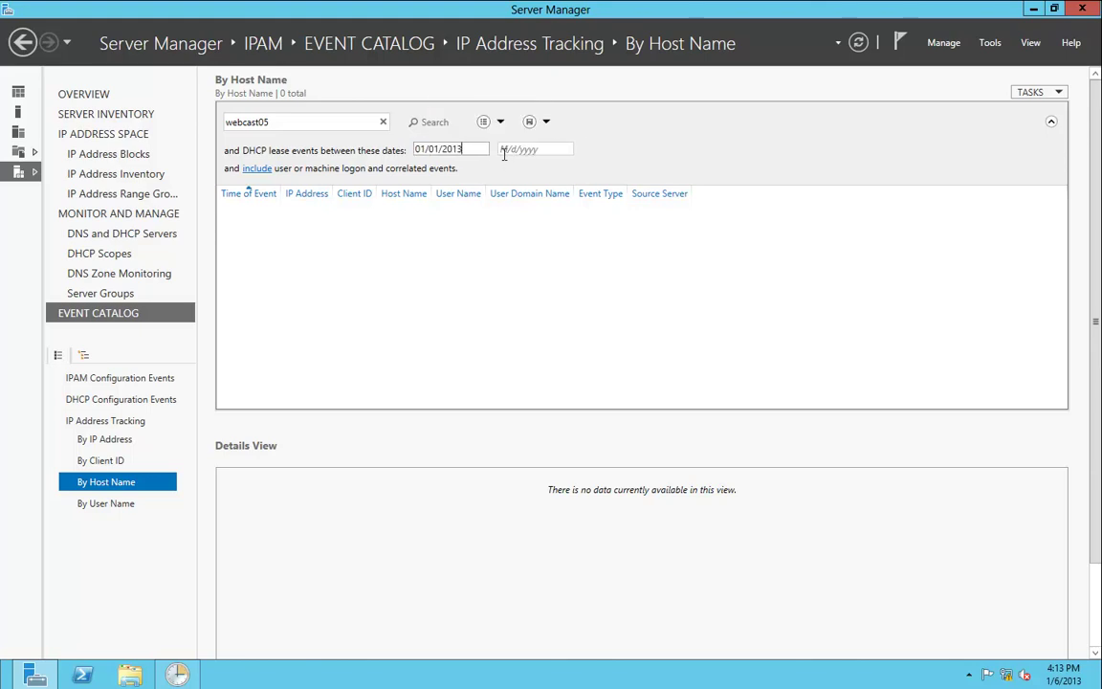
{"action": "left_click", "coordinate": [505, 154]}
{"action": "type", "text": "01"}
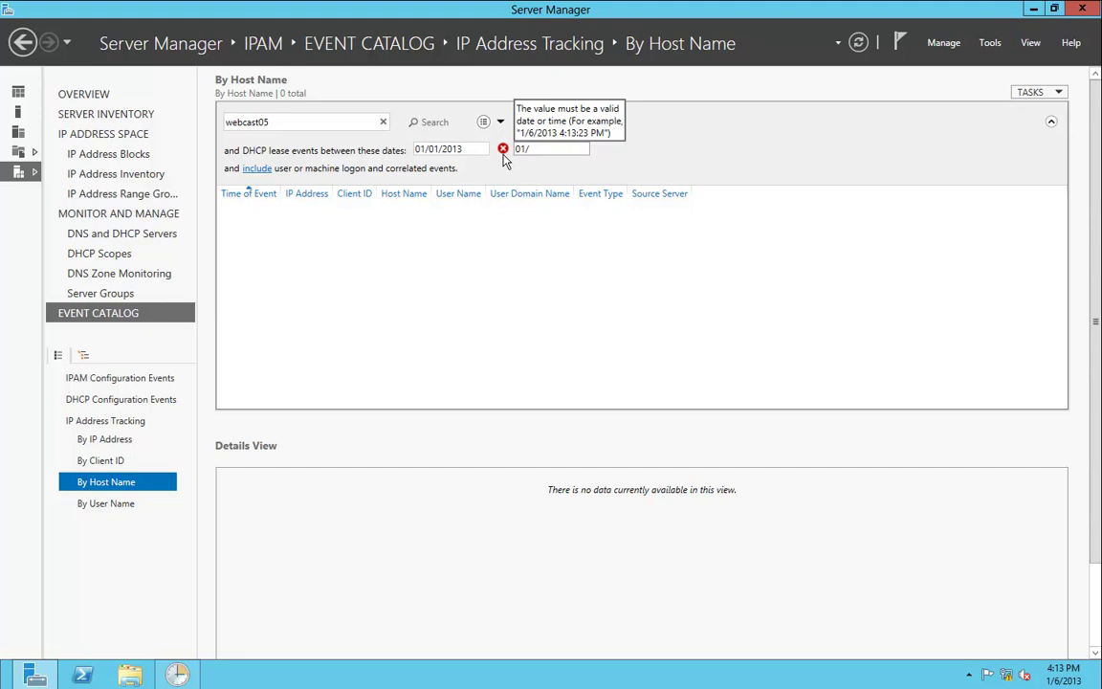
{"action": "type", "text": "/06"}
{"action": "type", "text": "/2013"}
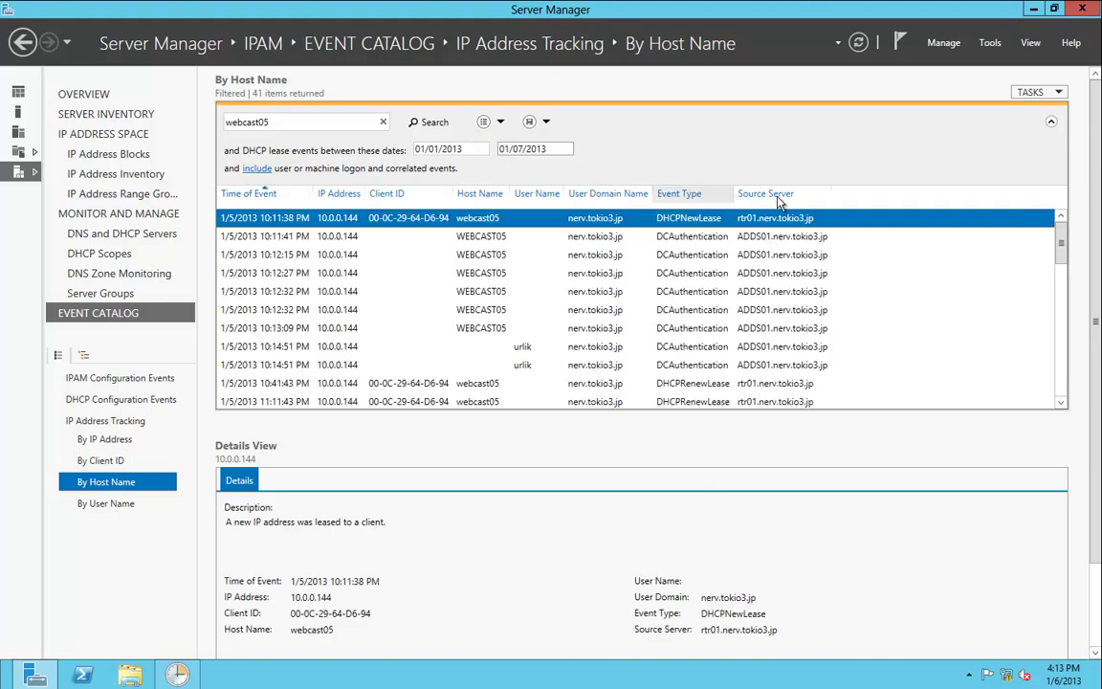
Examine the DHCP lease and domain controller authentication events for webcast05 across the whole result list, checking individual event details.
{"action": "mouse_move", "coordinate": [1067, 247]}
{"action": "left_mouse_down"}
{"action": "mouse_move", "coordinate": [1075, 289]}
{"action": "mouse_move", "coordinate": [1067, 239]}
{"action": "left_mouse_up"}
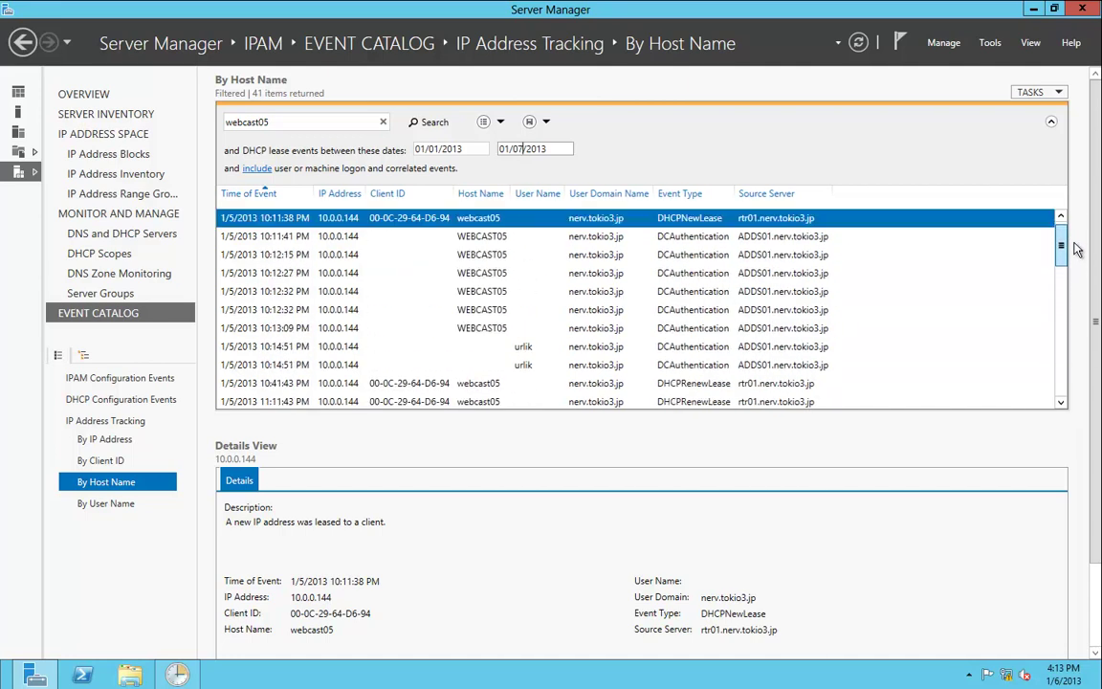
{"action": "left_click", "coordinate": [244, 244]}
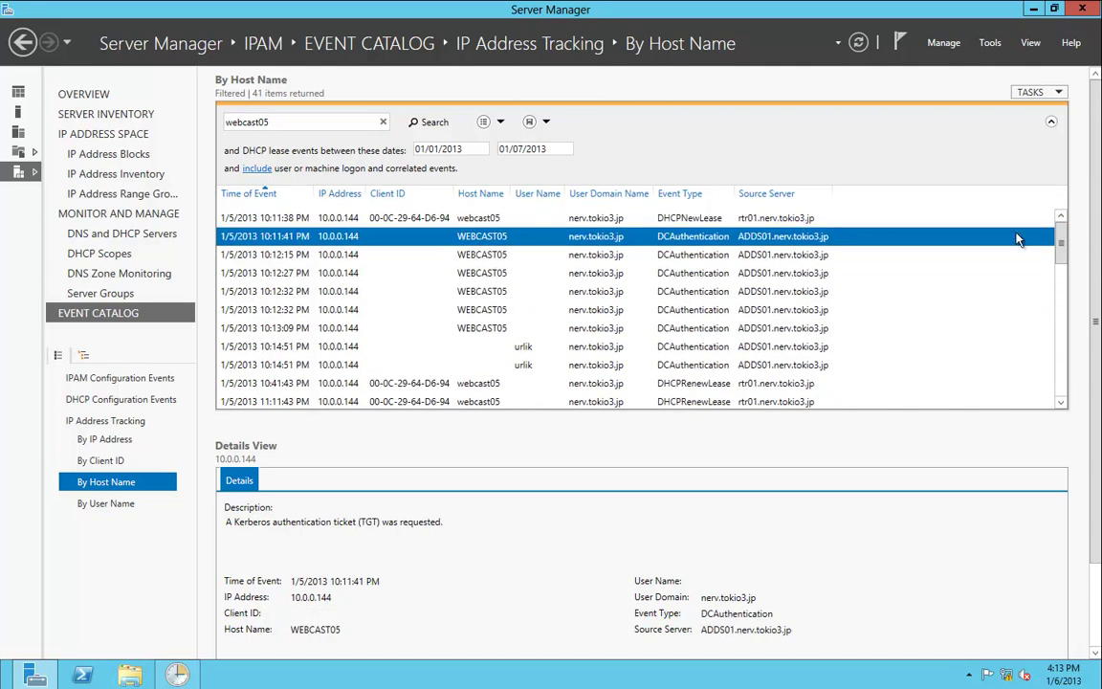
{"action": "left_click_drag", "start_coordinate": [1061, 238], "coordinate": [1064, 373]}
{"action": "left_click", "coordinate": [278, 309]}
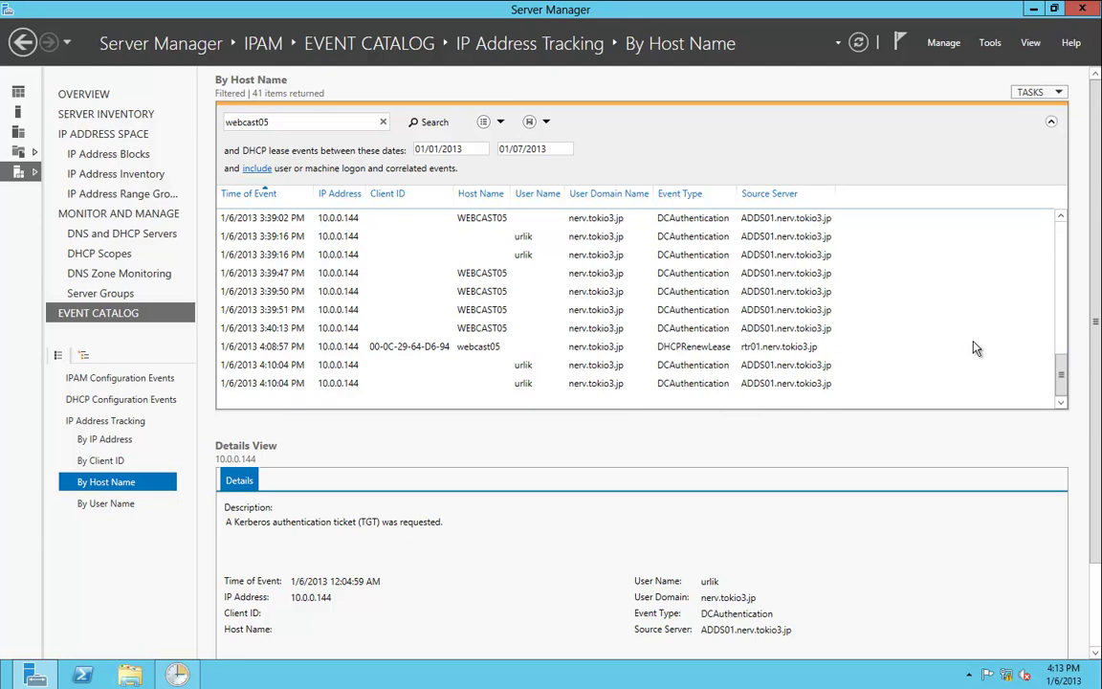
{"action": "left_click_drag", "start_coordinate": [1063, 374], "coordinate": [1062, 246]}
{"action": "left_click", "coordinate": [592, 348]}
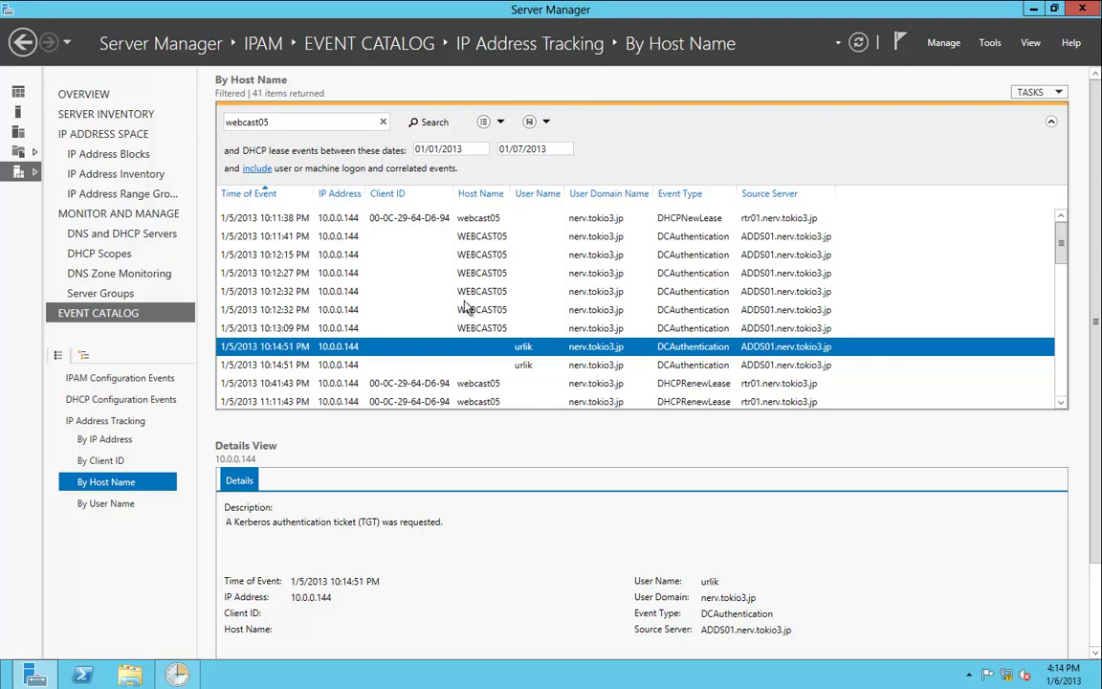
{"action": "left_click_drag", "start_coordinate": [1061, 239], "coordinate": [1062, 375]}
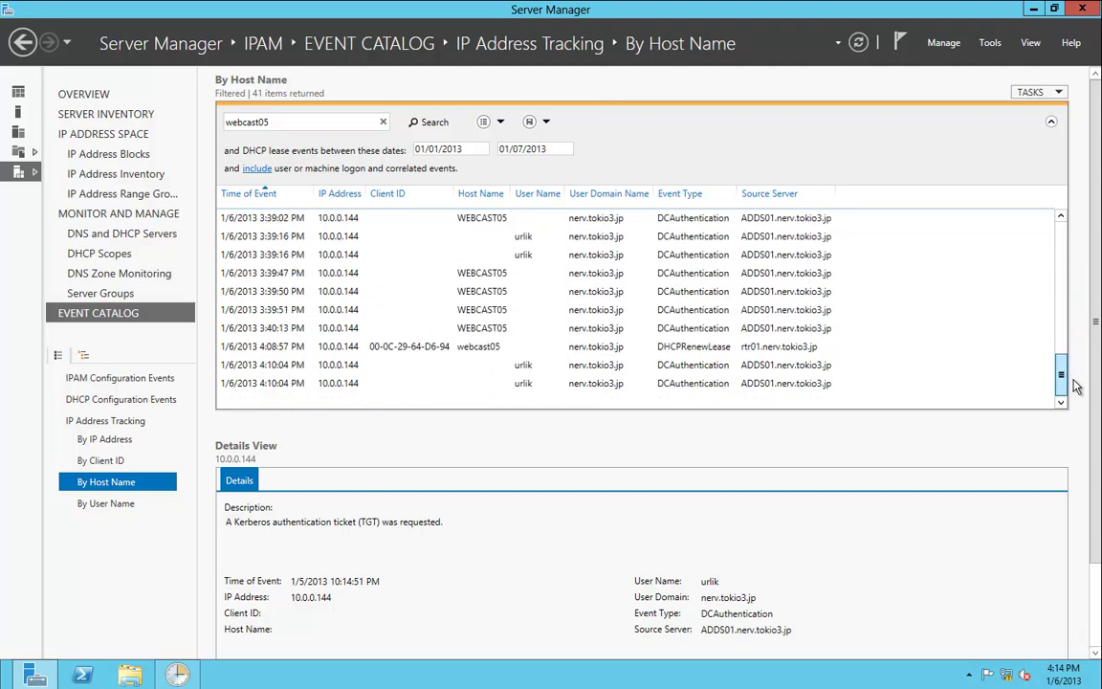
{"action": "left_click", "coordinate": [492, 257]}
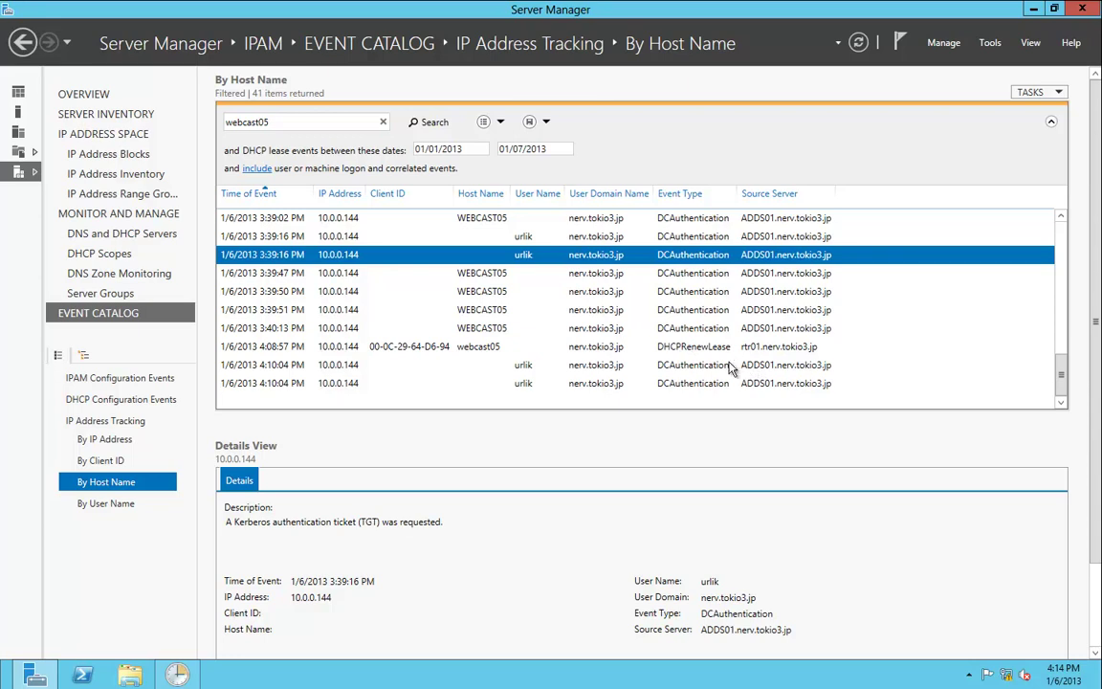
{"action": "left_click", "coordinate": [670, 346]}
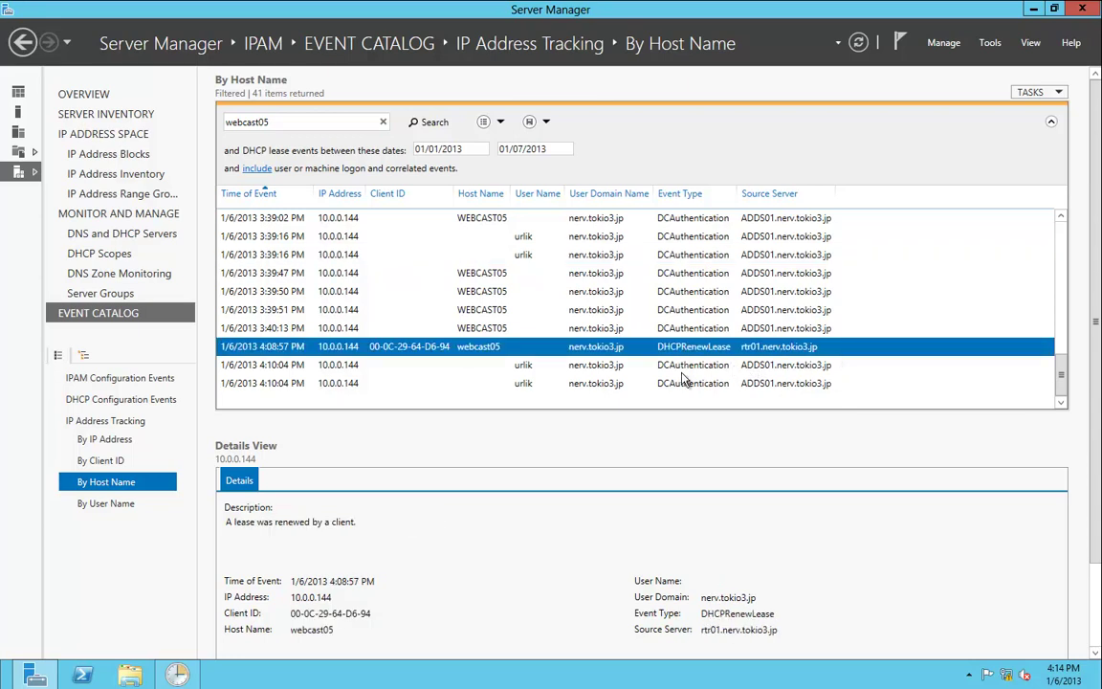
{"action": "left_click_drag", "start_coordinate": [1061, 371], "coordinate": [1073, 285]}
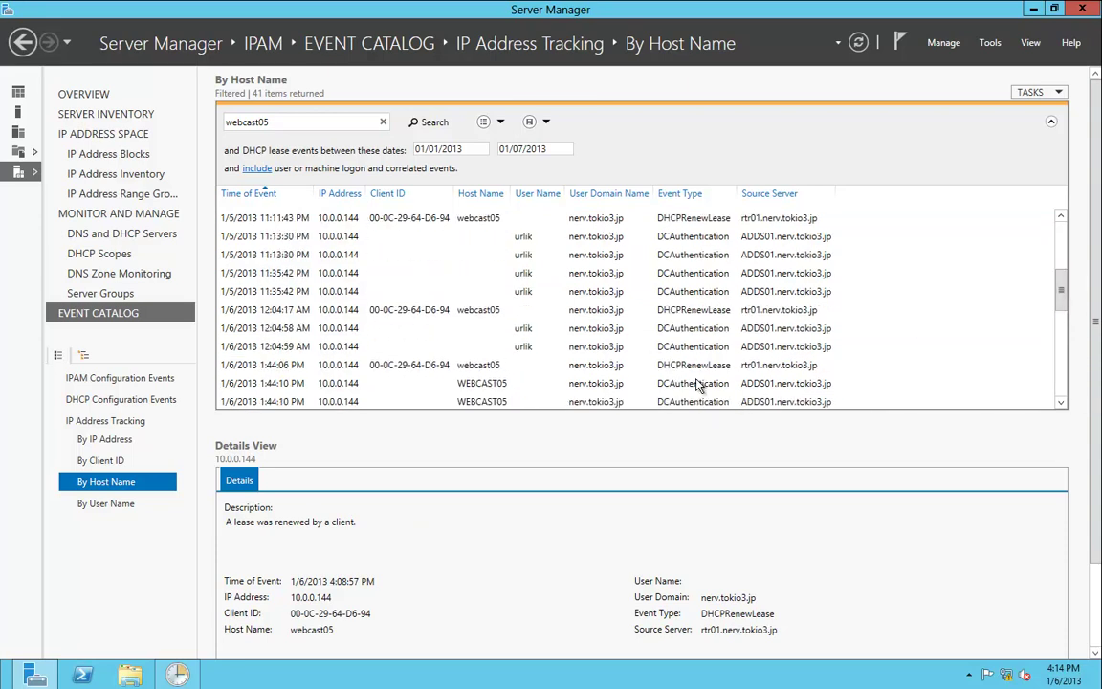
{"action": "left_click_drag", "start_coordinate": [1063, 277], "coordinate": [1074, 378]}
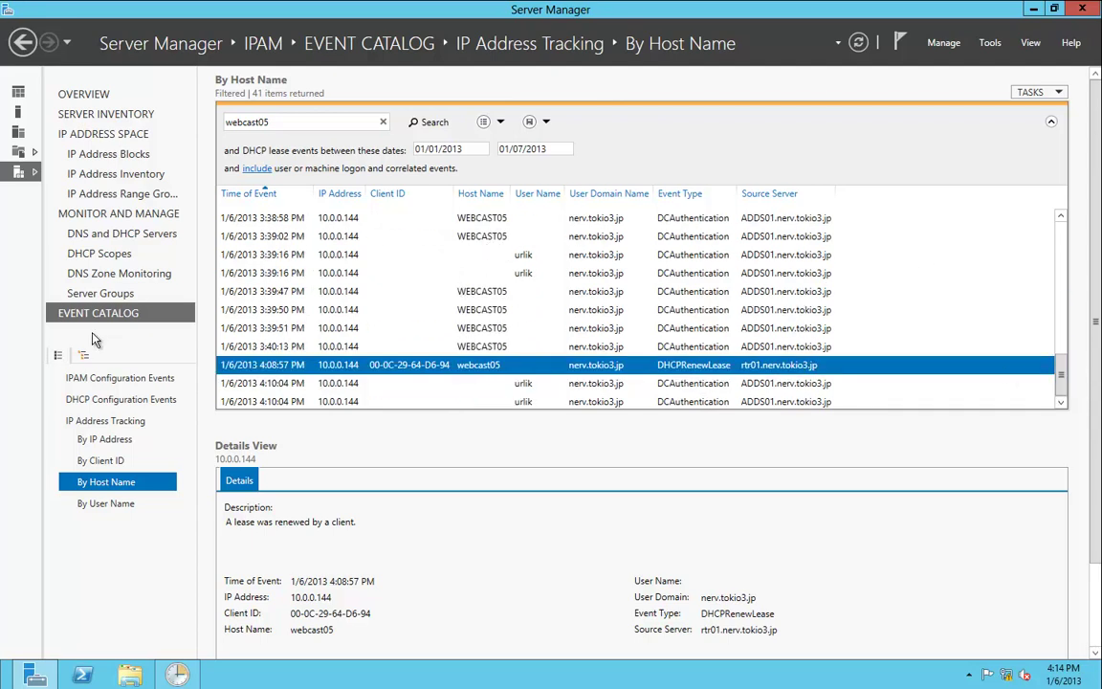
View the IPAM configuration events and tracking overview, and enter the user's logon name for IP address tracking by user name.
{"action": "left_click", "coordinate": [120, 377]}
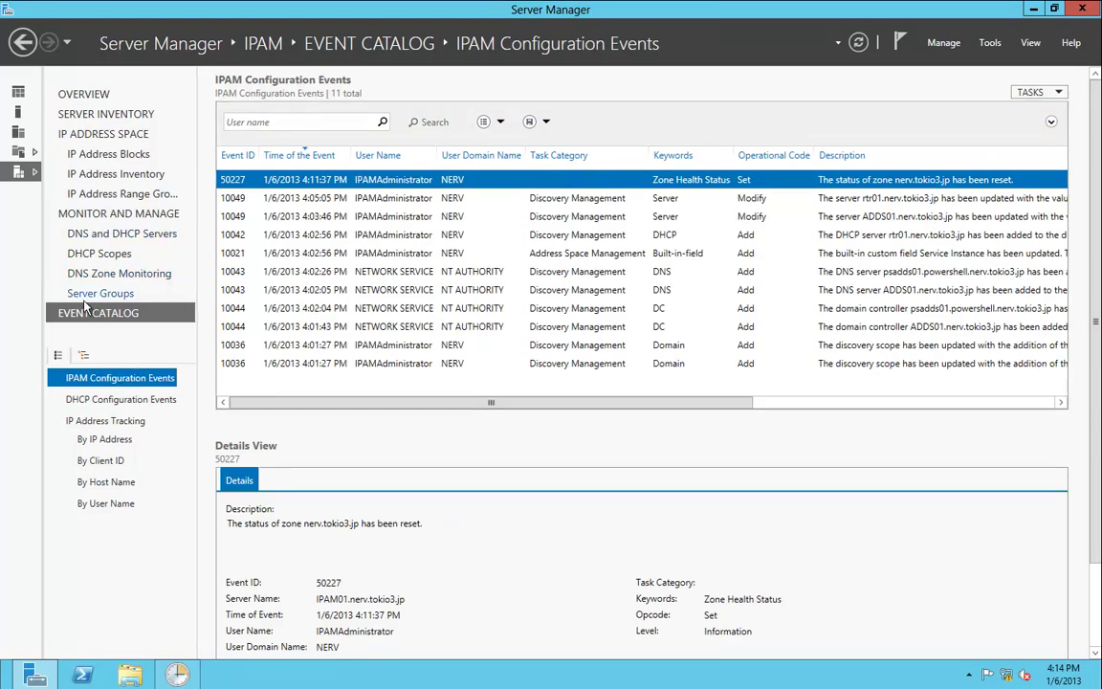
{"action": "left_click", "coordinate": [100, 421]}
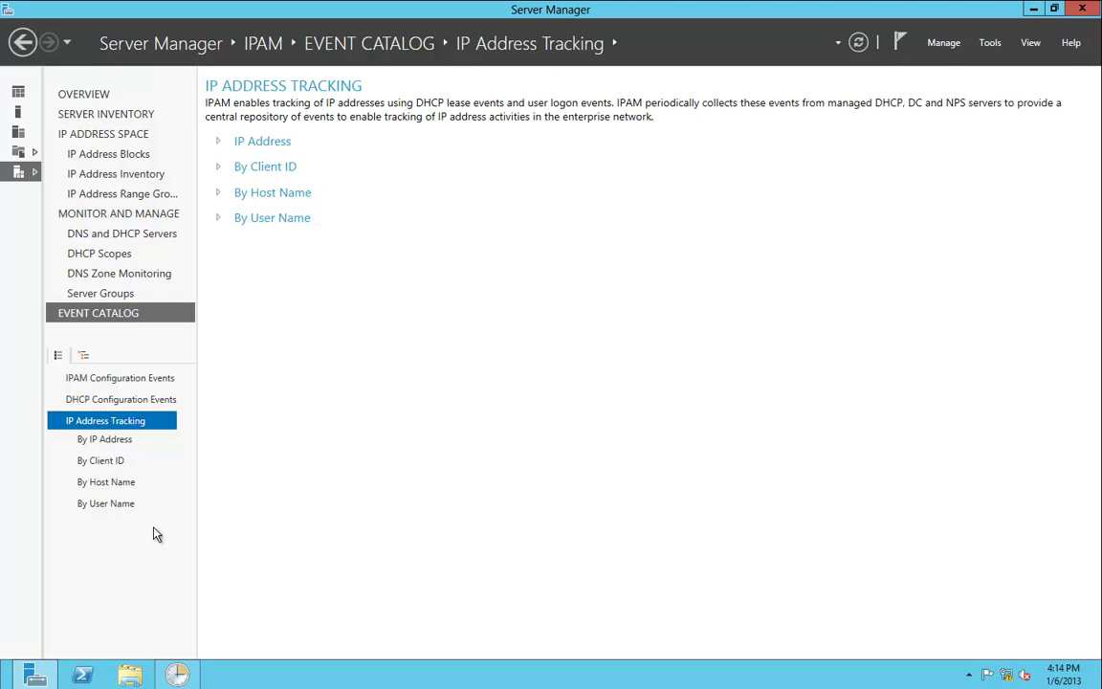
{"action": "left_click", "coordinate": [112, 503]}
{"action": "left_click", "coordinate": [291, 122]}
{"action": "type", "text": "urlik"}
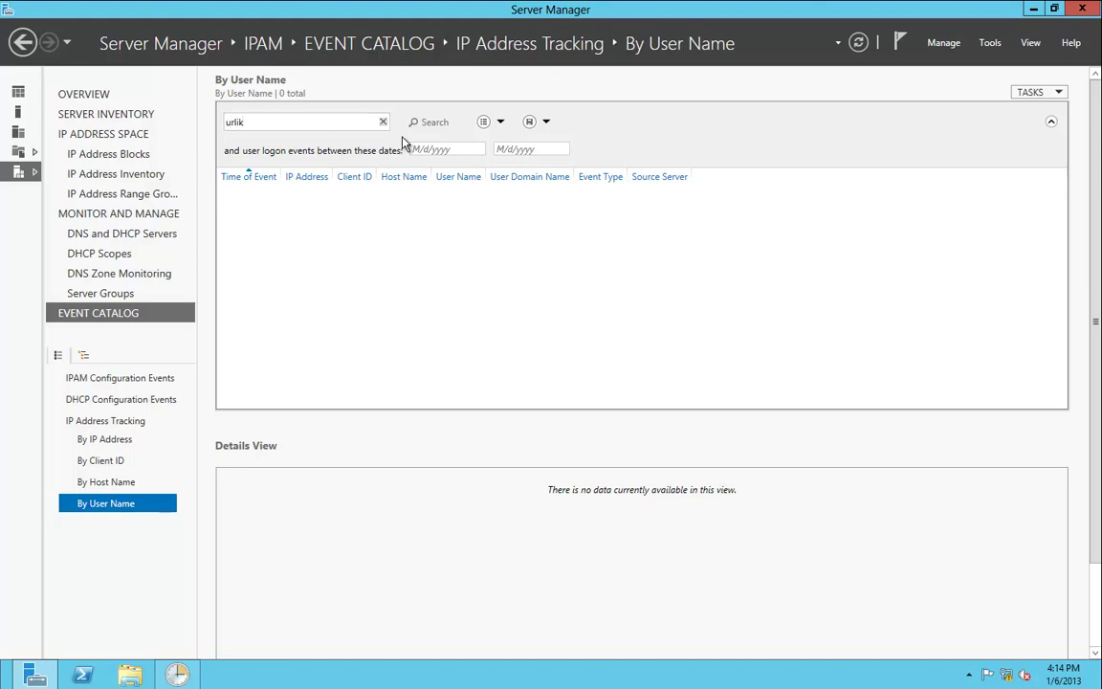
Set the user logon event date range to 01/01/2013 through 01/07/2013 and run the user name search.
{"action": "key", "text": "Tab"}
{"action": "key", "text": "Tab"}
{"action": "key", "text": "Tab"}
{"action": "left_click", "coordinate": [438, 149]}
{"action": "type", "text": "0"}
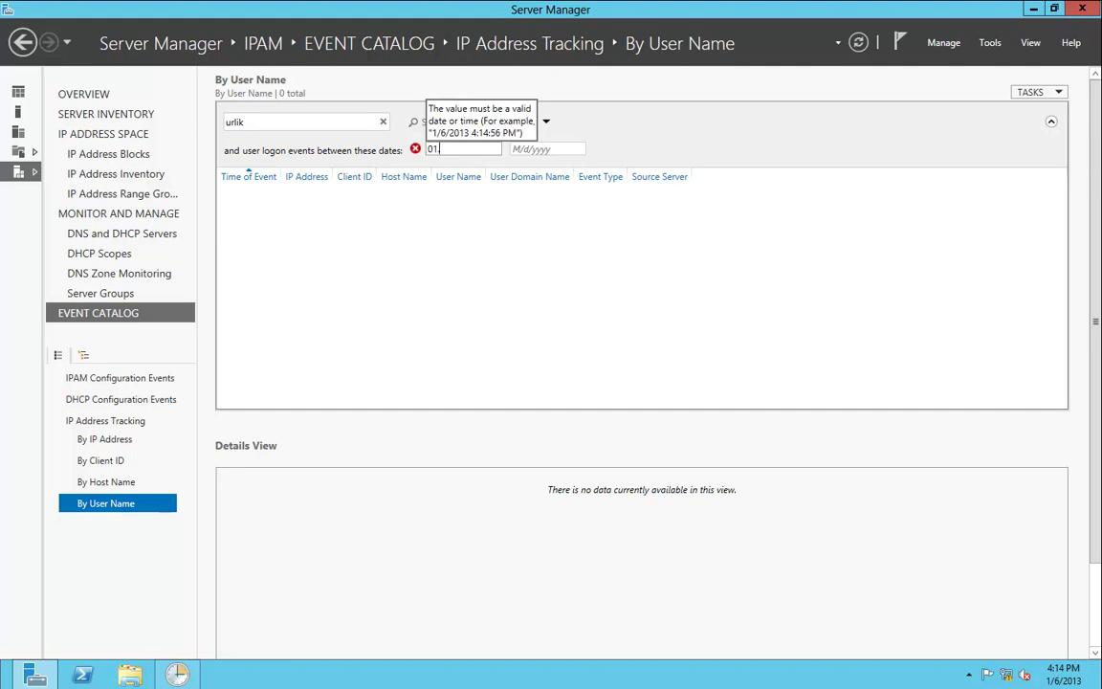
{"action": "type", "text": "1/01/"}
{"action": "key", "text": "Tab"}
{"action": "type", "text": "01/07/2013"}
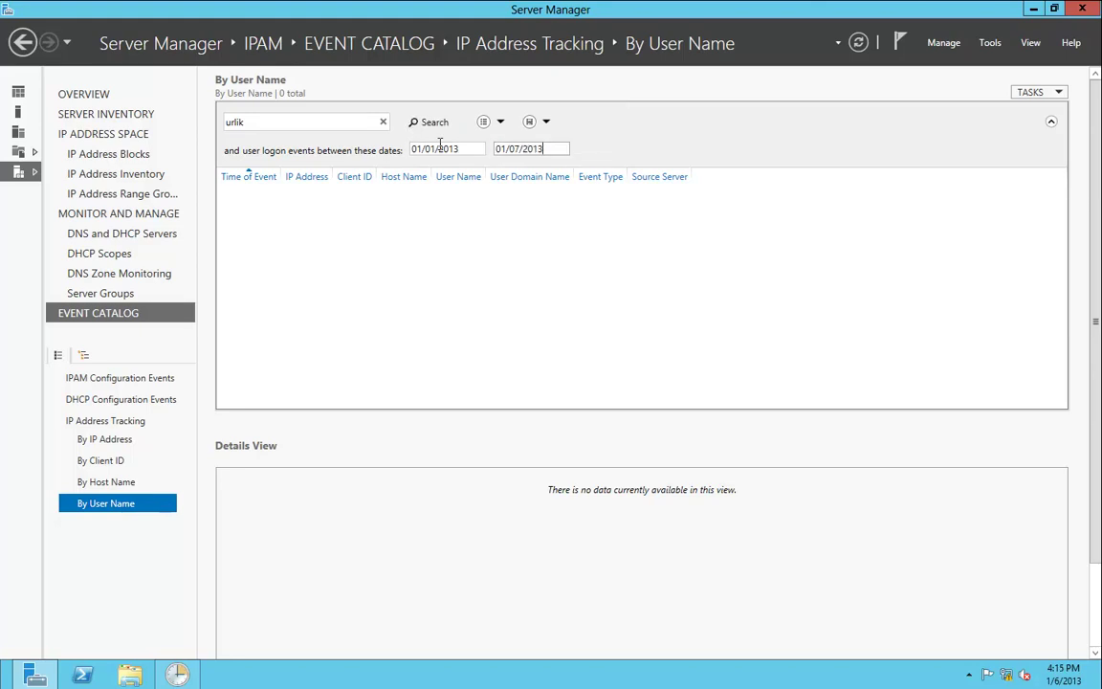
{"action": "left_click", "coordinate": [418, 126]}
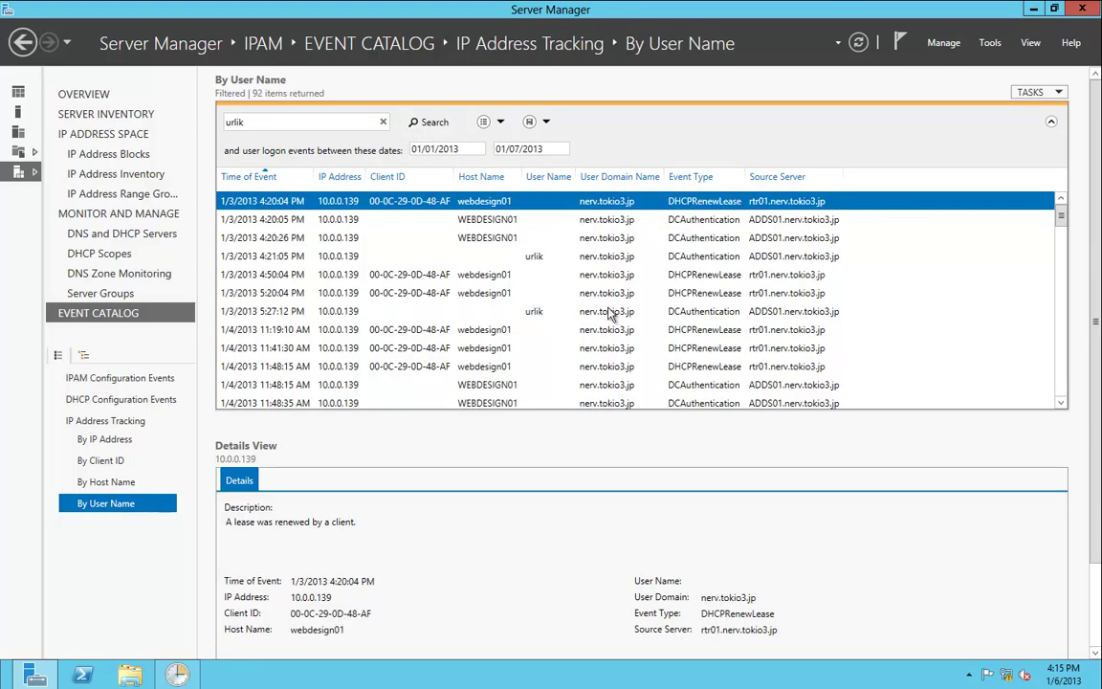
Examine the returned user tracking events, comparing the details of a lease renewal, a user authentication and a WEBDESIGN01 authentication.
{"action": "left_click_drag", "start_coordinate": [1060, 216], "coordinate": [1061, 261]}
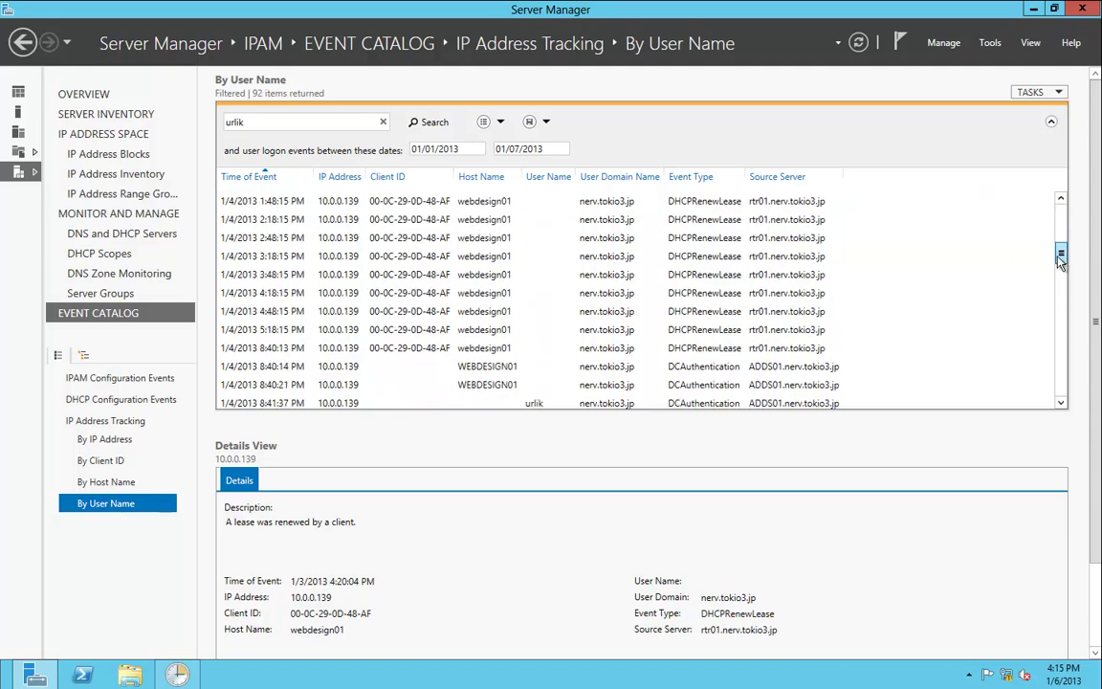
{"action": "left_click", "coordinate": [643, 331]}
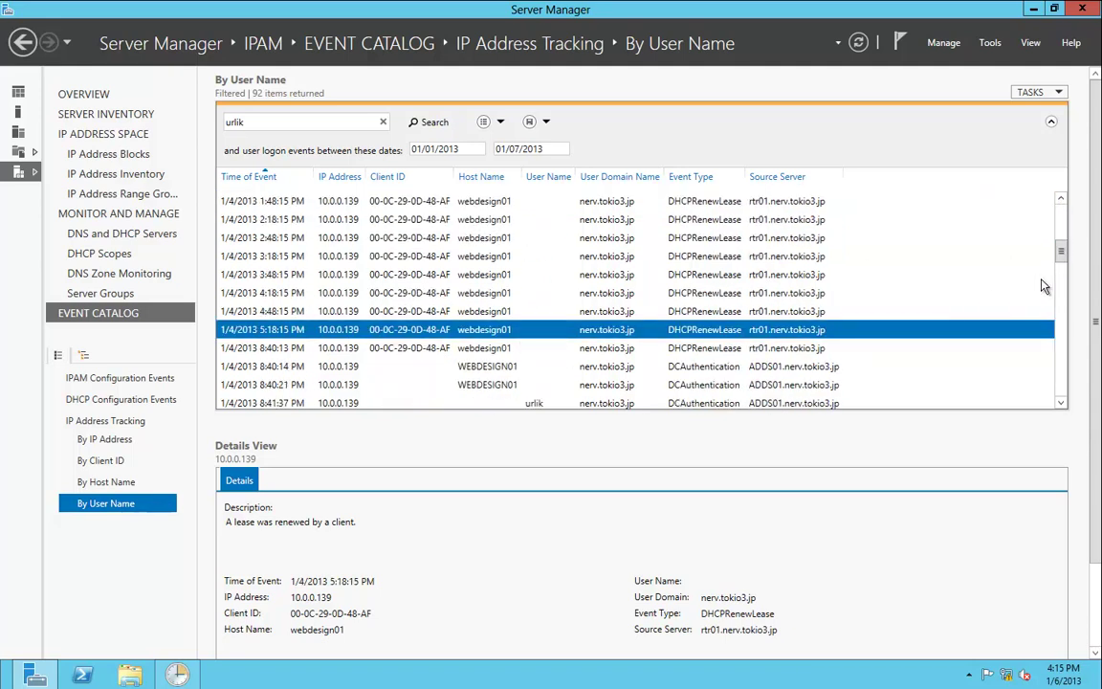
{"action": "scroll", "coordinate": [1063, 276], "scroll_direction": "down", "scroll_amount": 1}
{"action": "left_click_drag", "start_coordinate": [1060, 292], "coordinate": [1059, 216]}
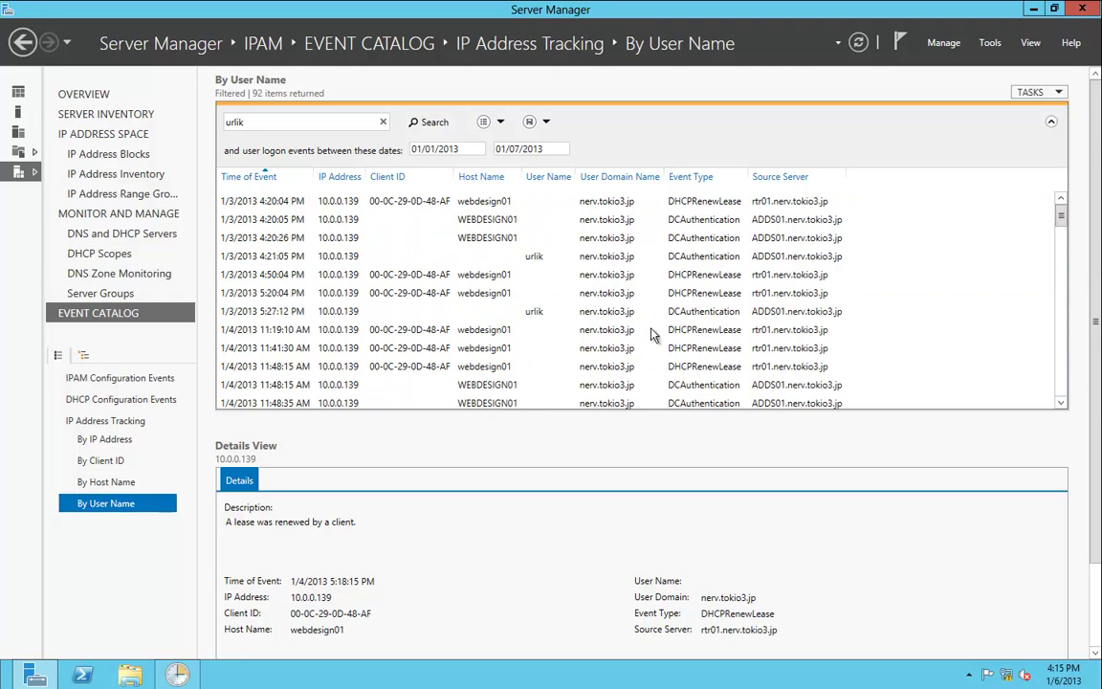
{"action": "left_click", "coordinate": [558, 256]}
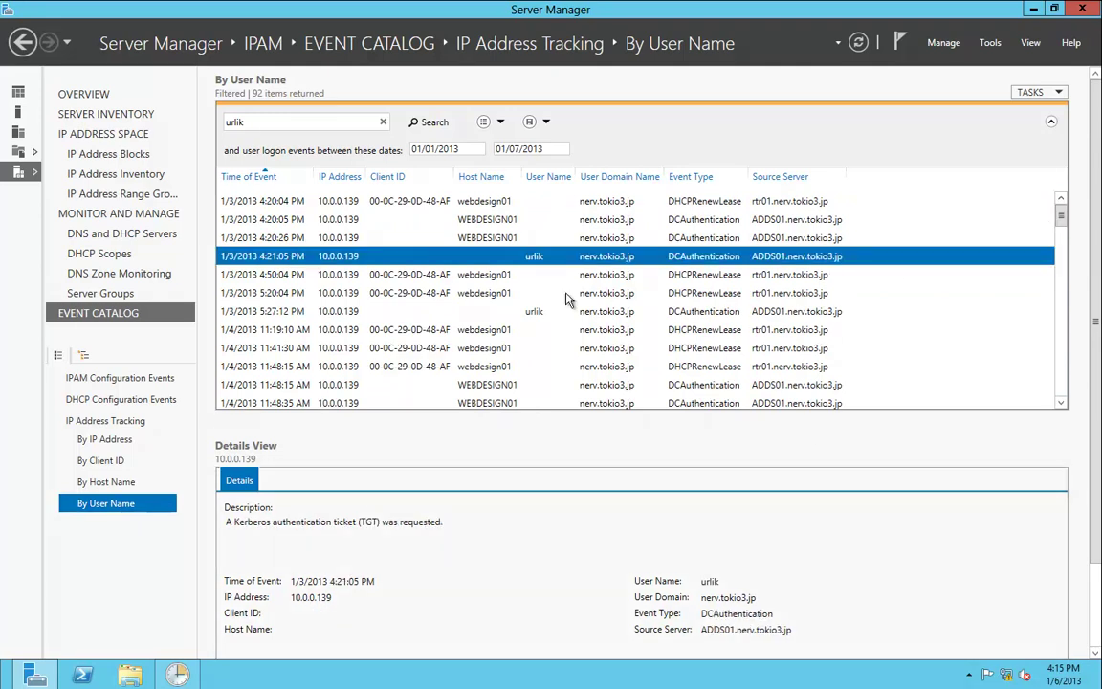
{"action": "left_click", "coordinate": [421, 219]}
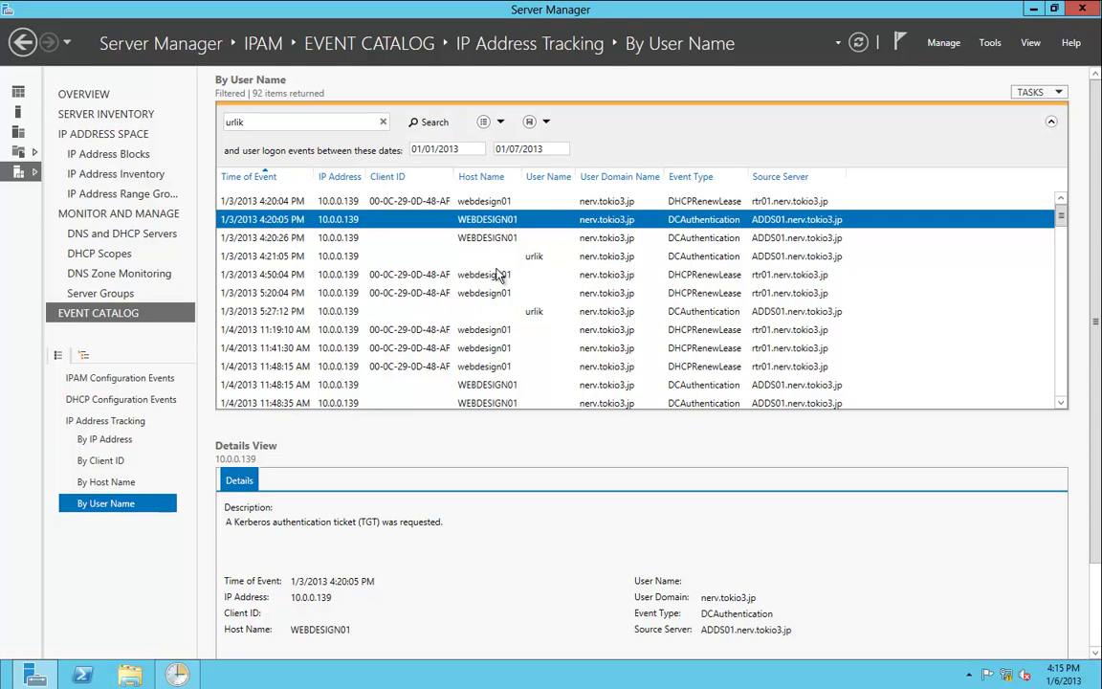
Go back to the IPAM overview and display the IPv6 global address space under the IP address blocks.
{"action": "left_click", "coordinate": [84, 94]}
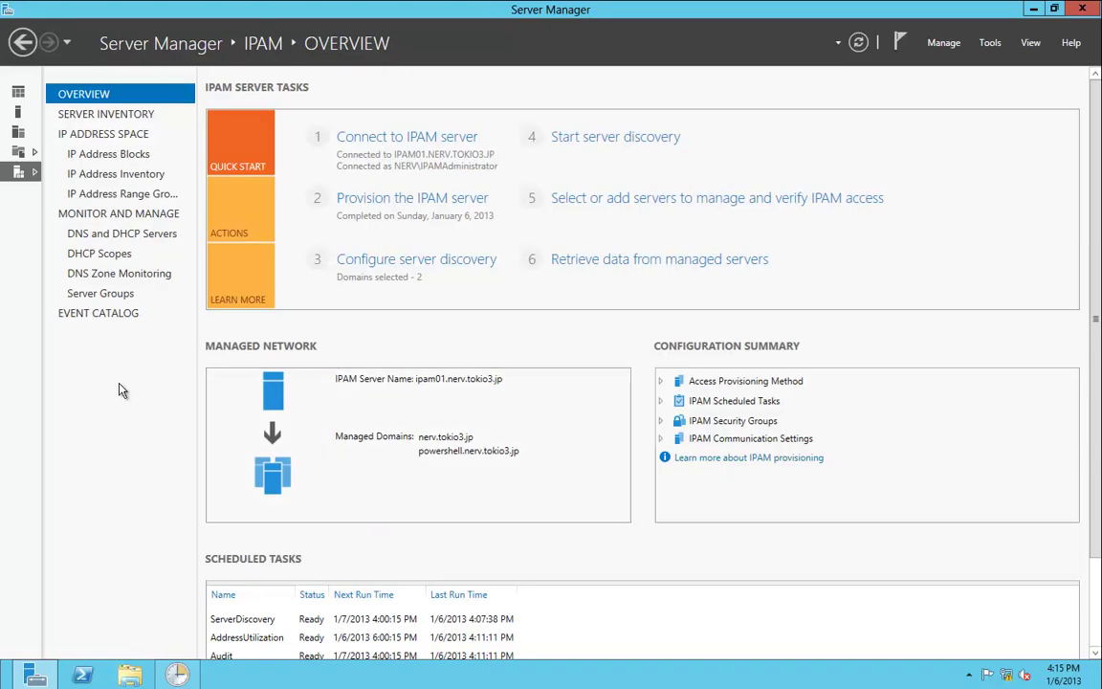
{"action": "left_click", "coordinate": [107, 153]}
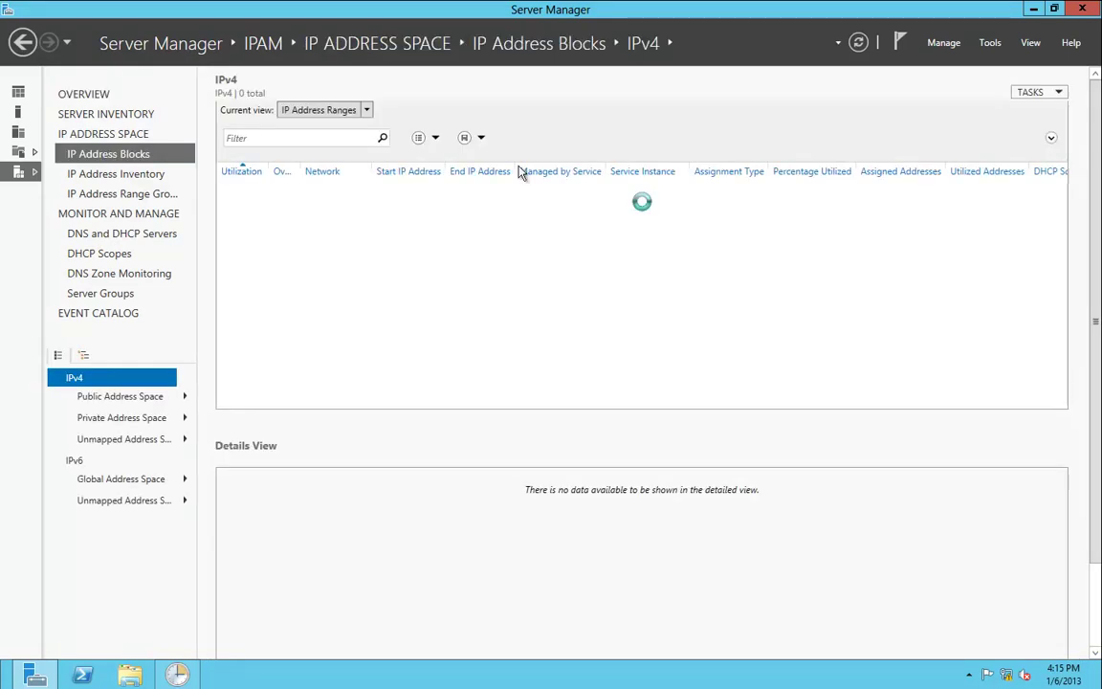
{"action": "left_click", "coordinate": [116, 482]}
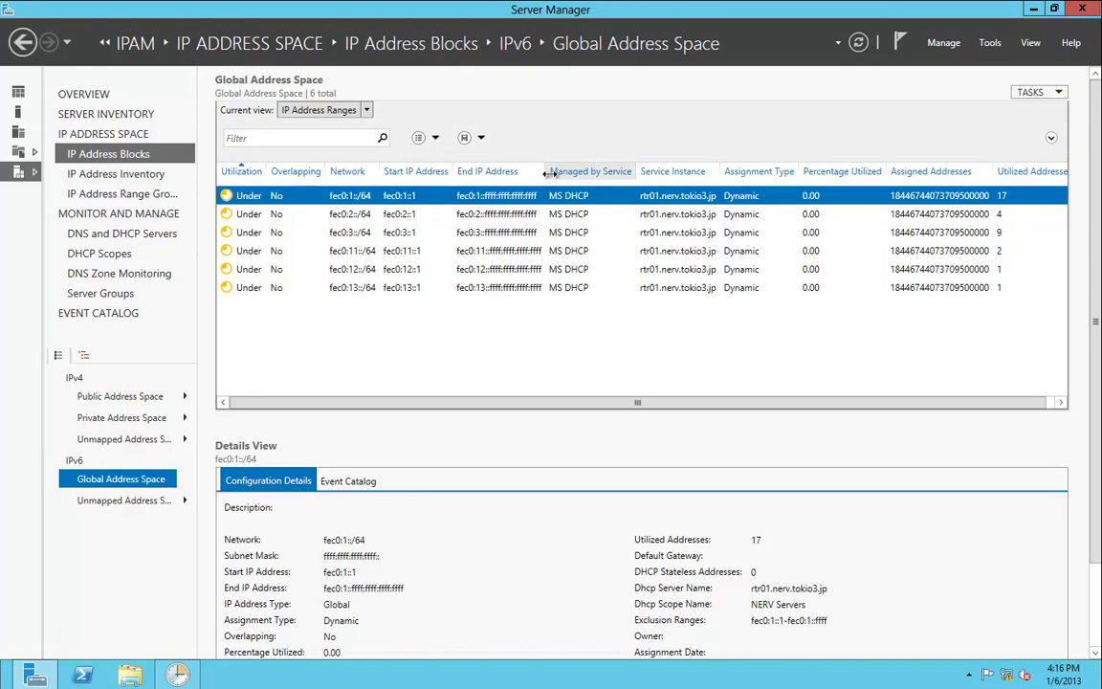
Widen the End IP Address column and display the configuration details of the fec0:3::/64 range.
{"action": "left_click_drag", "start_coordinate": [551, 173], "coordinate": [557, 172]}
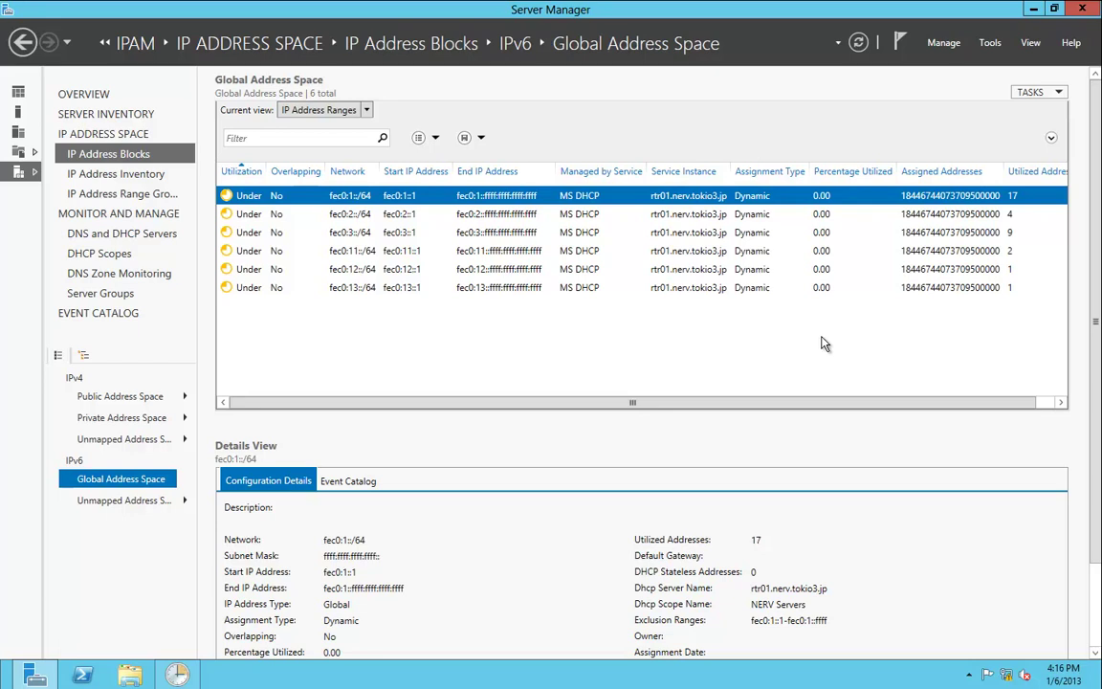
{"action": "left_click", "coordinate": [478, 234]}
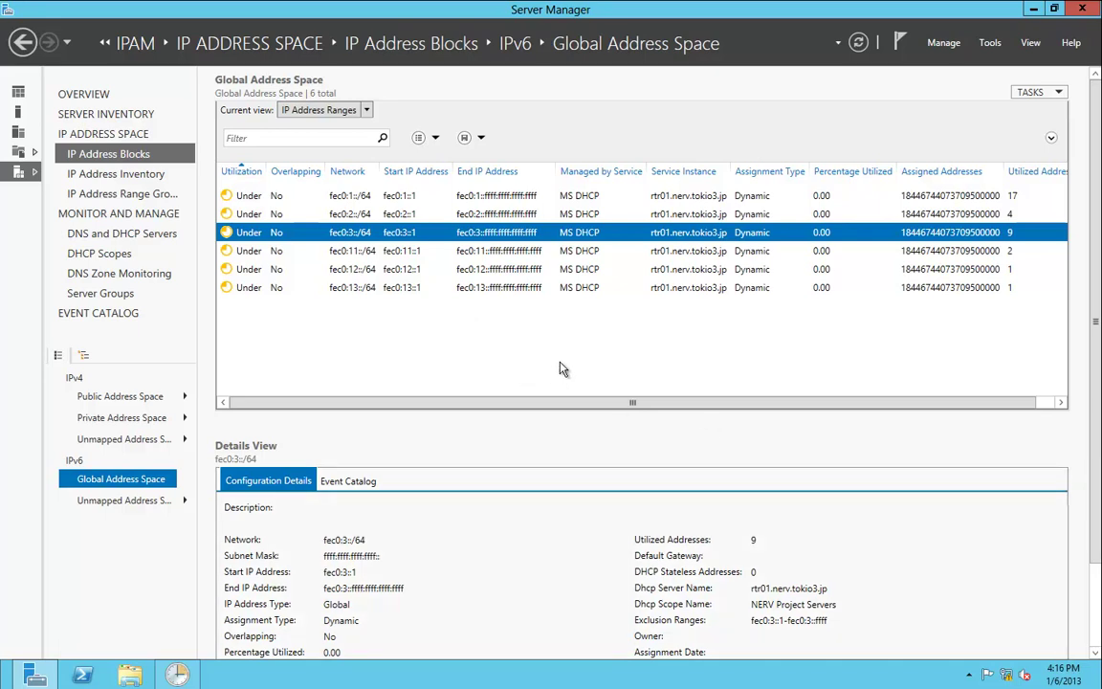
{"action": "left_click", "coordinate": [1007, 675]}
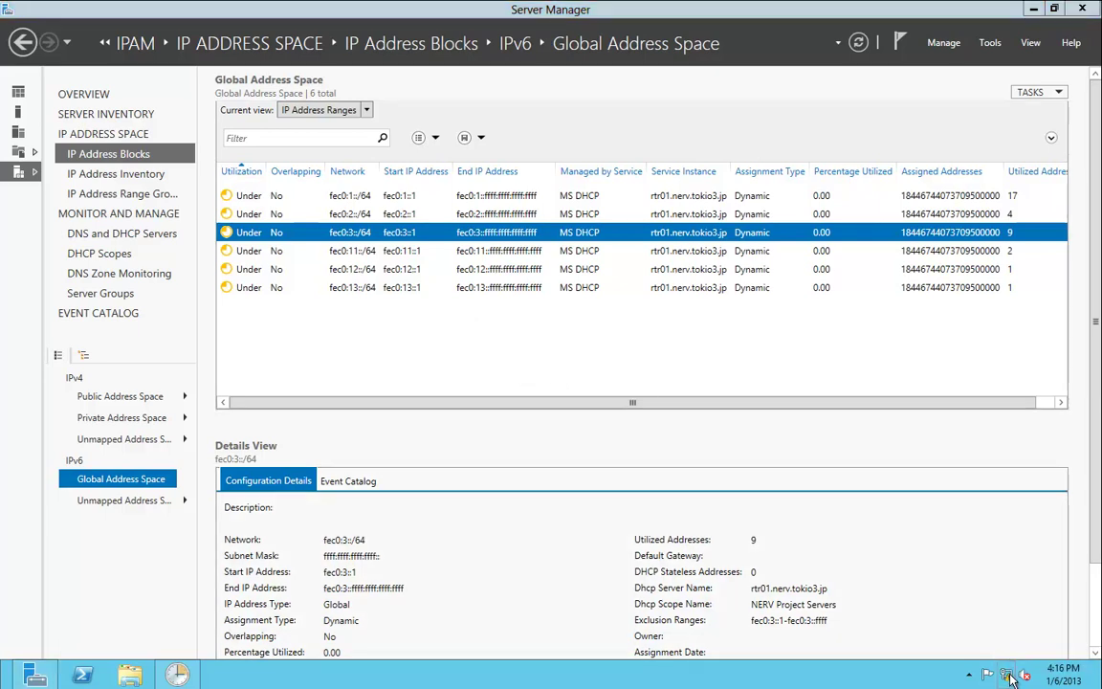
{"action": "left_click", "coordinate": [561, 317]}
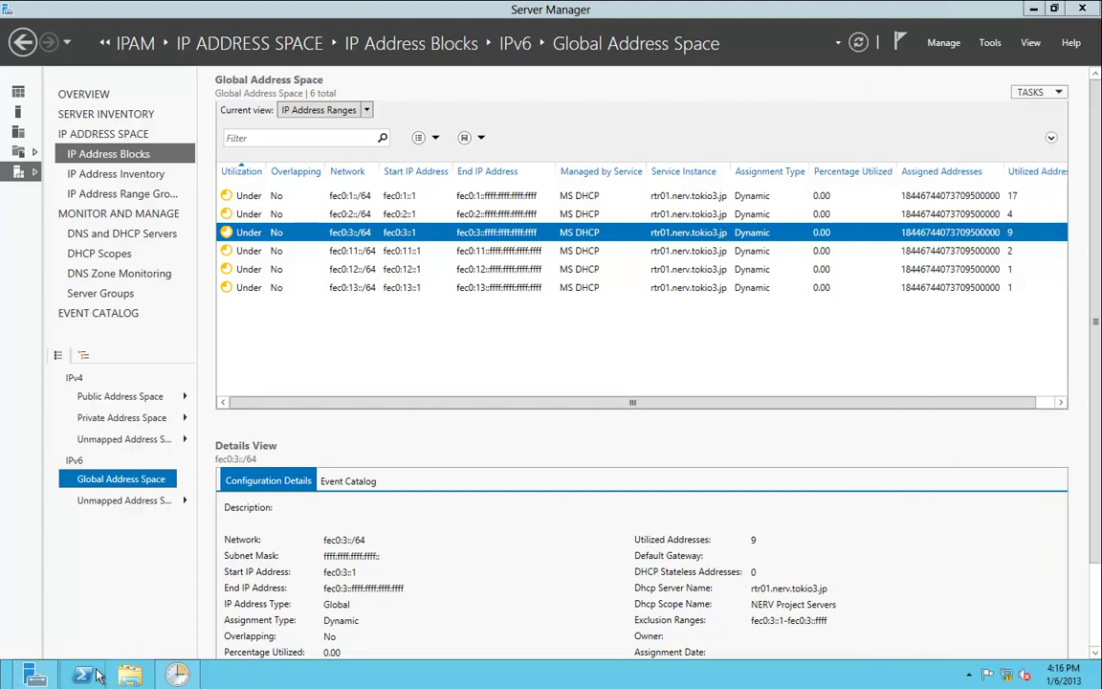
Switch to Windows PowerShell and run ipconfig.exe to list the network adapter configuration.
{"action": "left_click_drag", "start_coordinate": [447, 227], "coordinate": [539, 229]}
{"action": "type", "text": "ipcon"}
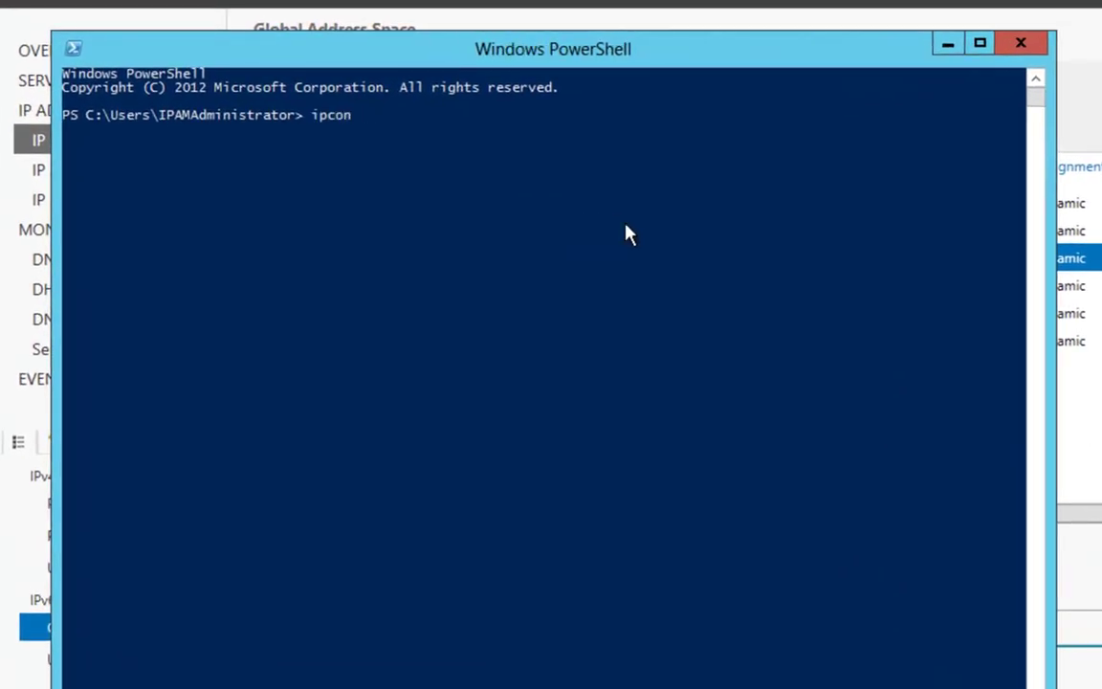
{"action": "key", "text": "Tab"}
{"action": "key", "text": "Return"}
{"action": "key", "text": "Up"}
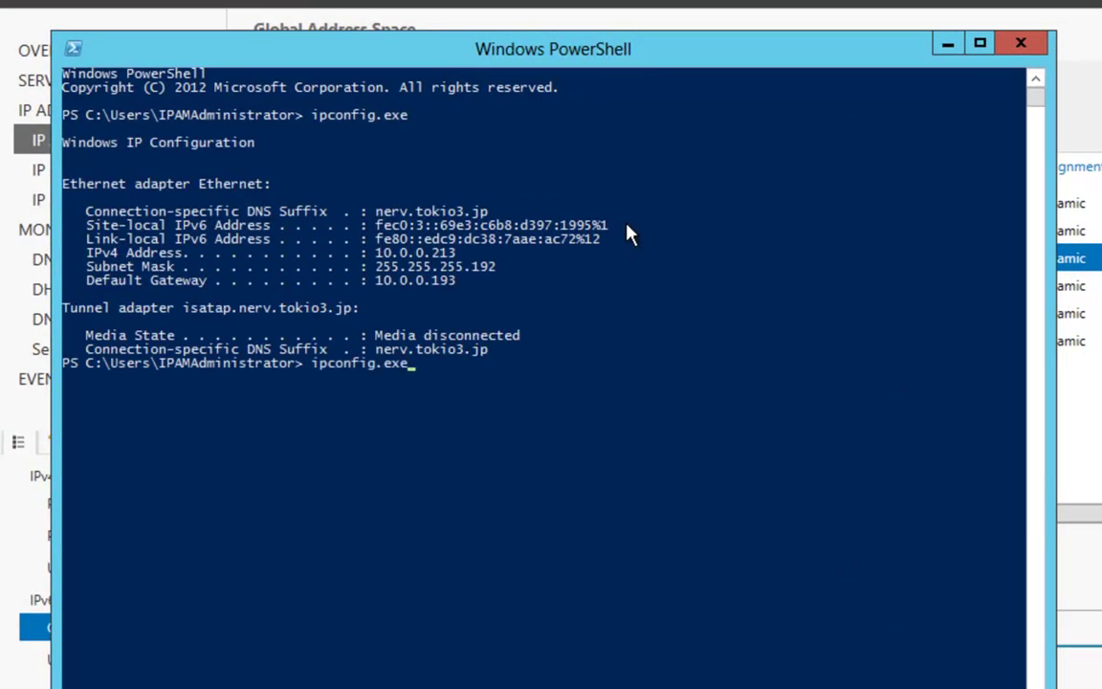
Highlight the site-local IPv6 address and the link-local IPv6 address in the ipconfig output, and minimize the PowerShell window.
{"action": "left_click_drag", "start_coordinate": [608, 226], "coordinate": [84, 247]}
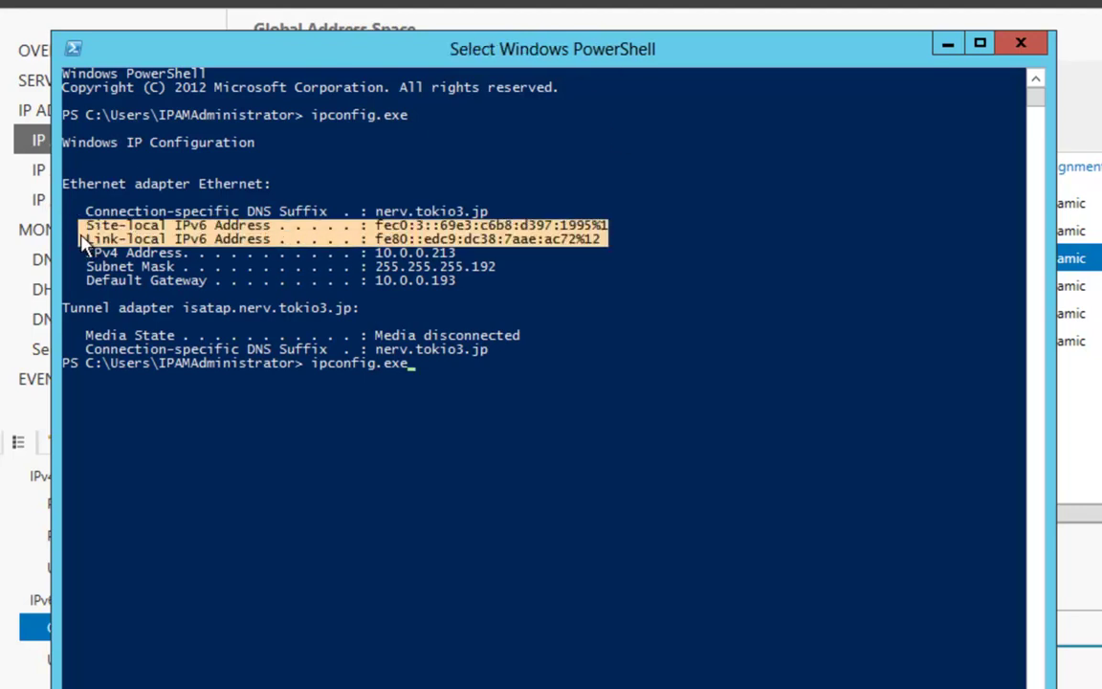
{"action": "left_click", "coordinate": [393, 226]}
{"action": "left_click_drag", "start_coordinate": [375, 228], "coordinate": [580, 228]}
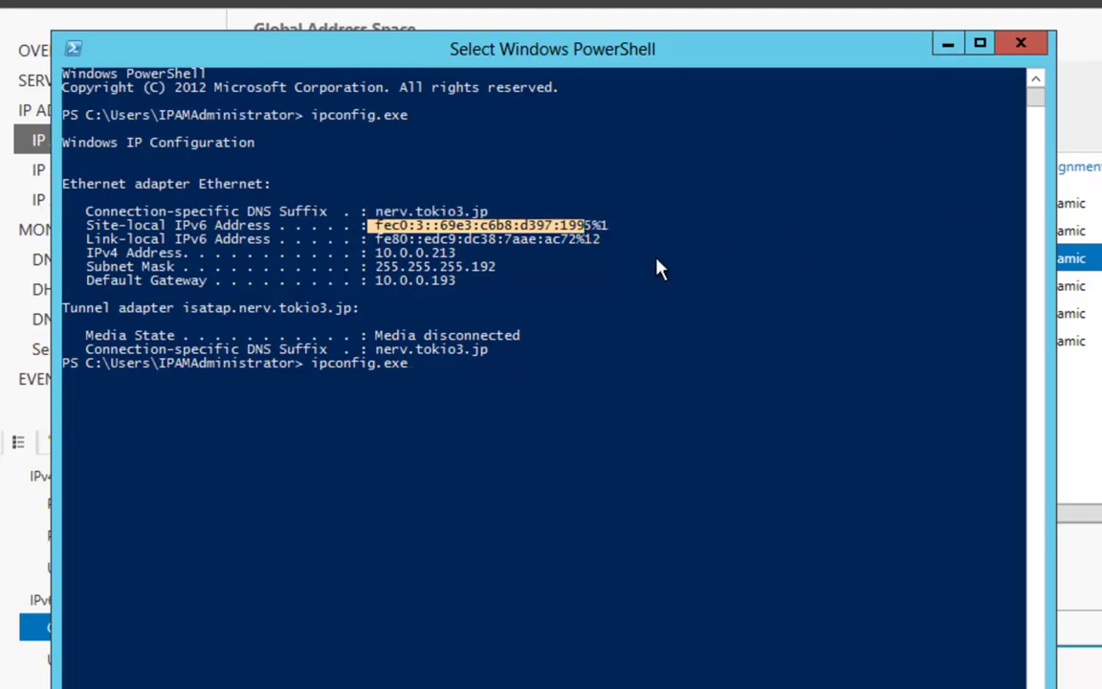
{"action": "left_click_drag", "start_coordinate": [376, 239], "coordinate": [603, 245]}
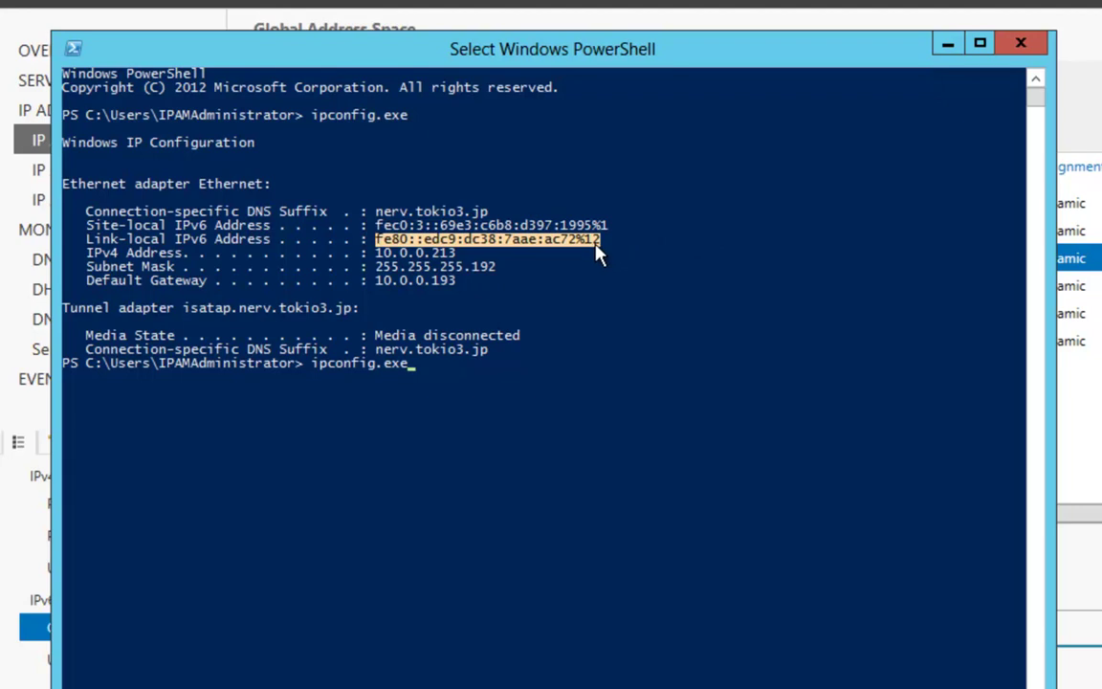
{"action": "left_click", "coordinate": [947, 43]}
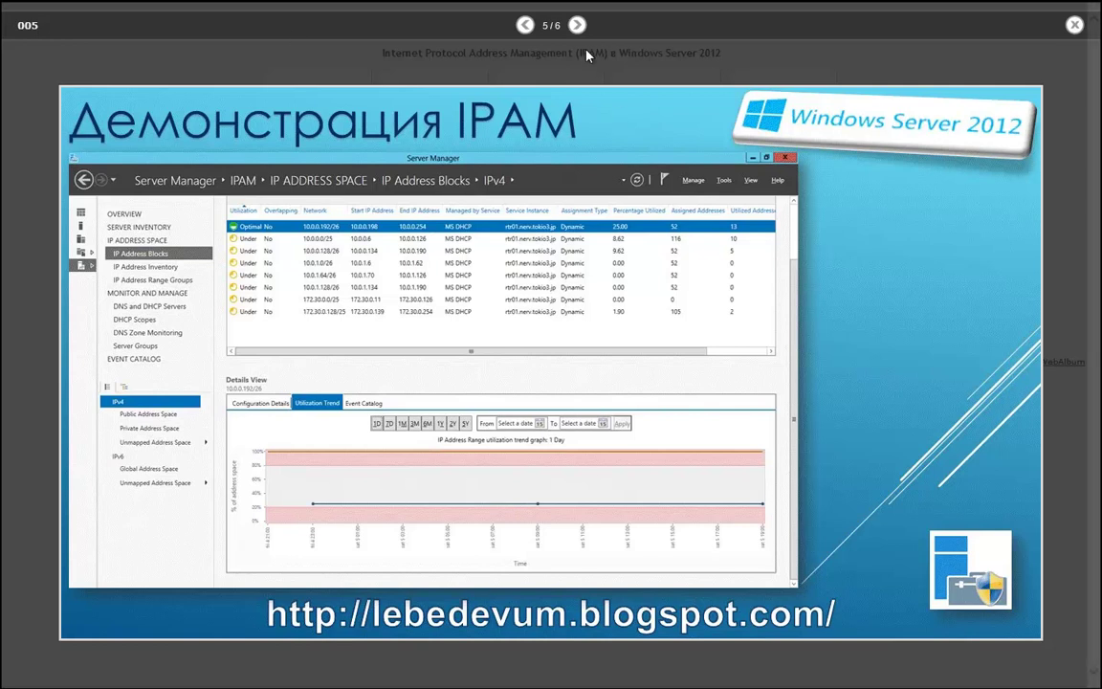
{"action": "left_click", "coordinate": [577, 26]}
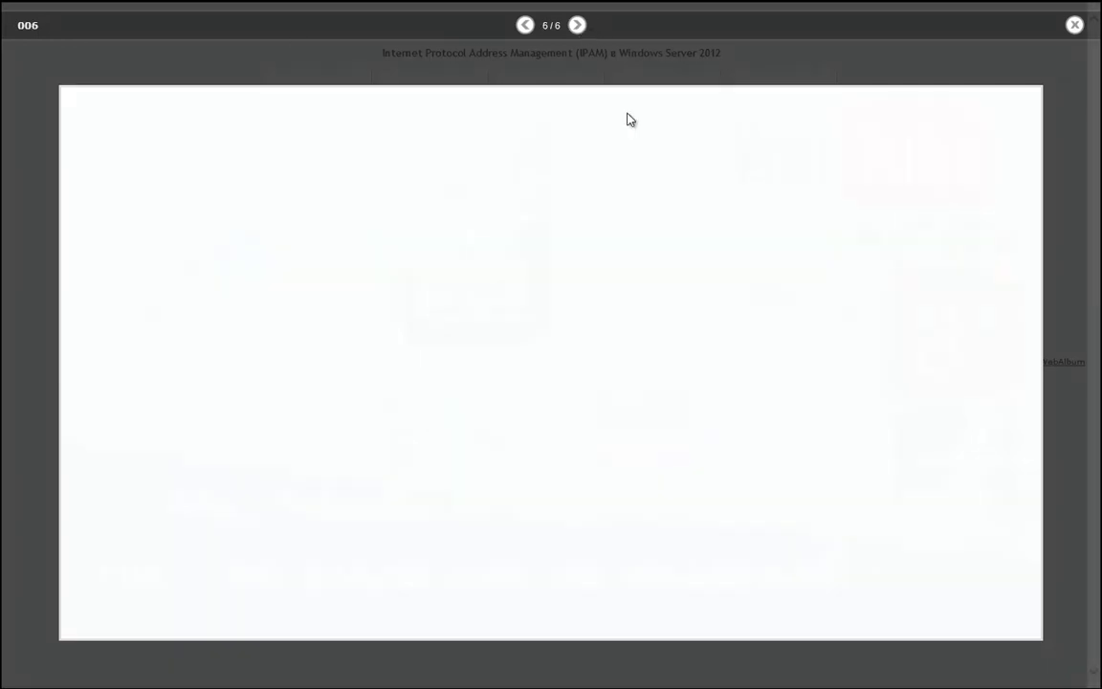